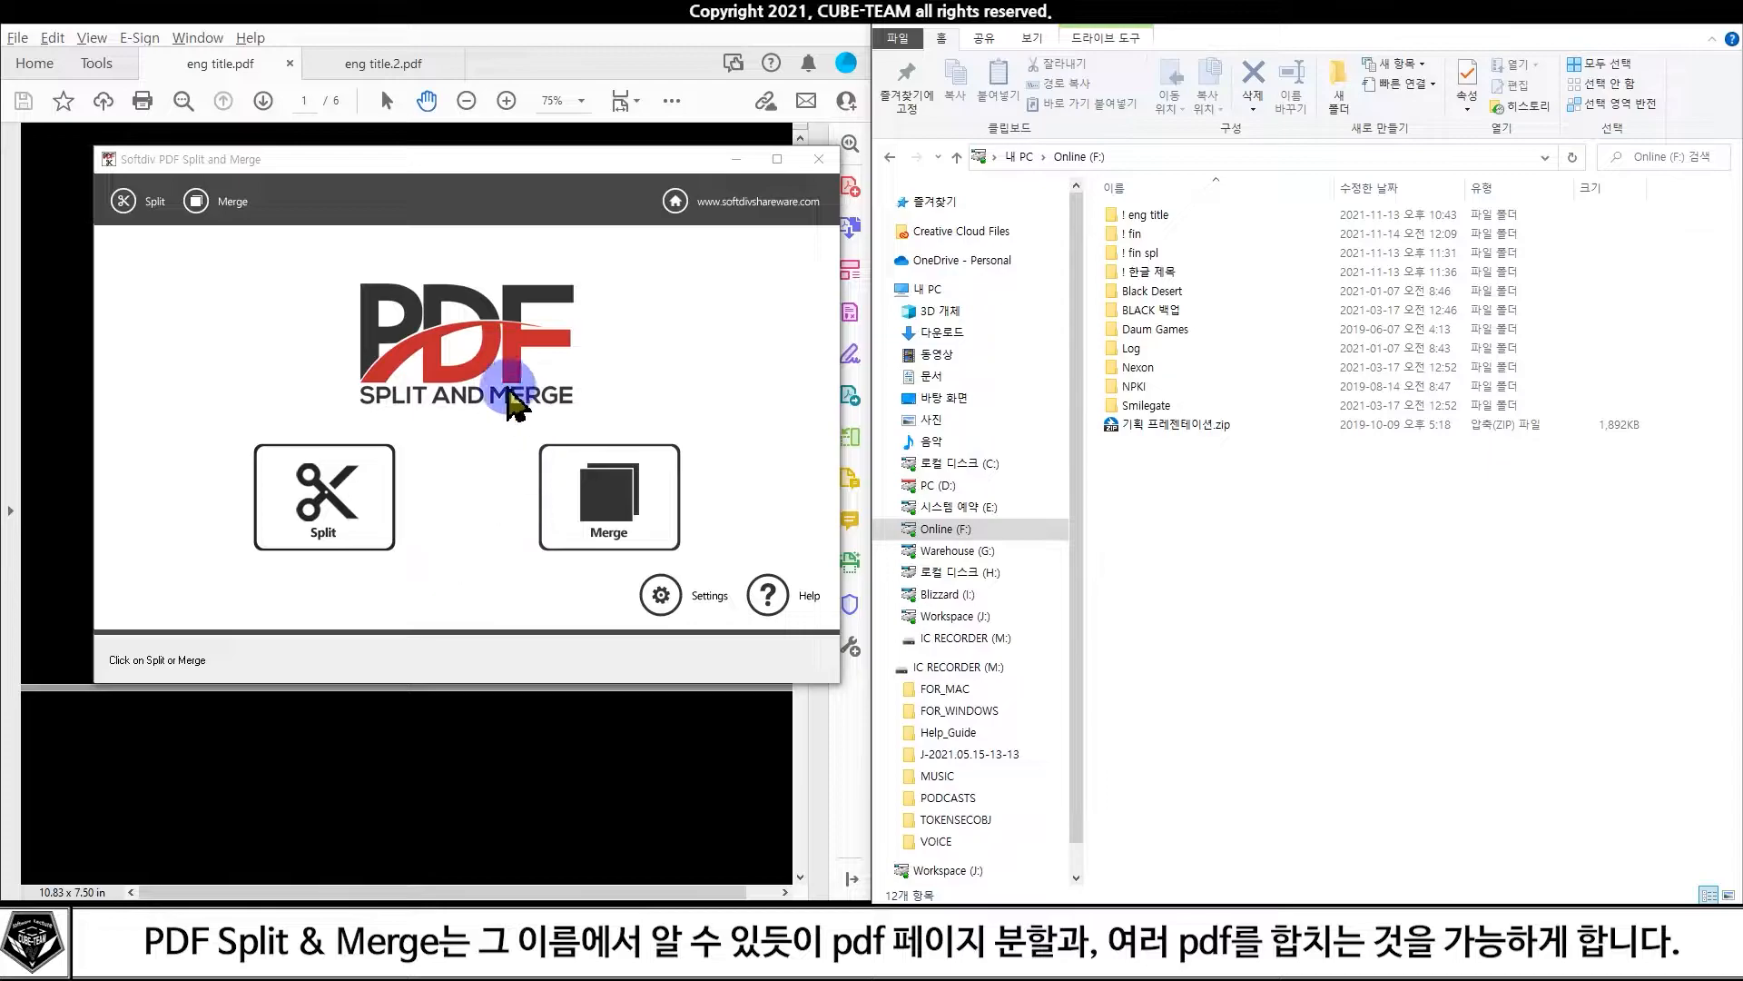
key(ctrl)
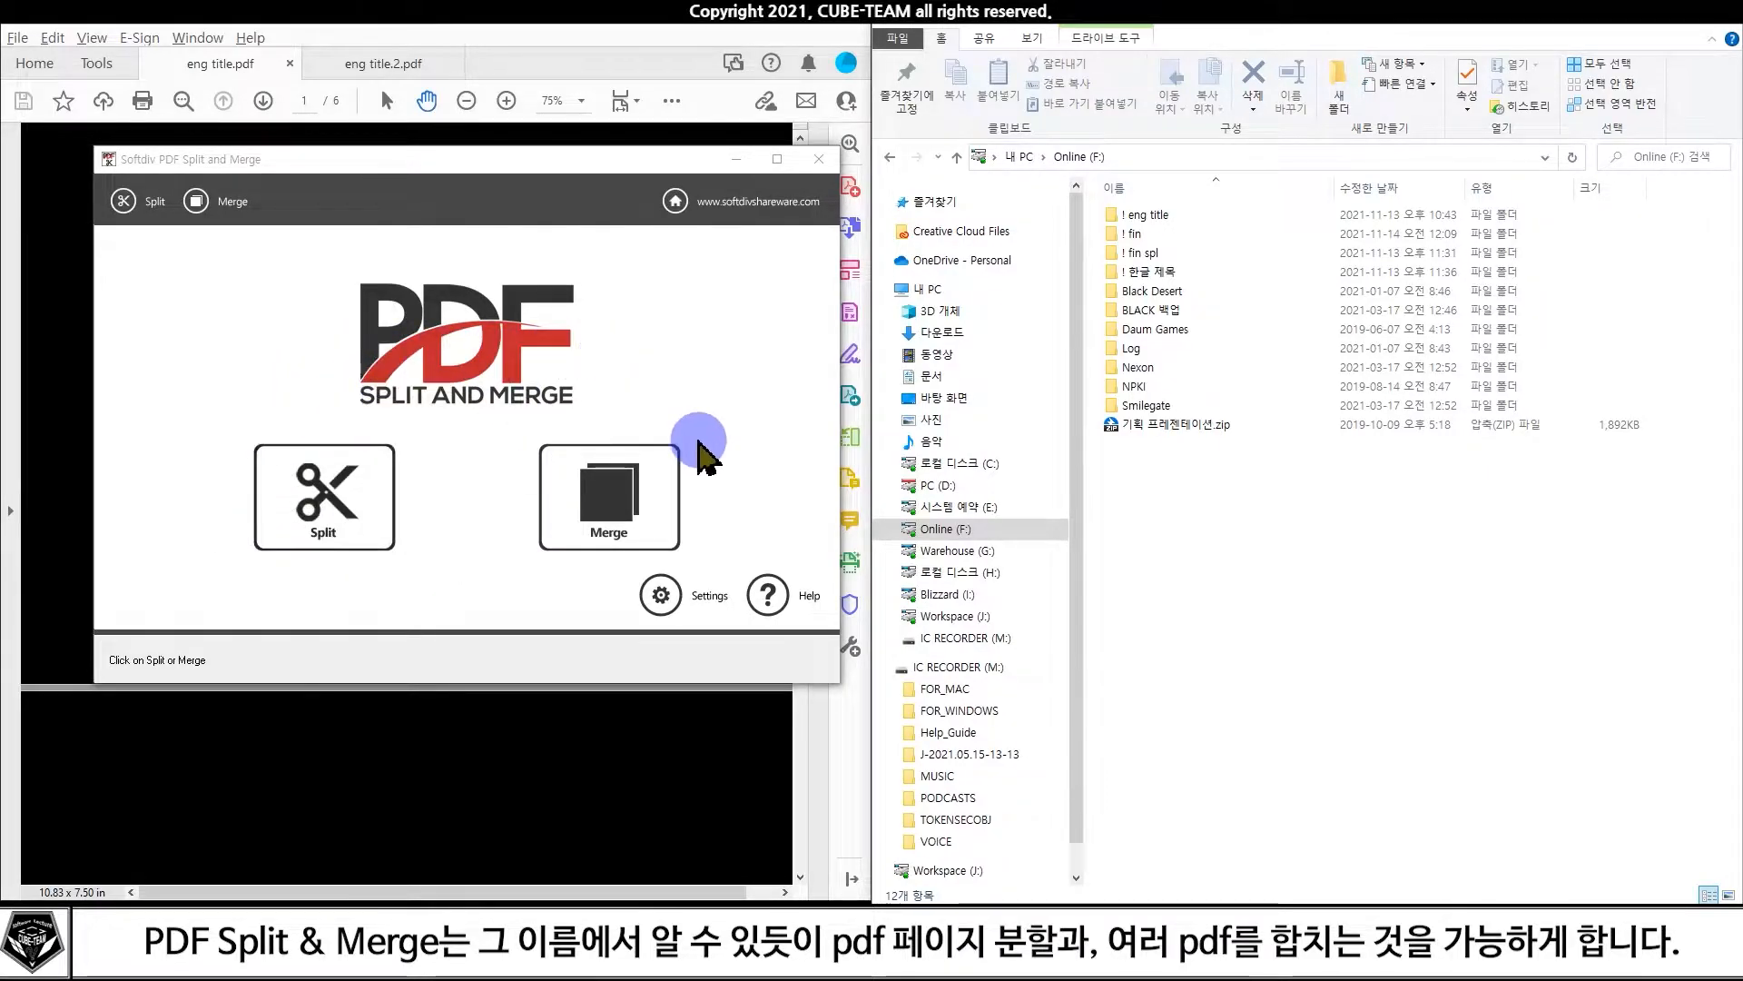
key(ctrl)
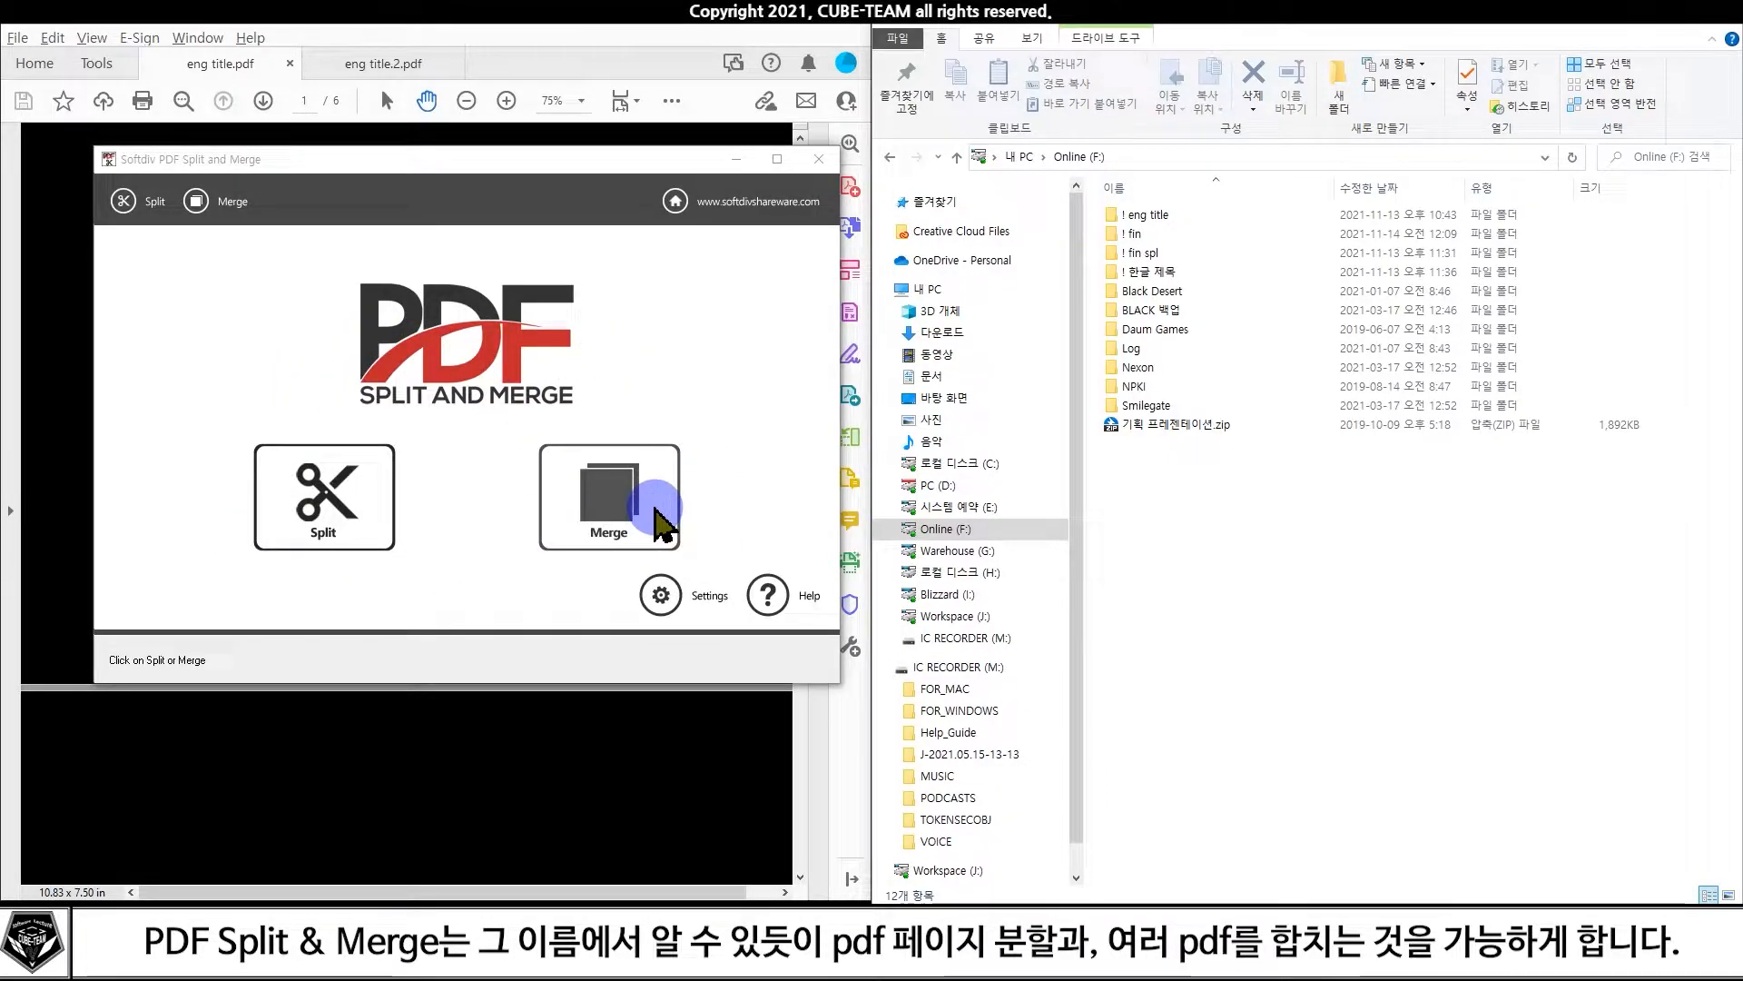
key(ctrl)
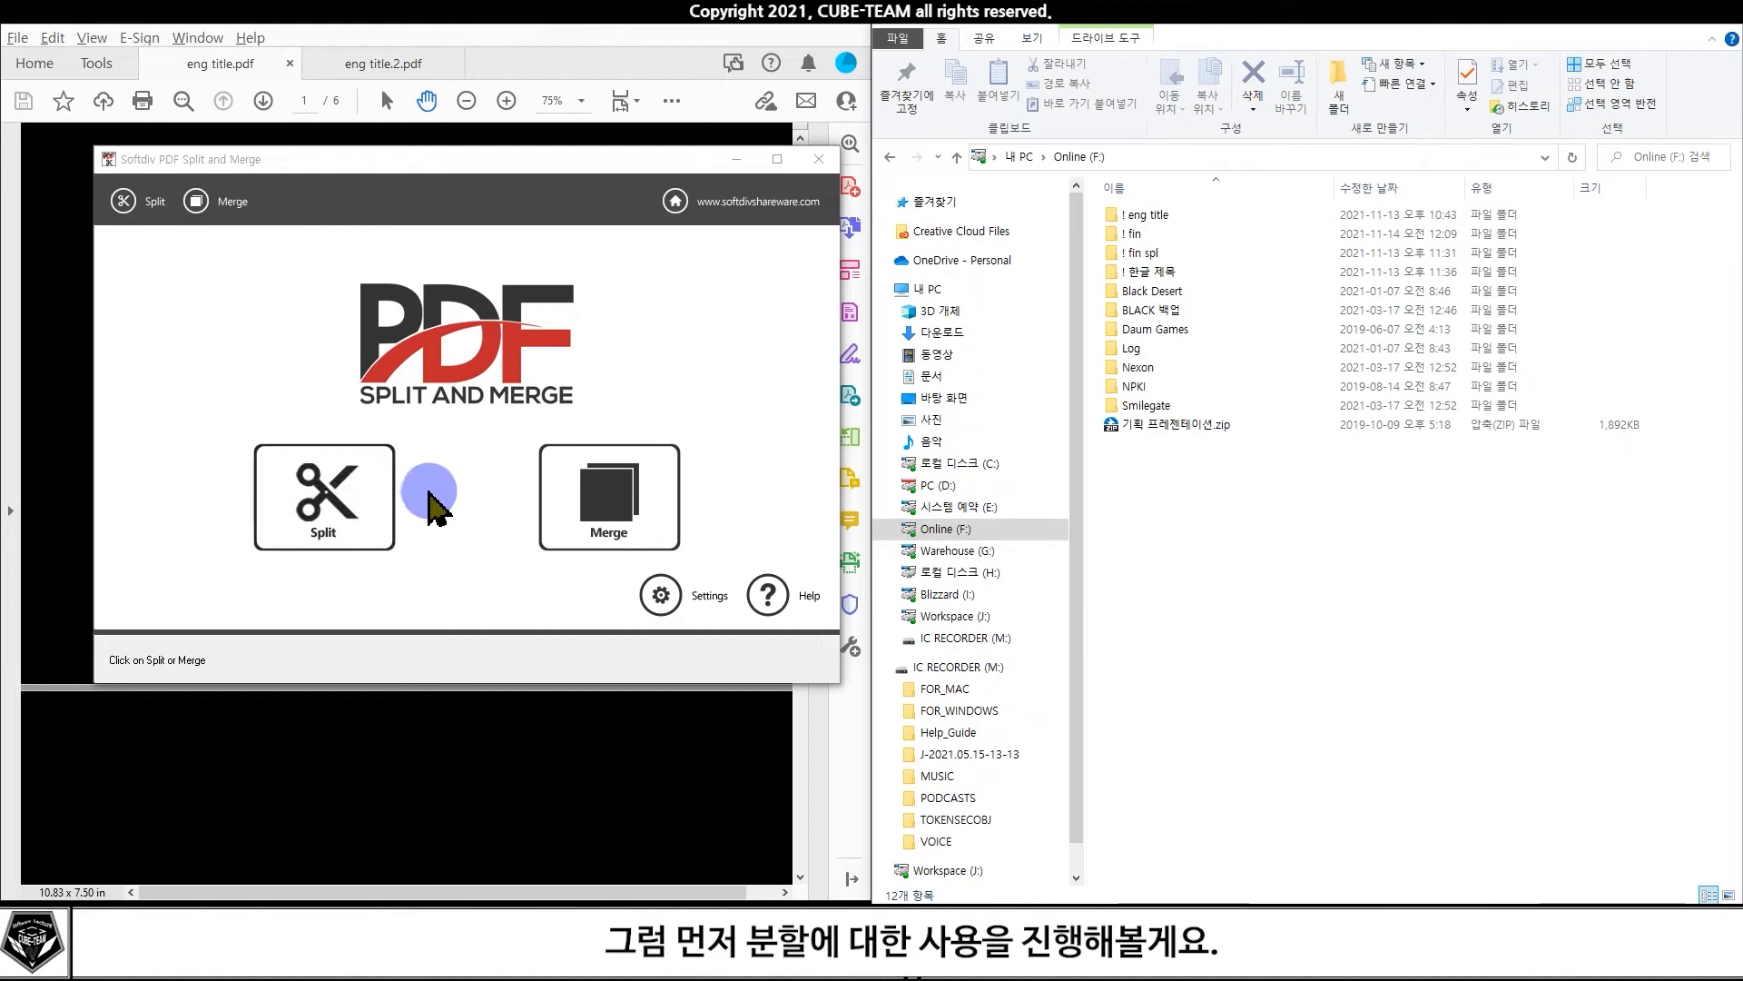
Open the Split function, look at the Merge page, and return to the Split page
click(429, 491)
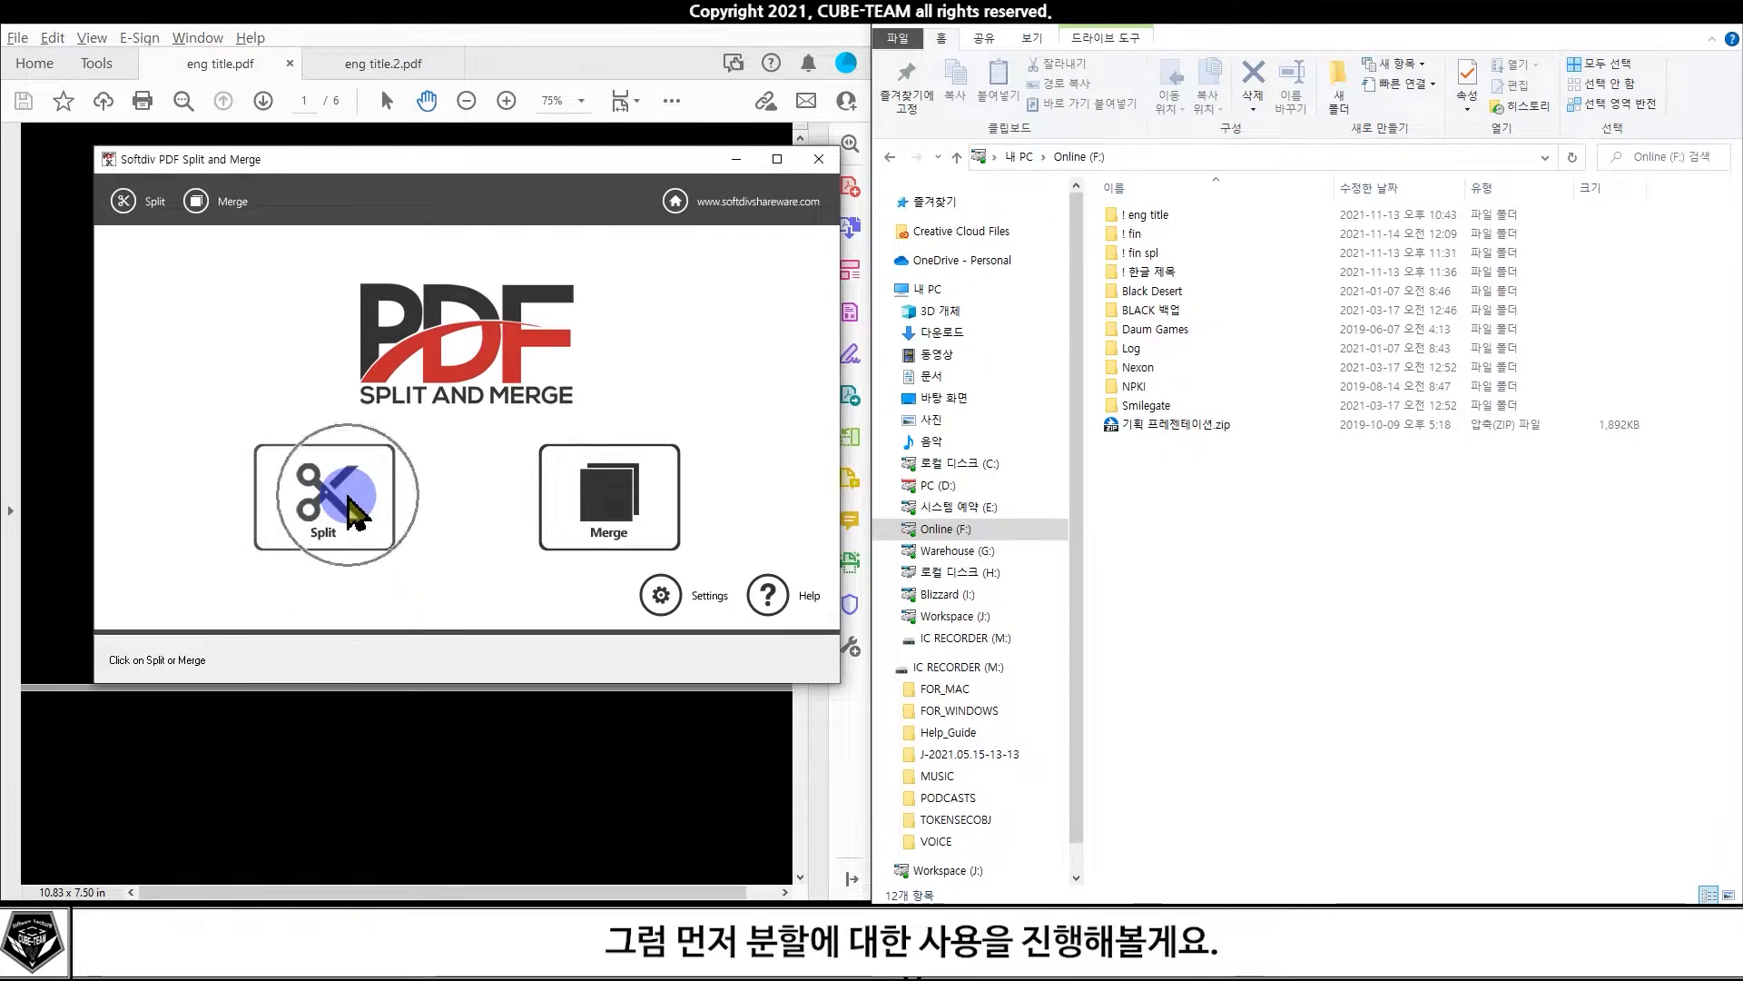
click(300, 516)
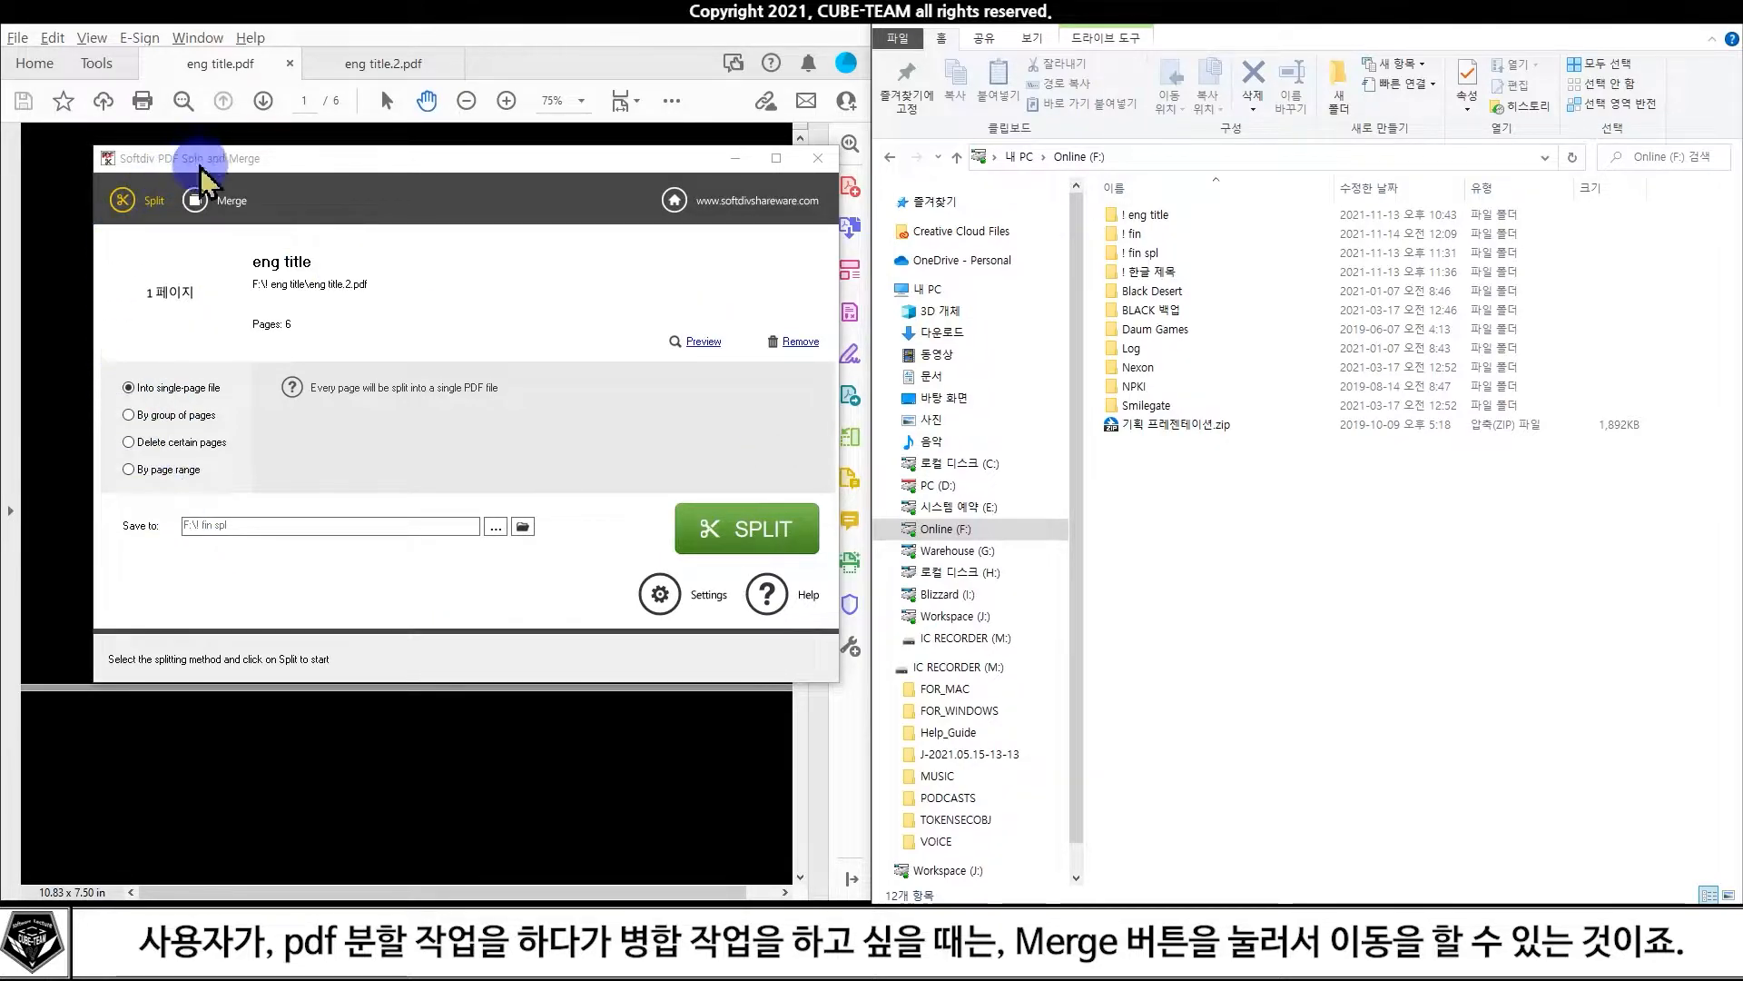
click(218, 201)
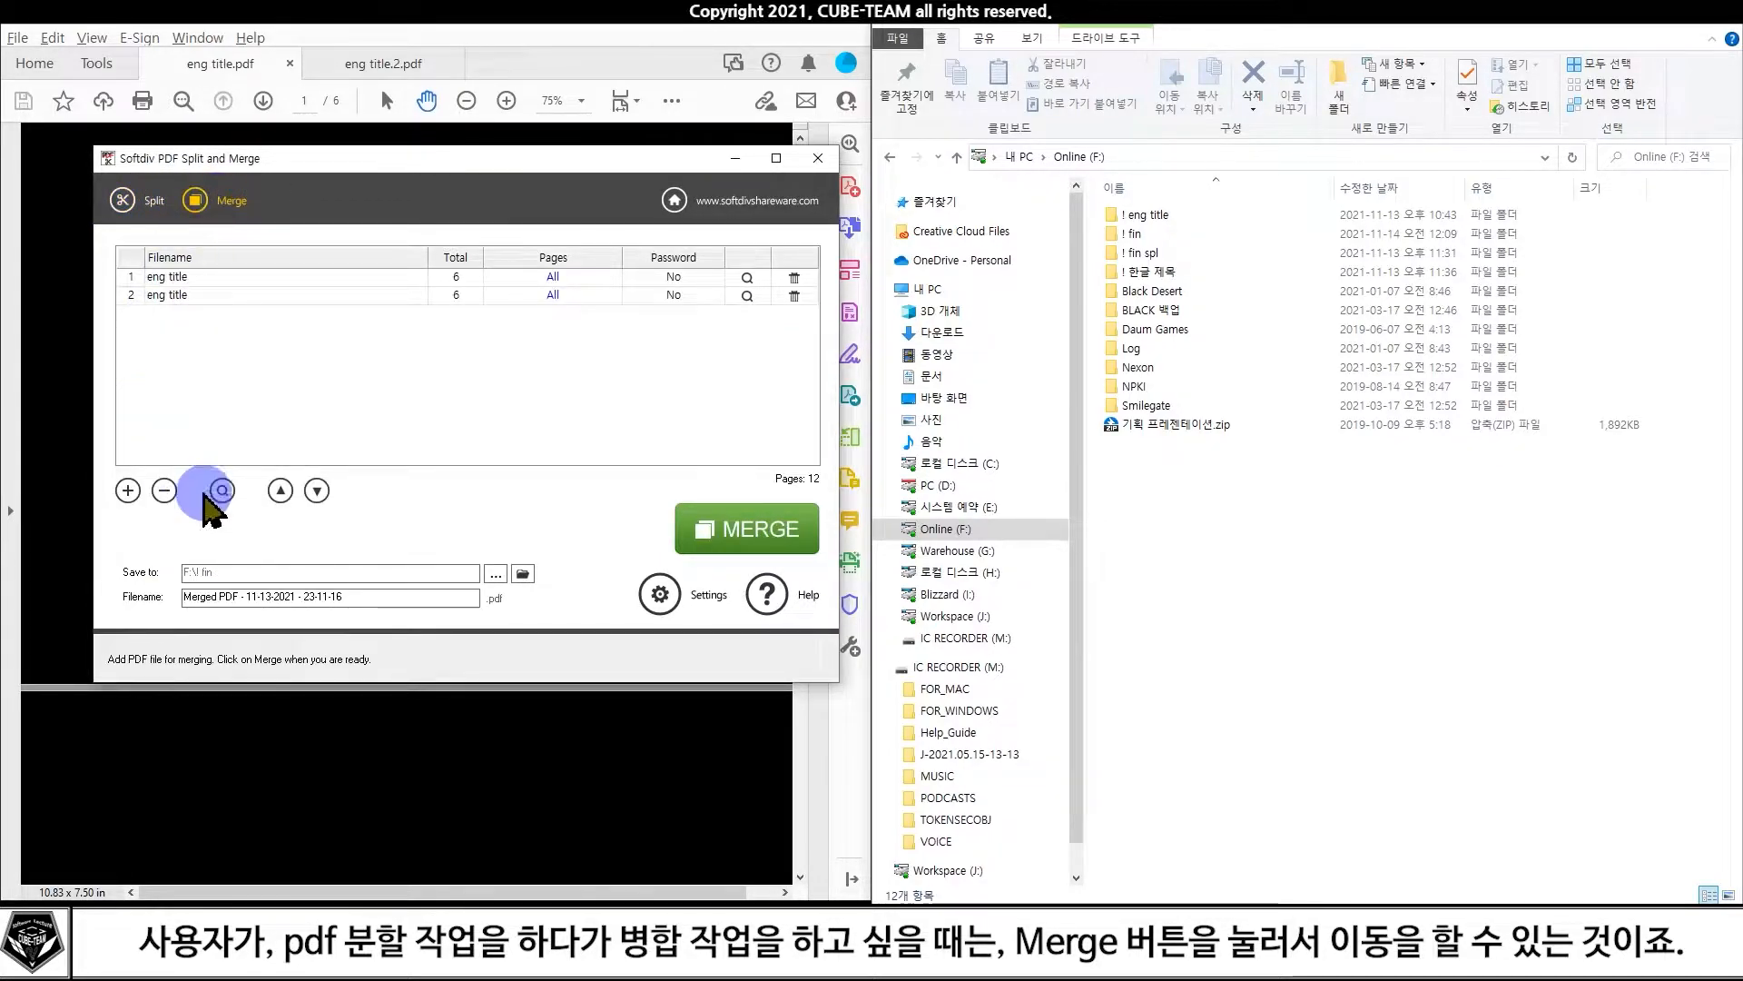
click(127, 196)
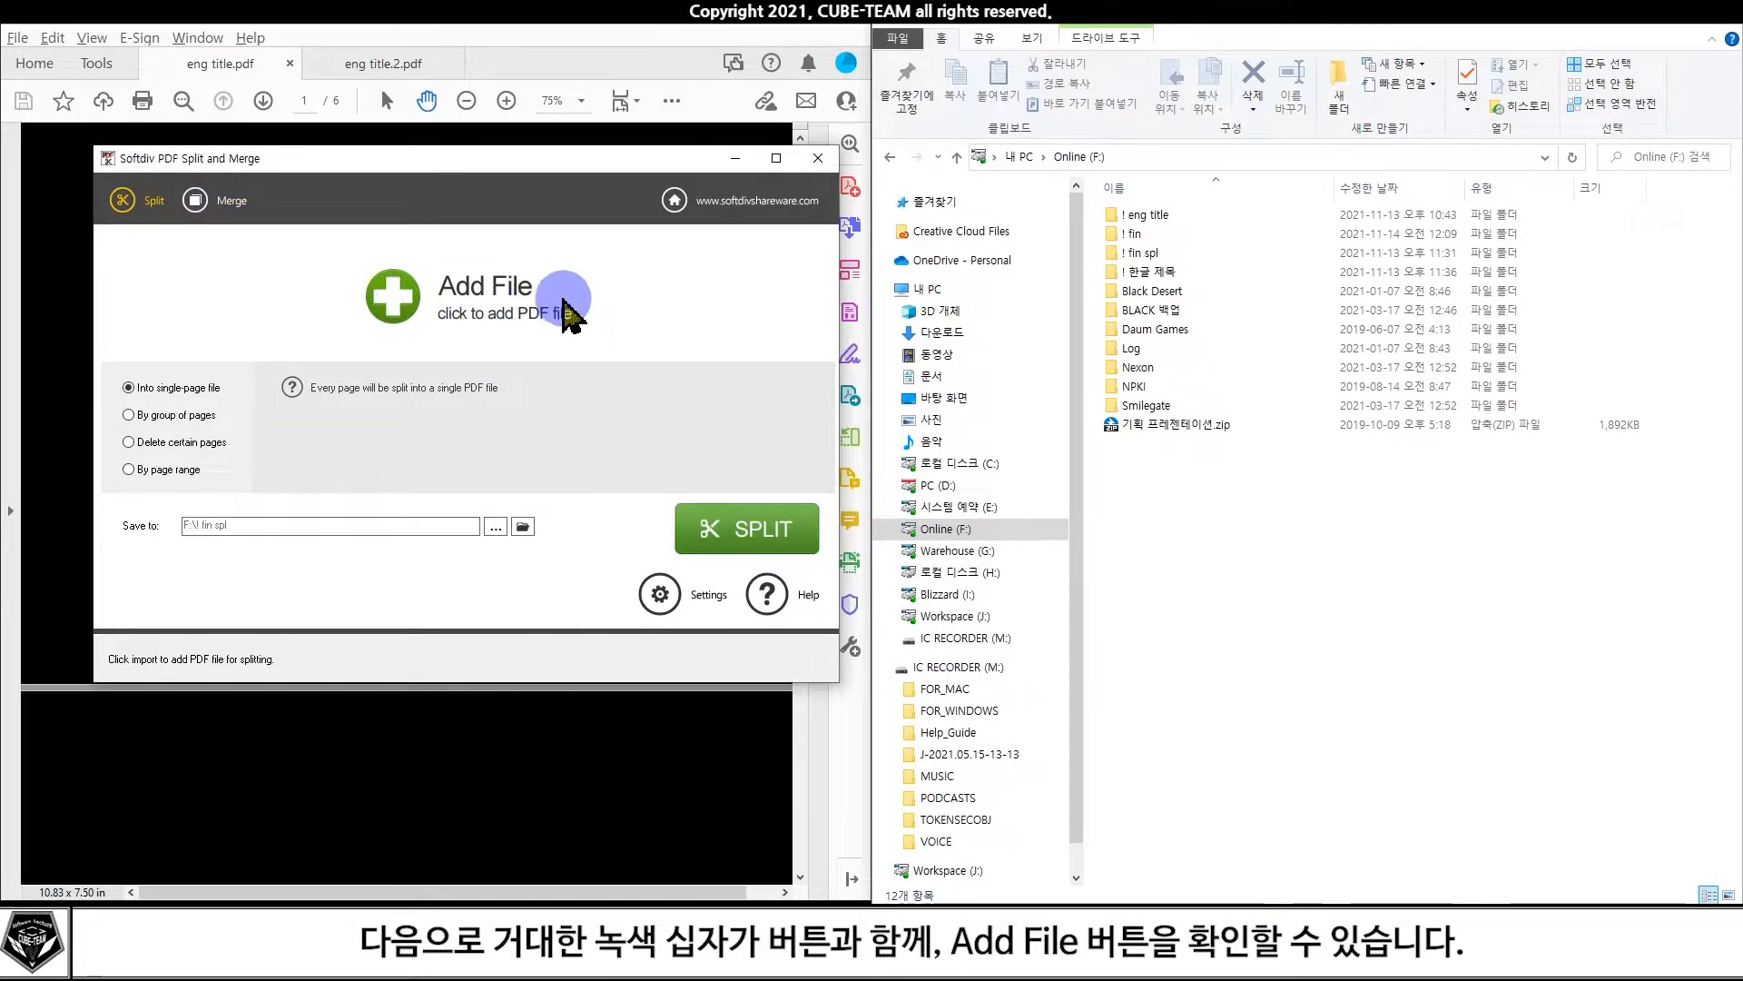
Try to add the Korean-named 샘플 문서.1 PDF from the "! 한글 제목" folder on drive F: for splitting
click(479, 314)
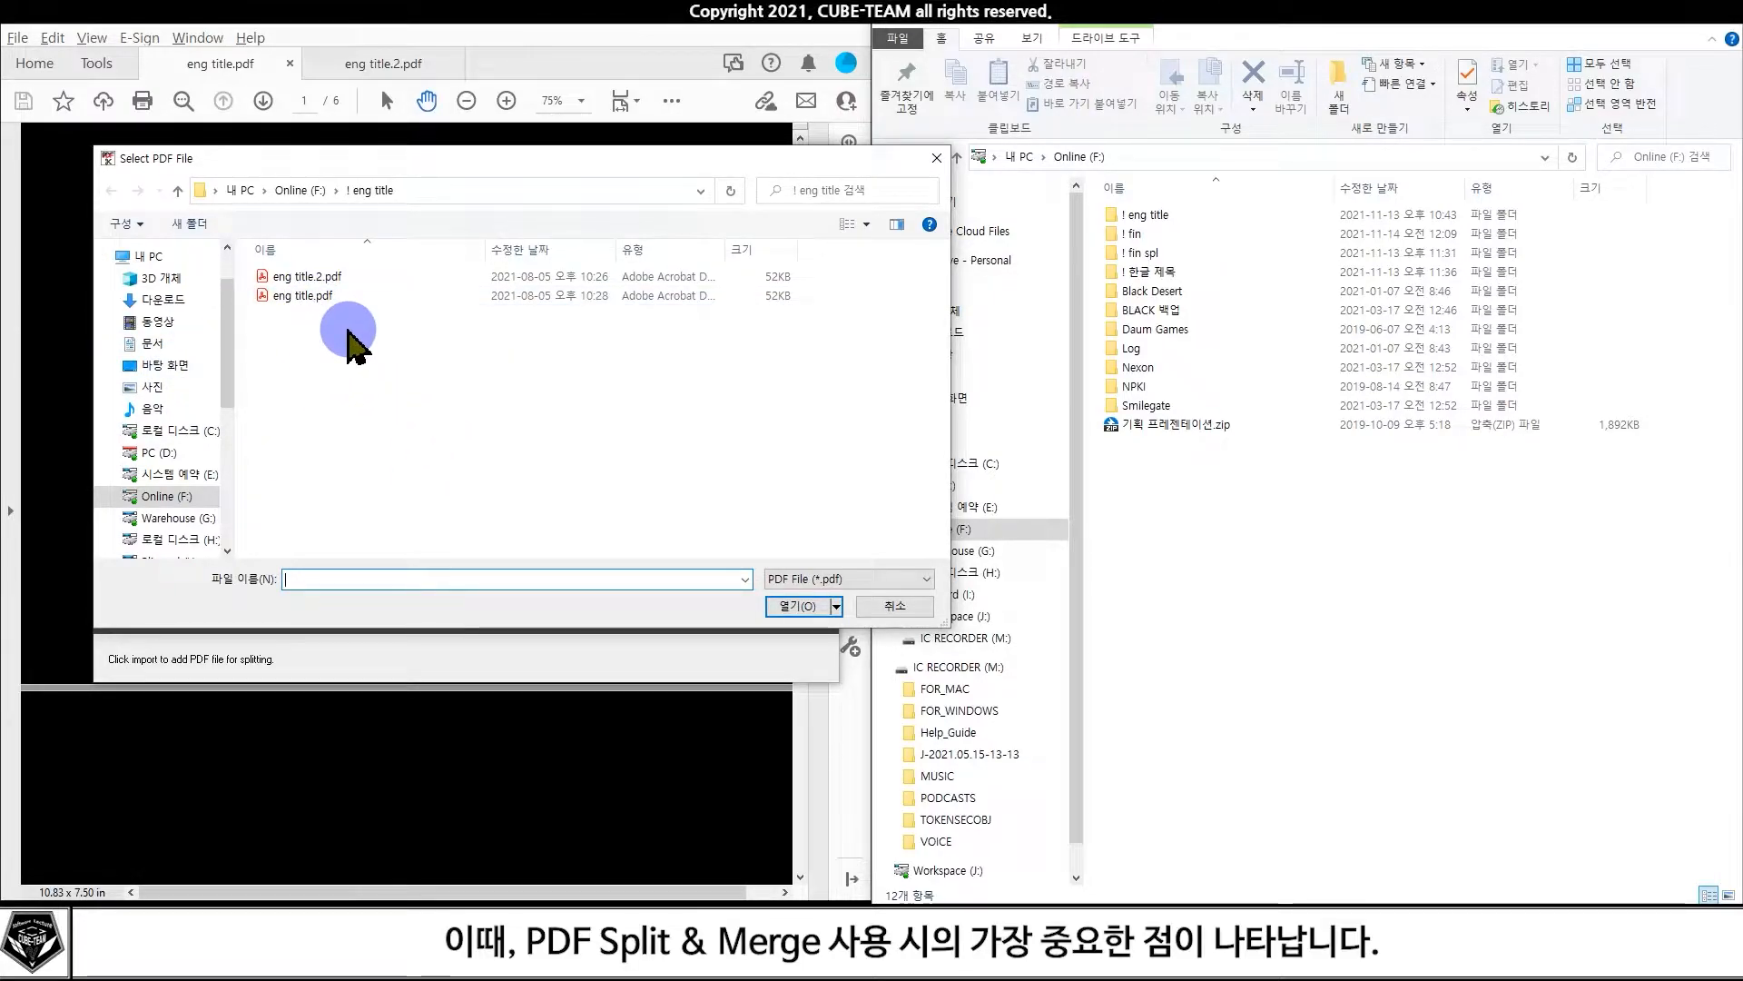
click(300, 190)
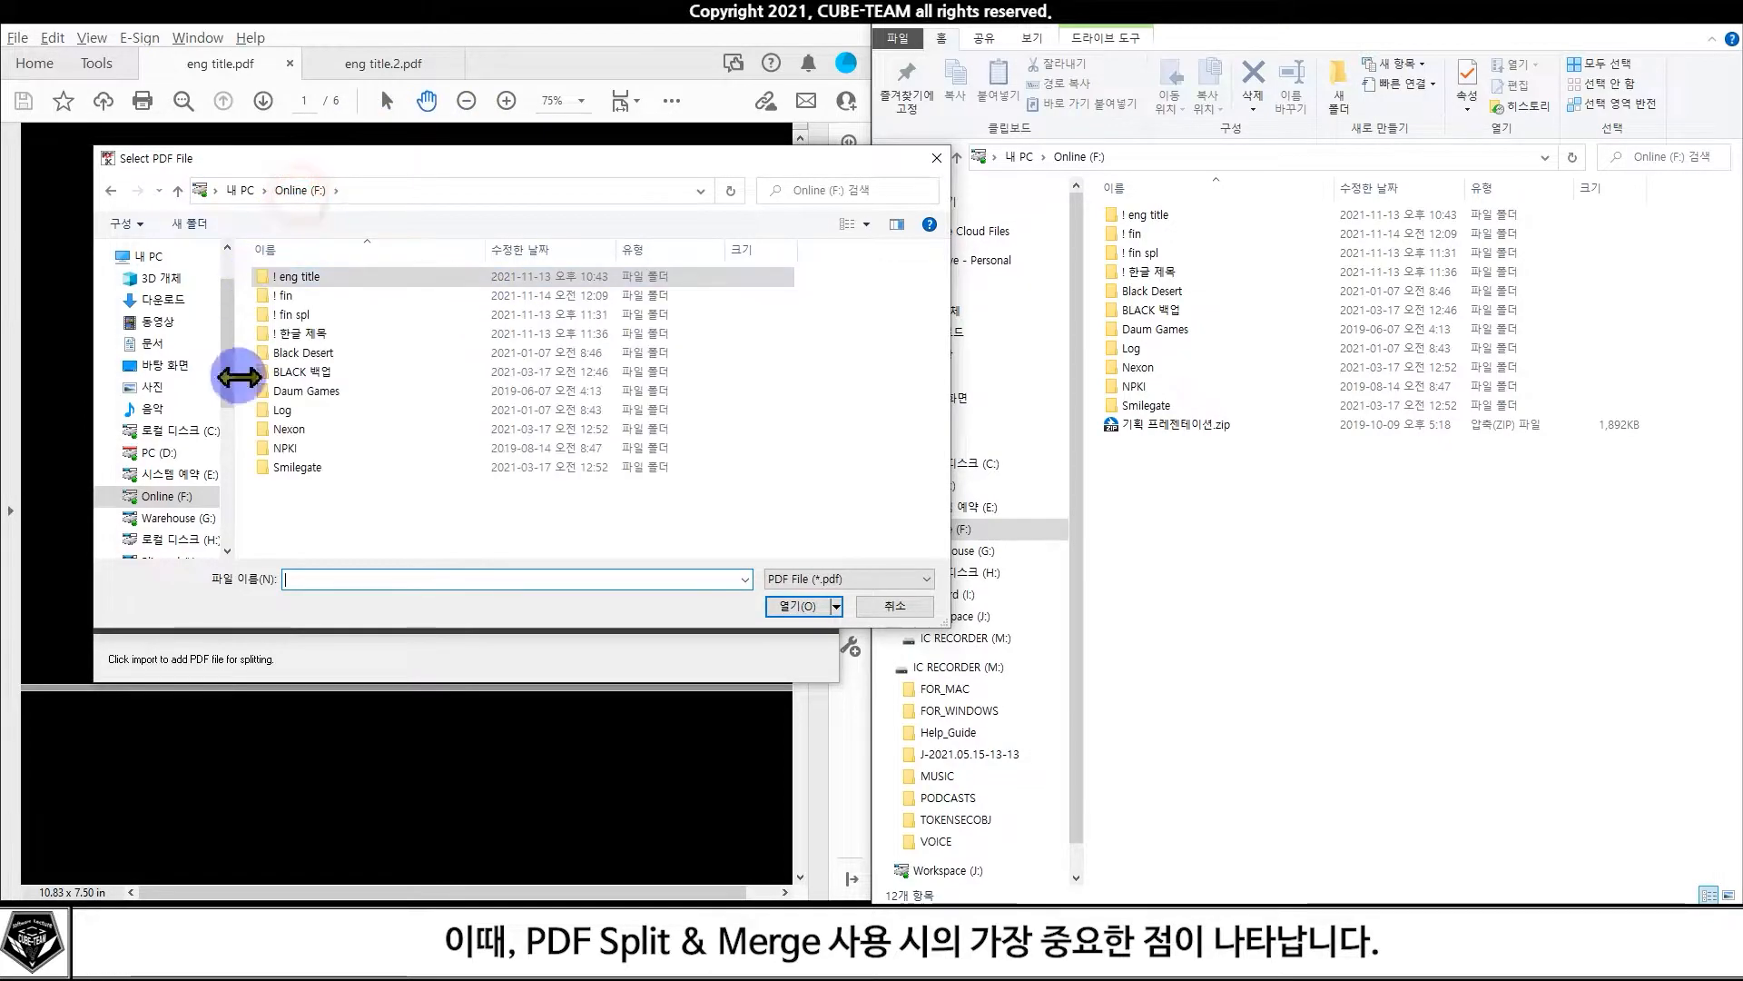
double_click(382, 332)
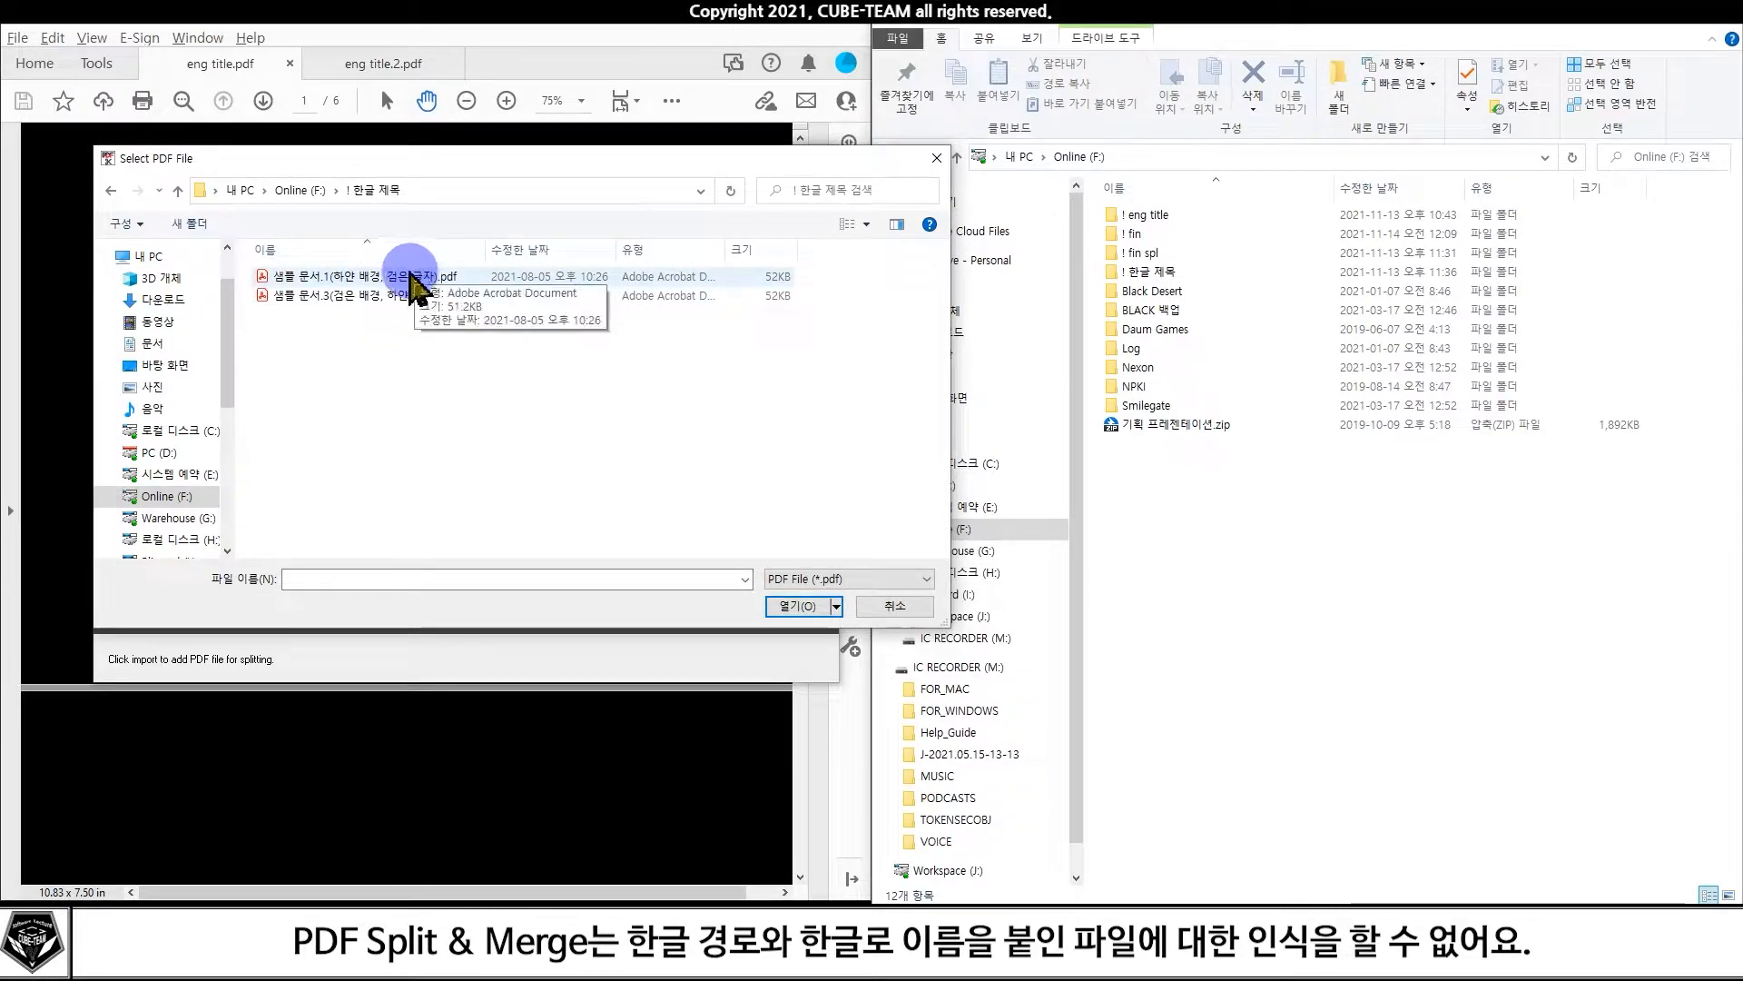
key(alt+Left)
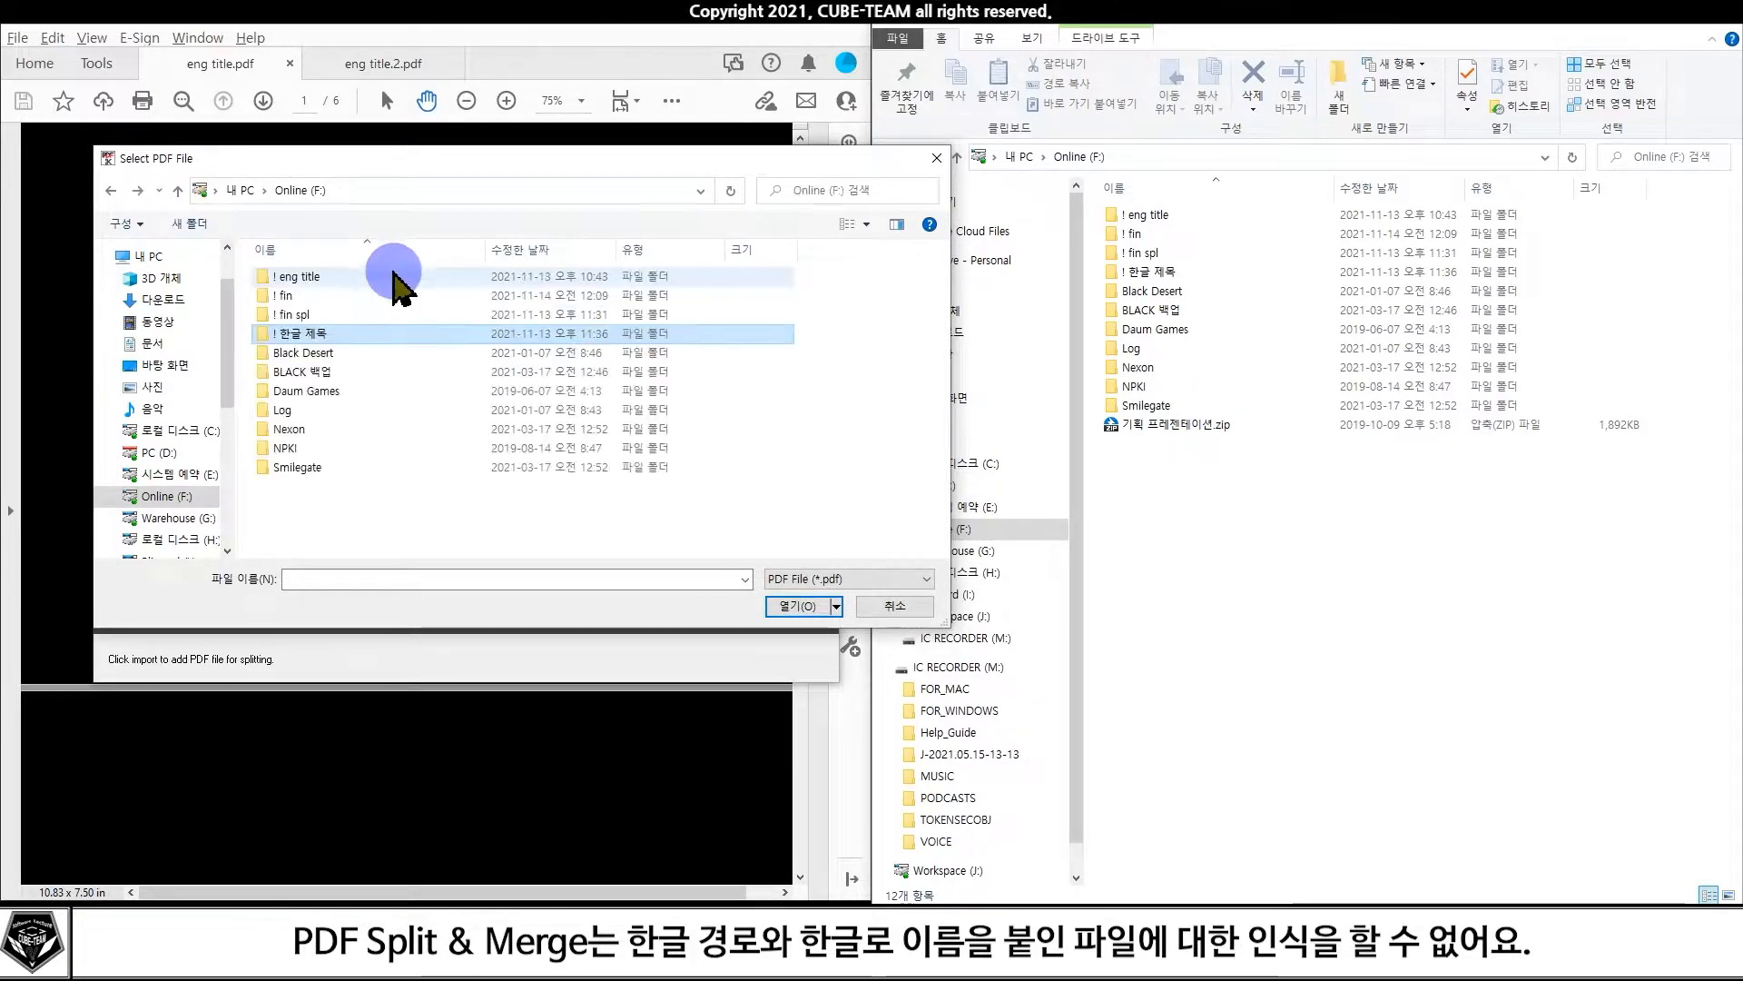
double_click(351, 332)
double_click(365, 278)
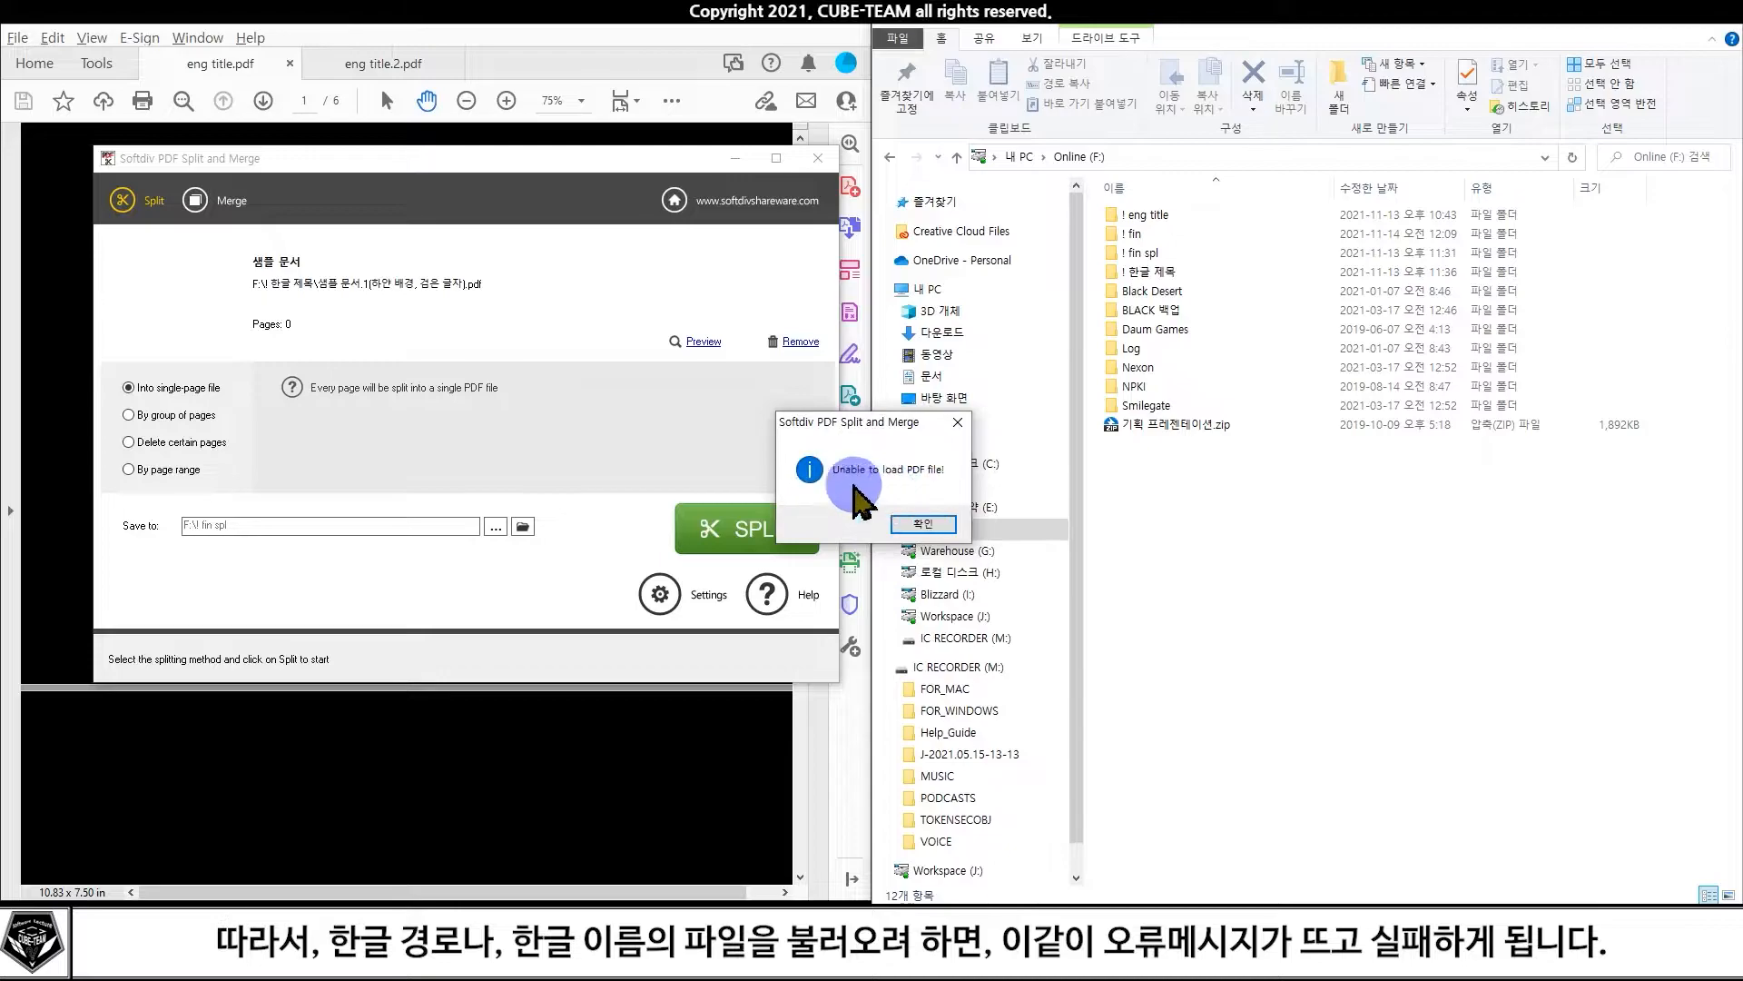
click(908, 526)
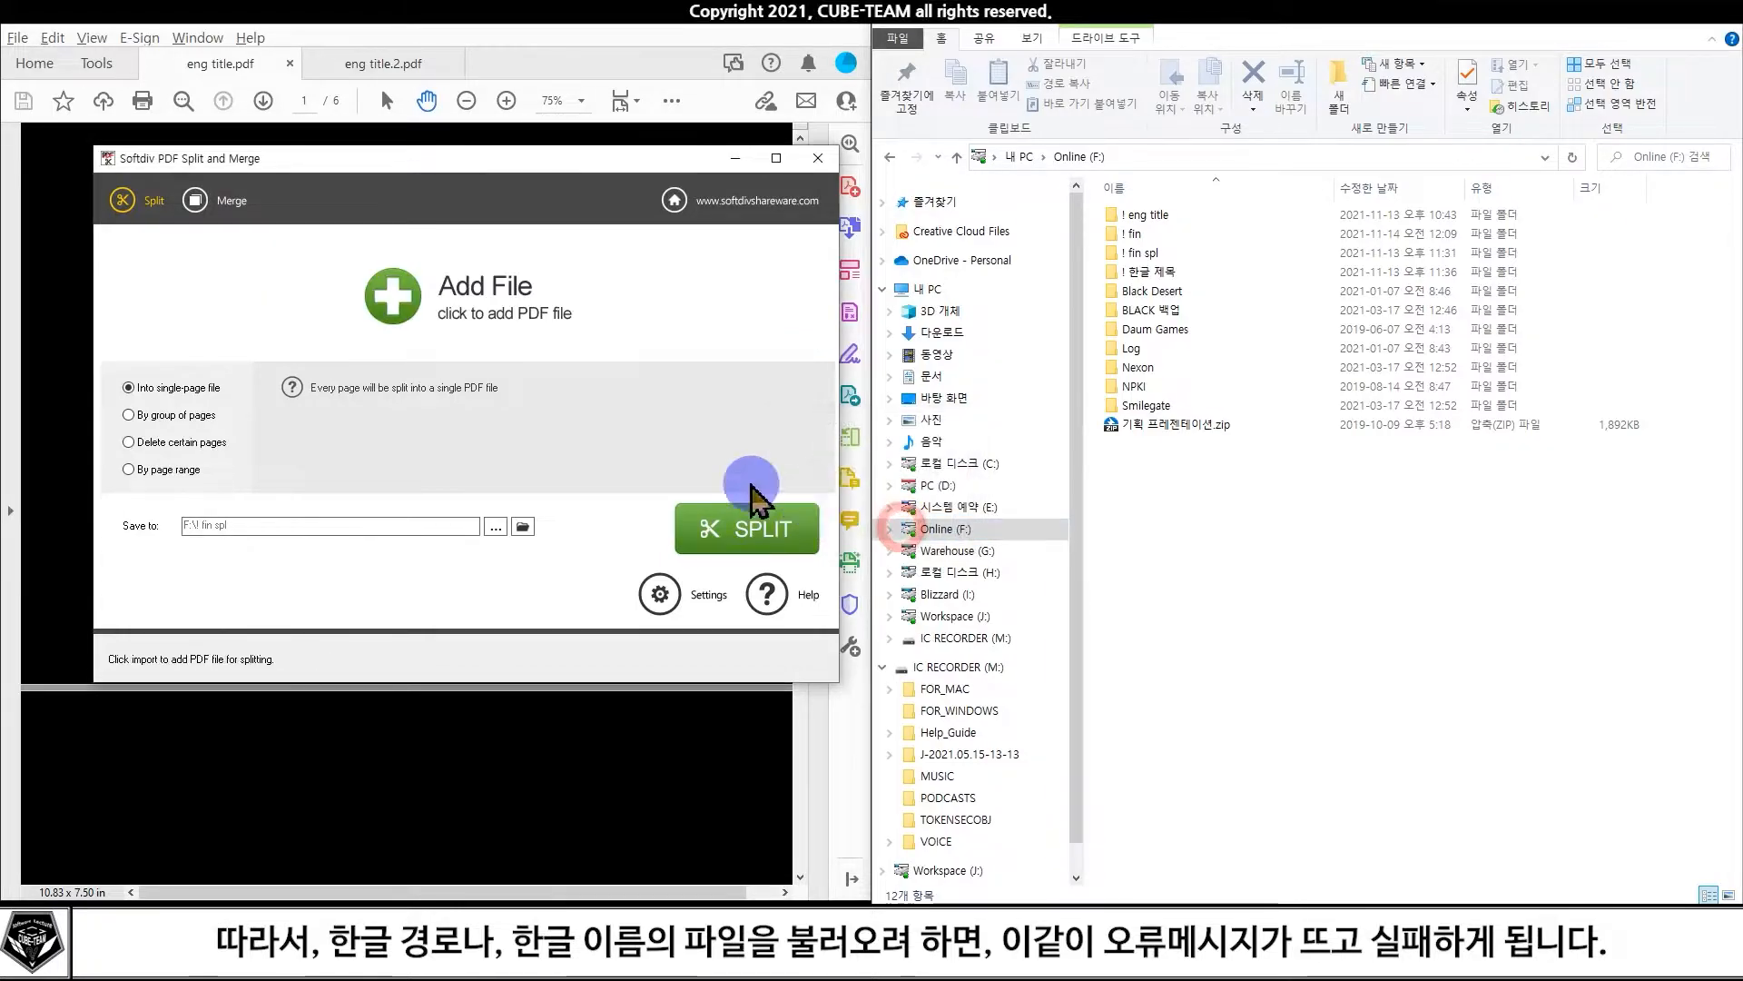
Add eng title.2.pdf from the "! eng title" folder on drive F: as the file to split
click(498, 296)
click(308, 192)
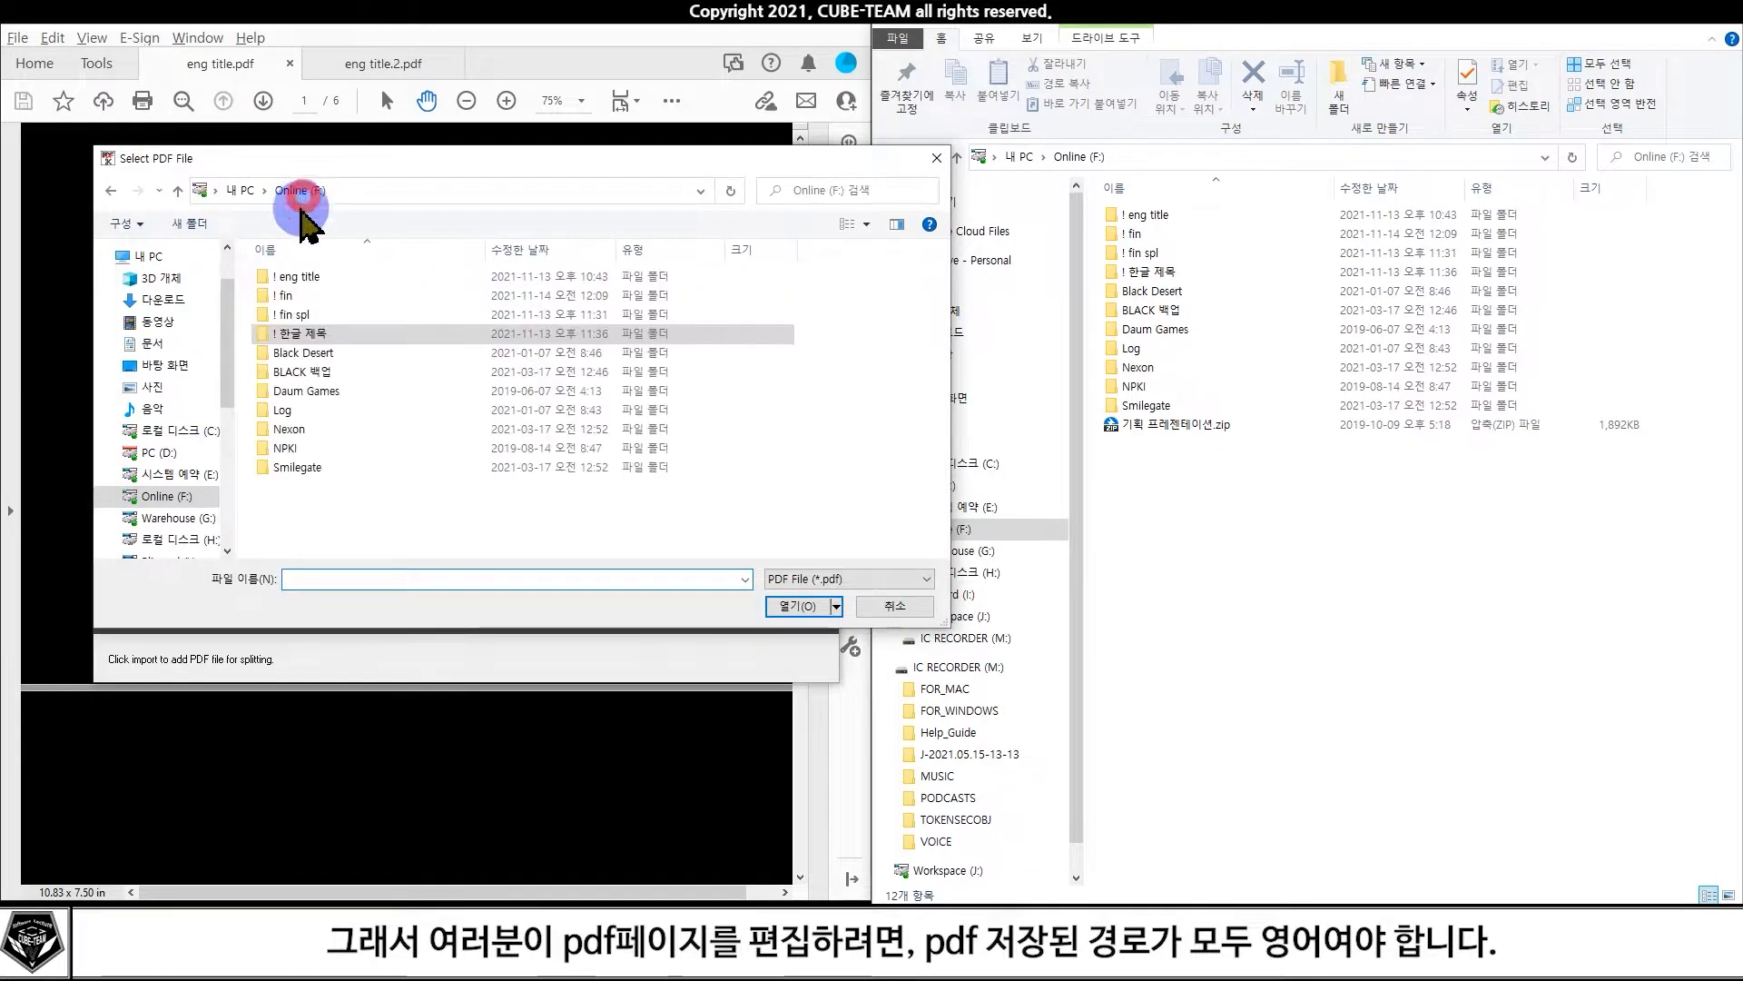
double_click(362, 282)
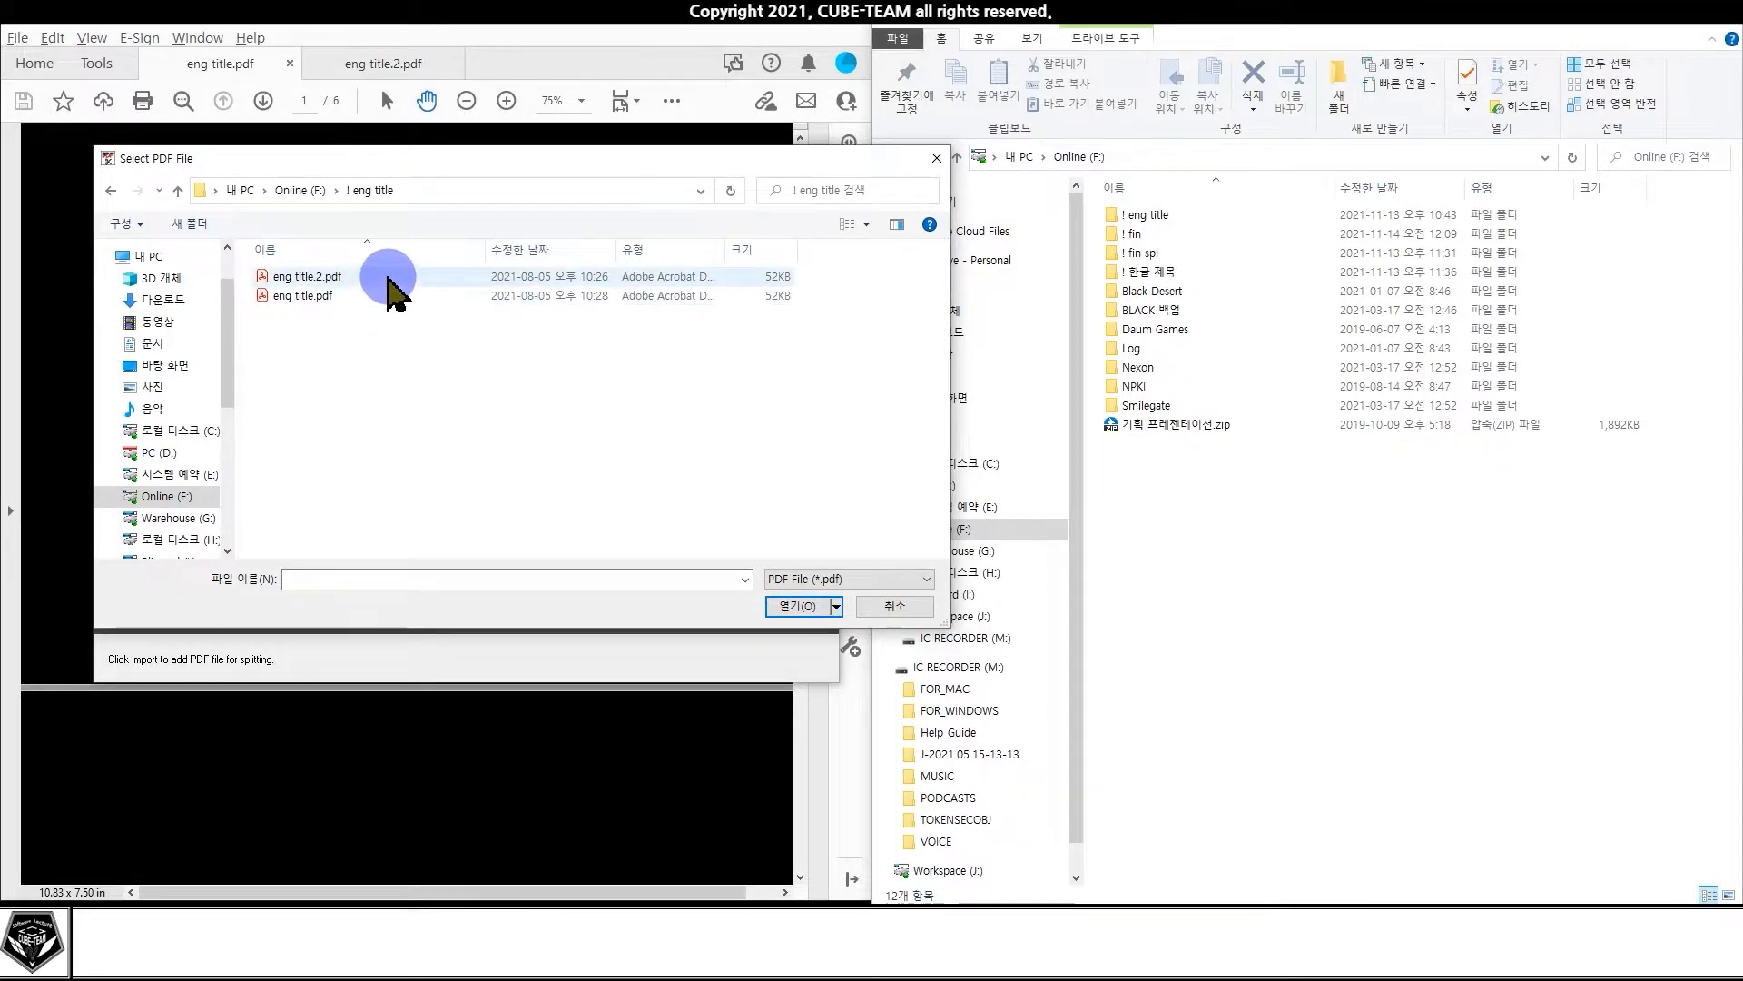
click(388, 278)
double_click(388, 278)
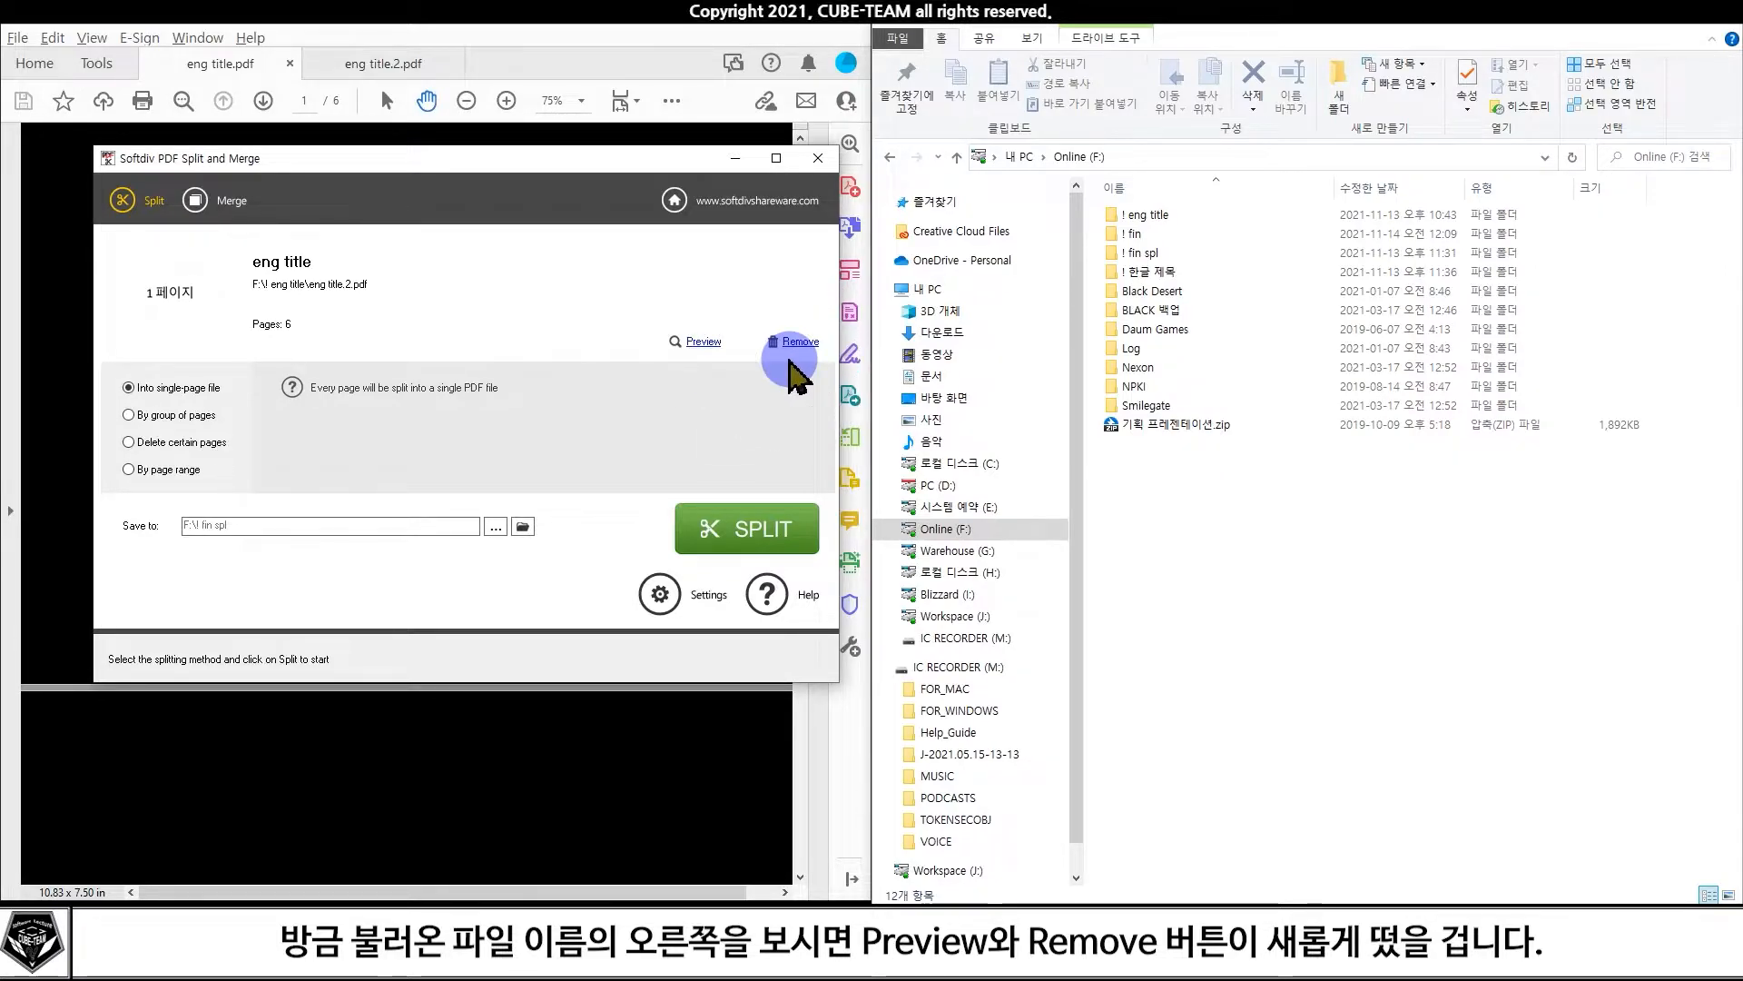
Preview the added PDF up to page 3, zoom its content in and out, and close the preview
click(701, 342)
click(495, 673)
click(495, 673)
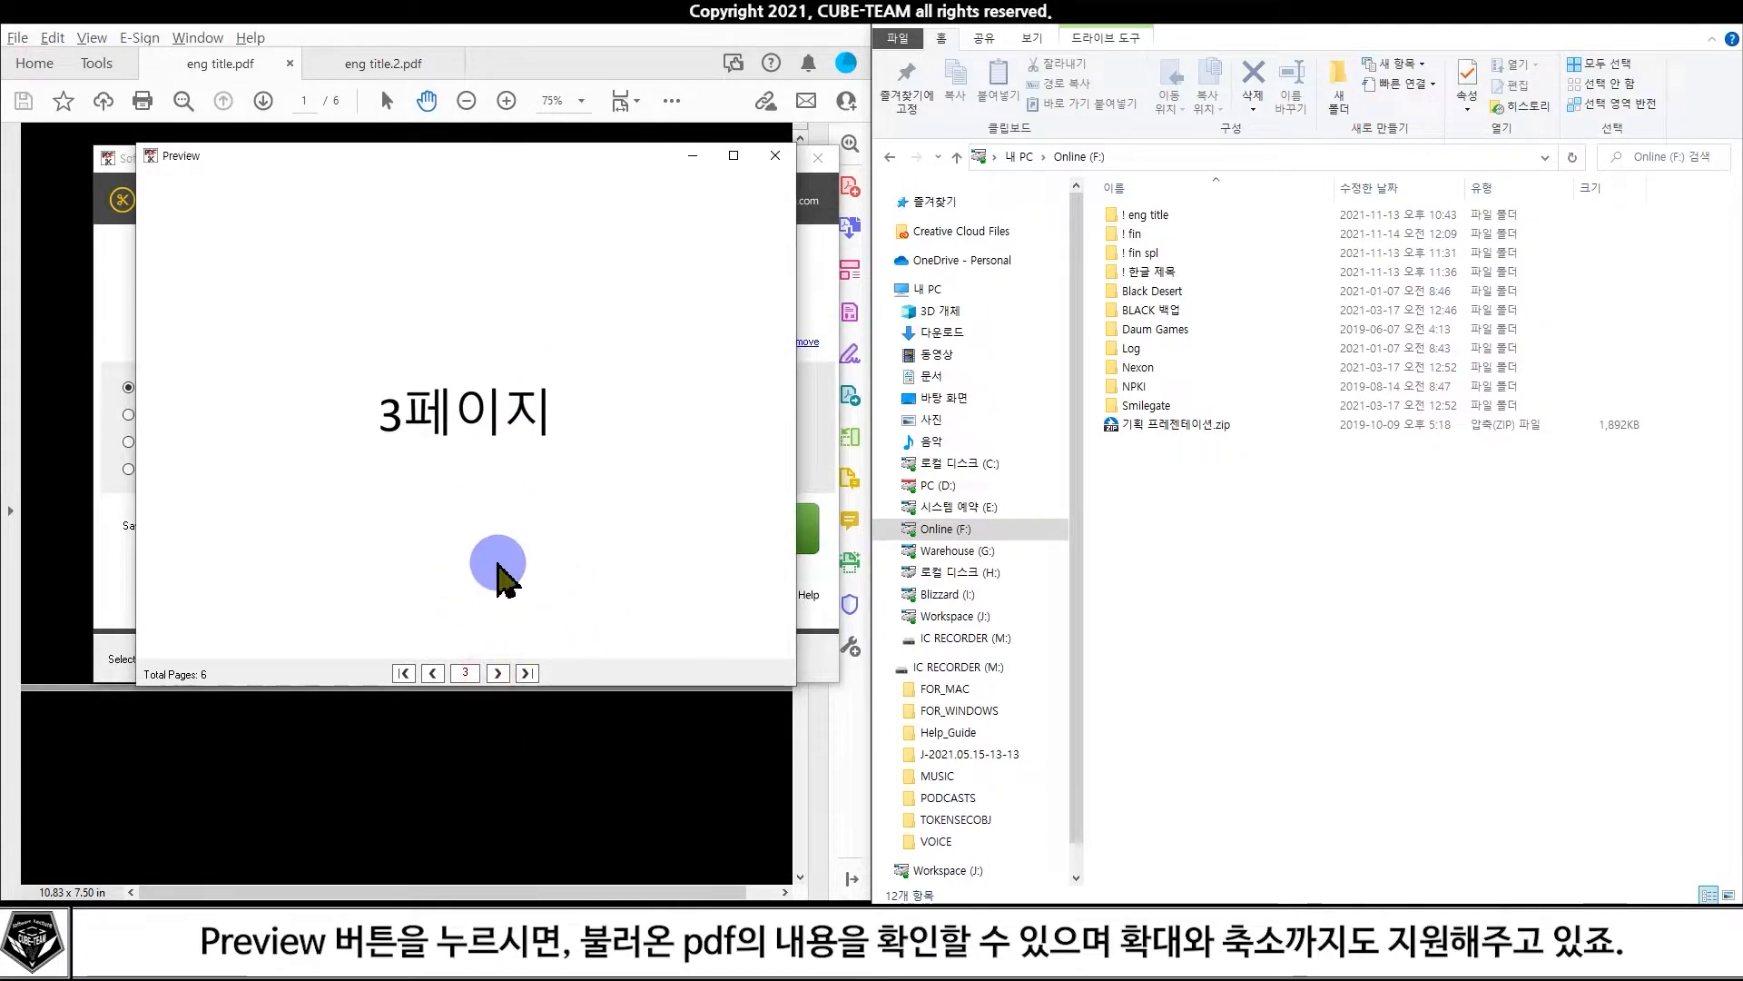
scroll(498, 563, up, 3)
scroll(499, 563, down, 6)
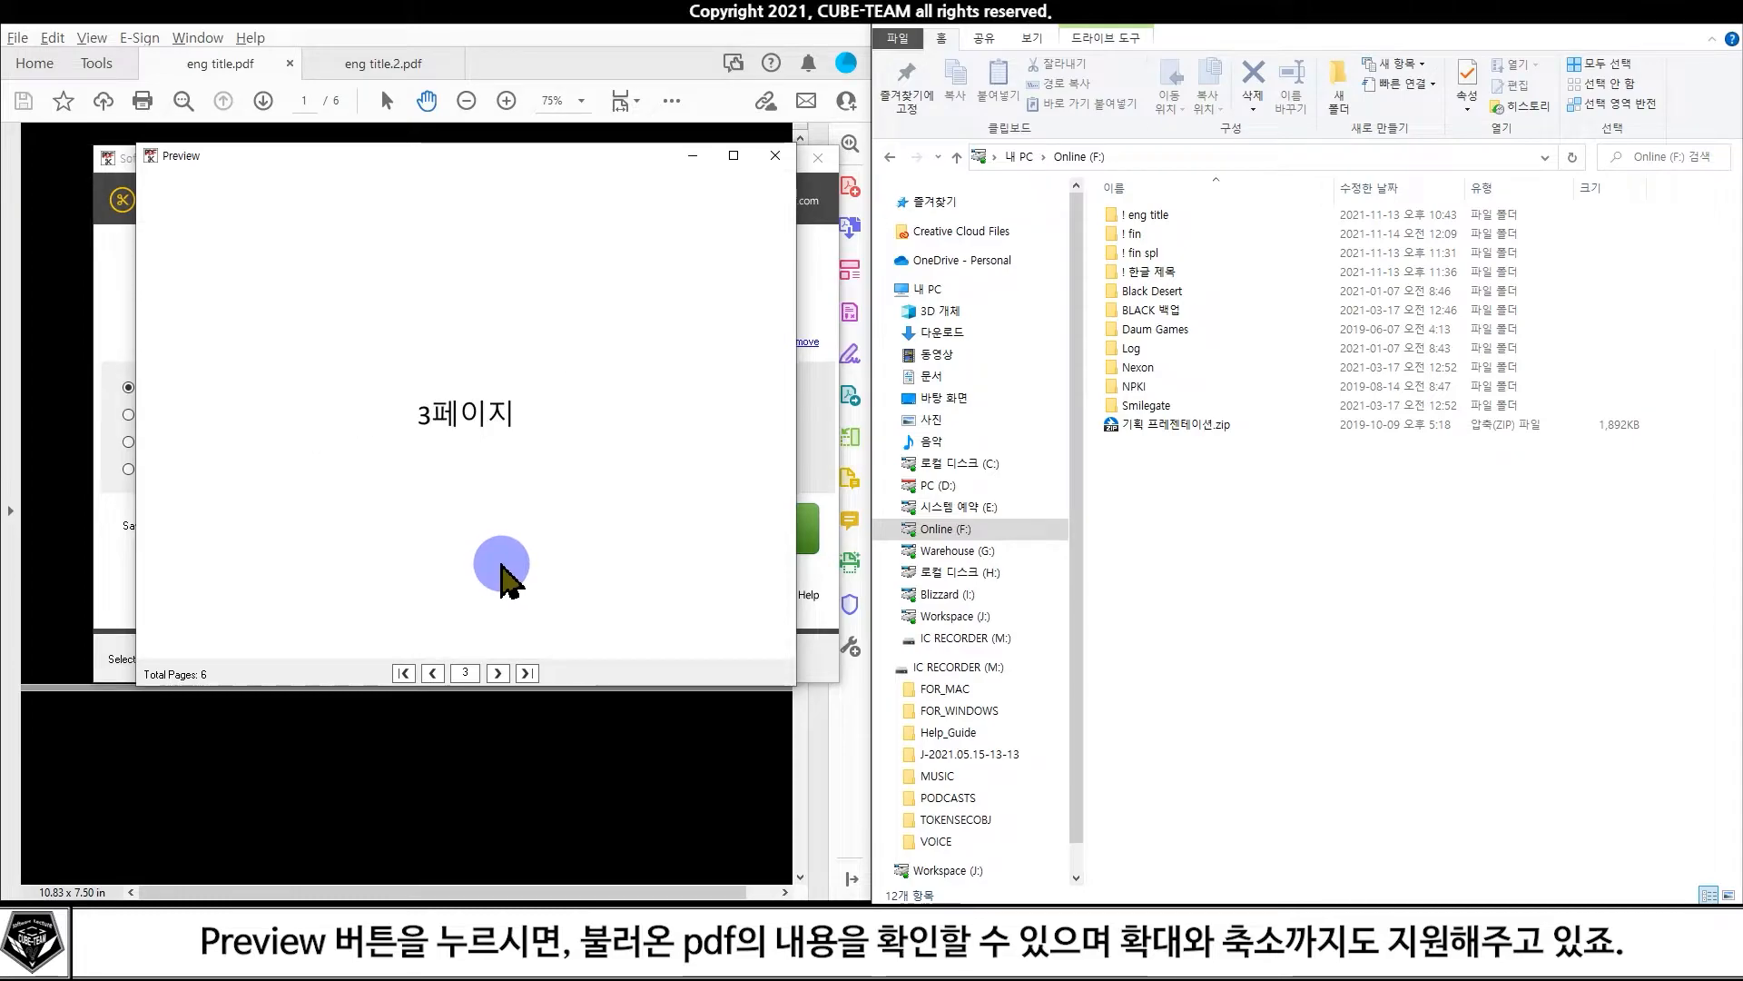
click(774, 157)
click(791, 343)
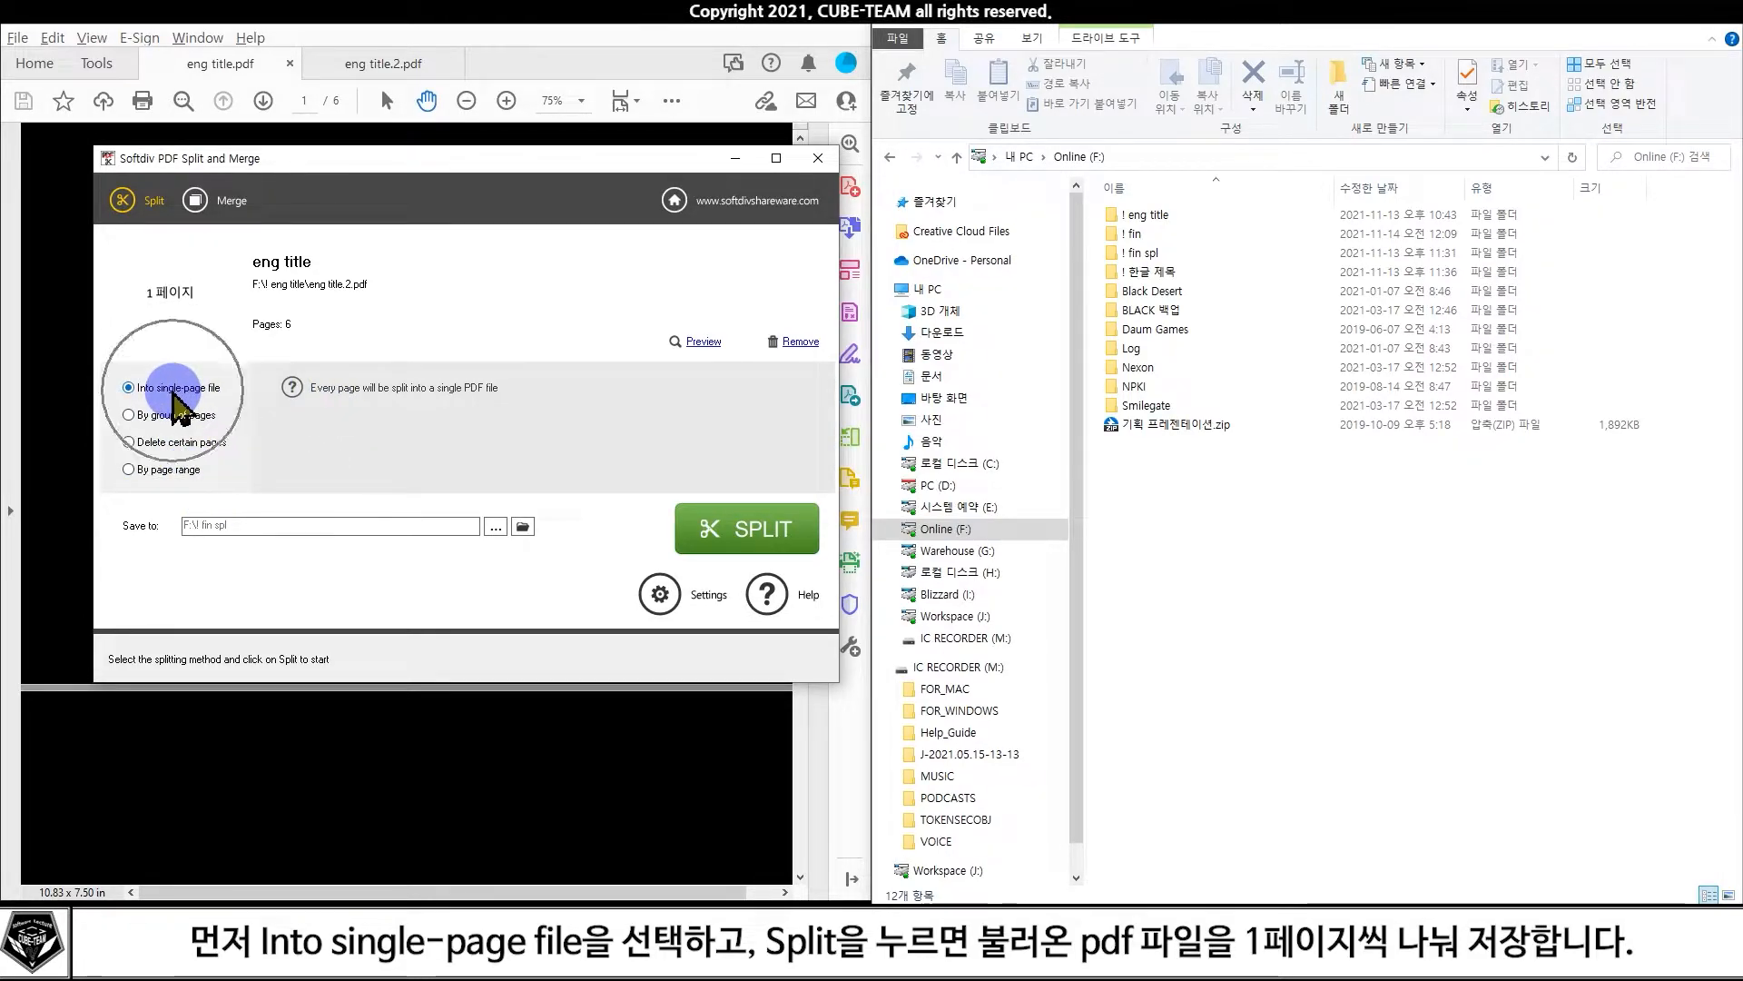
Split the PDF into single-page files saved in the "! fin spl" folder
click(732, 535)
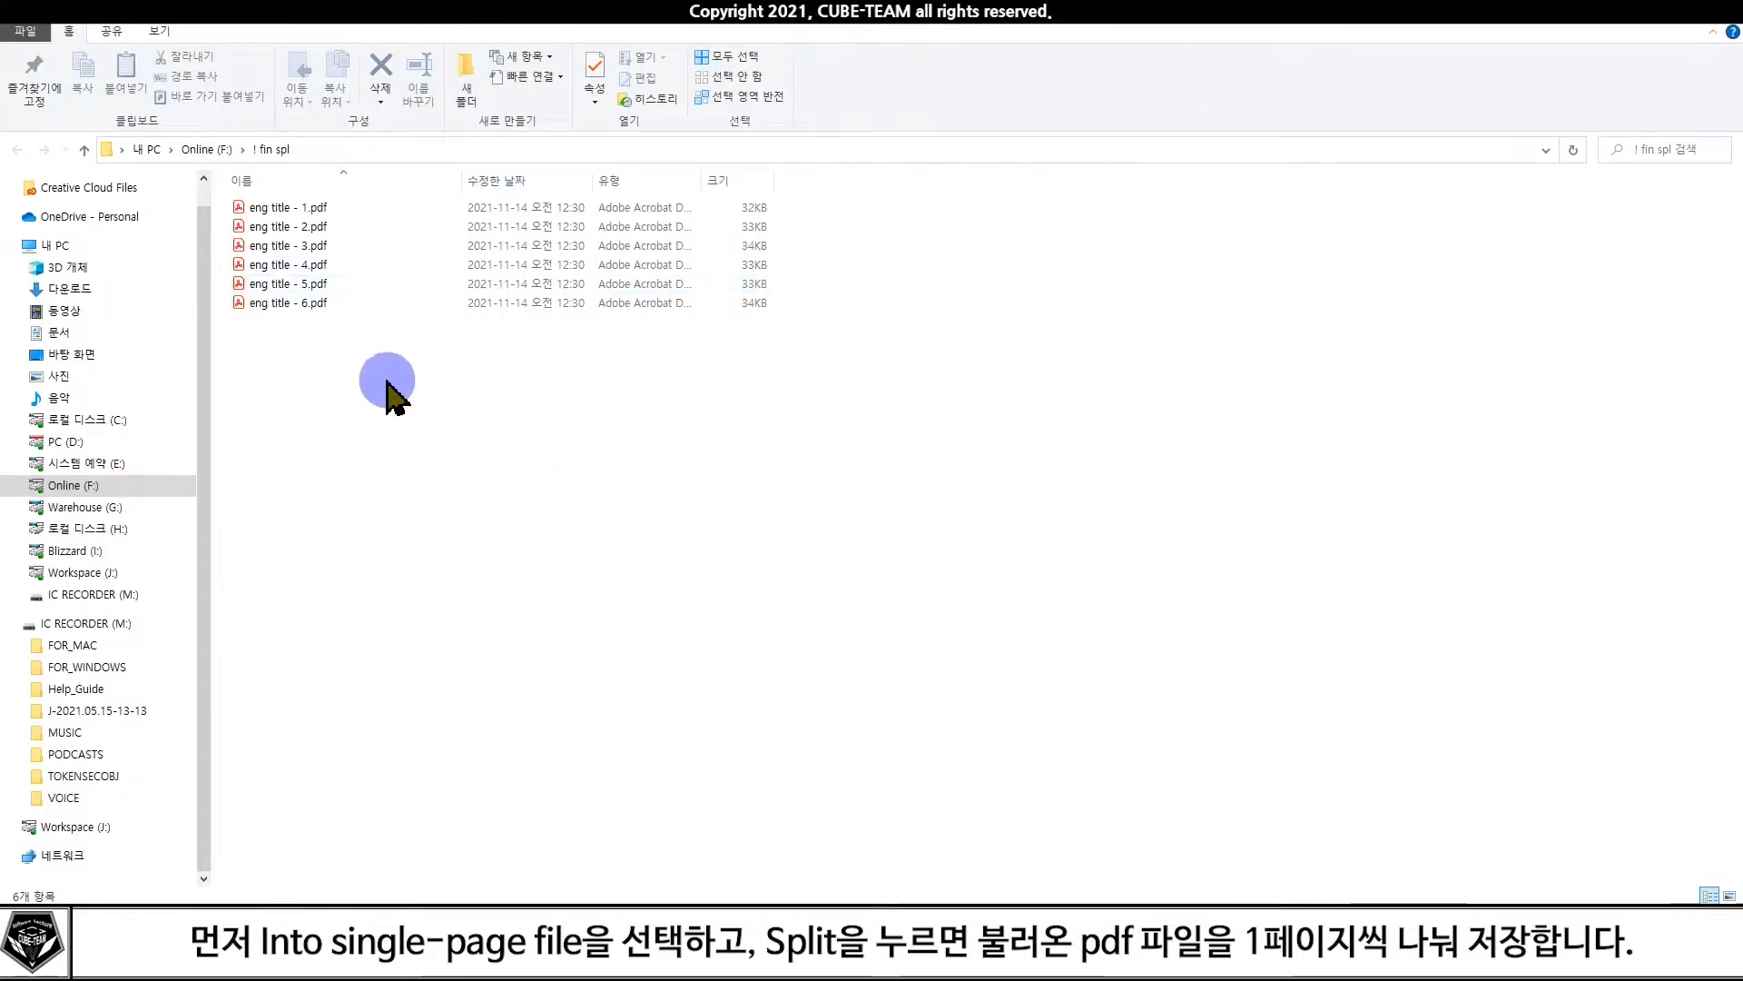
right_click(550, 423)
drag(549, 423, 464, 428)
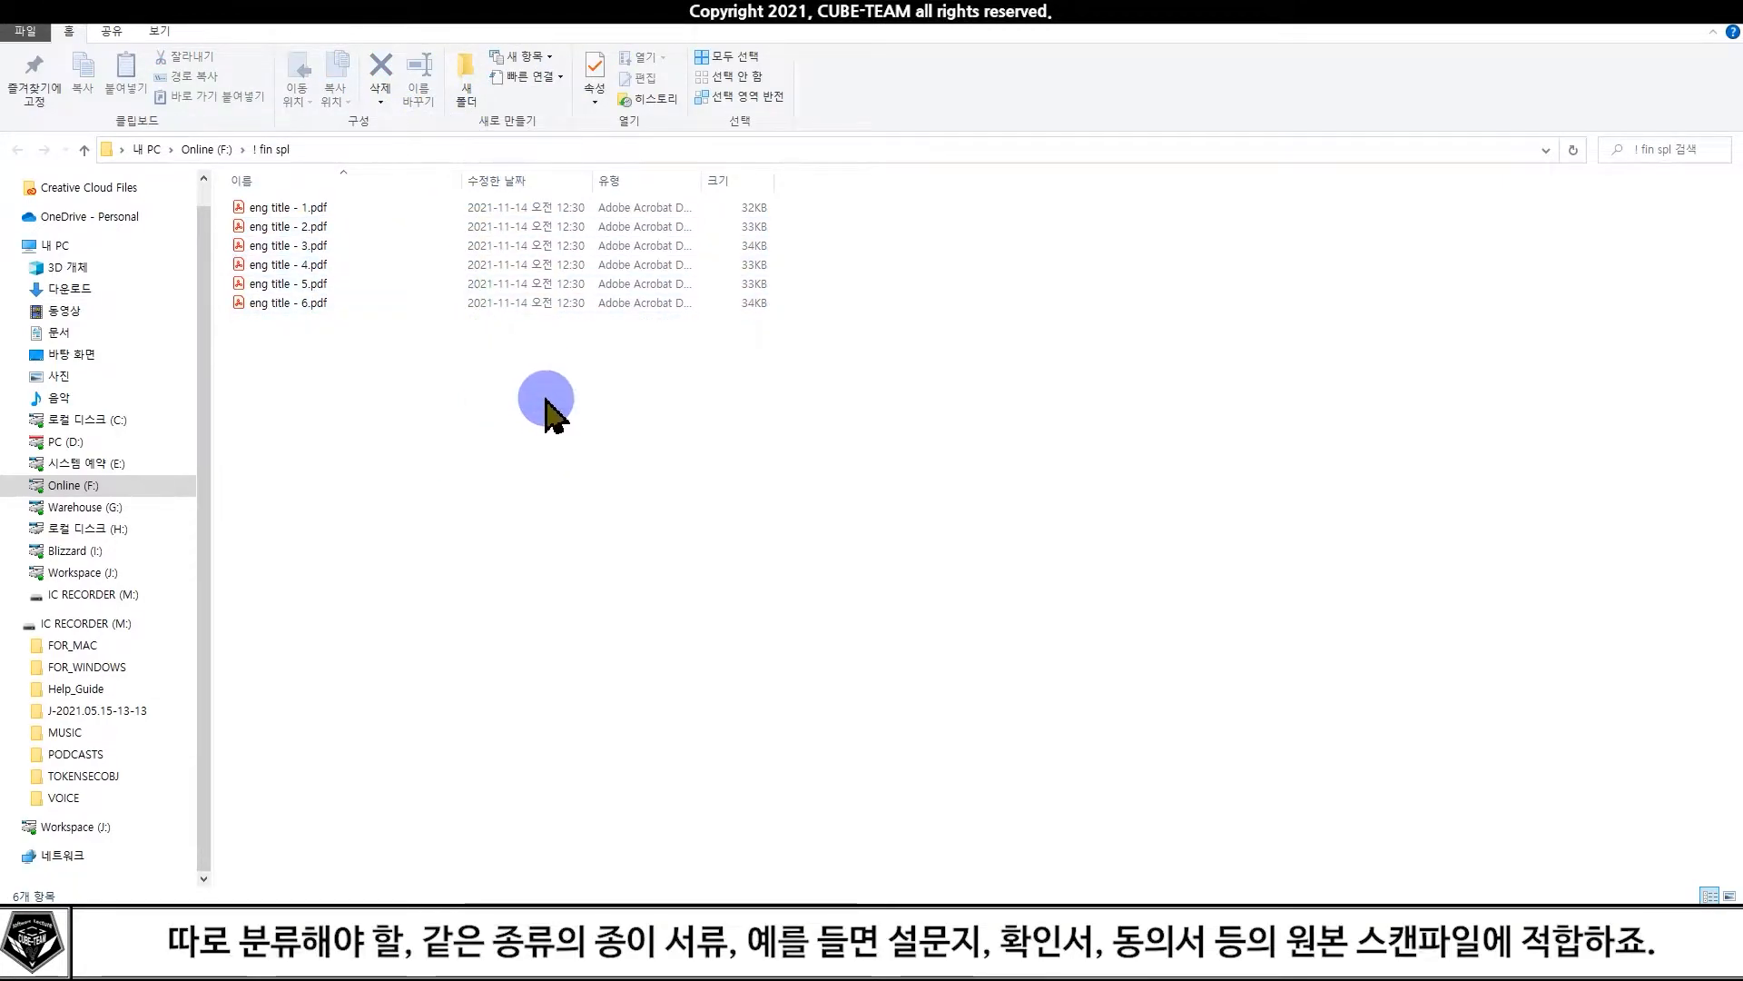
Open eng title - 2.pdf and eng title - 4.pdf from the output folder to check their content
double_click(443, 226)
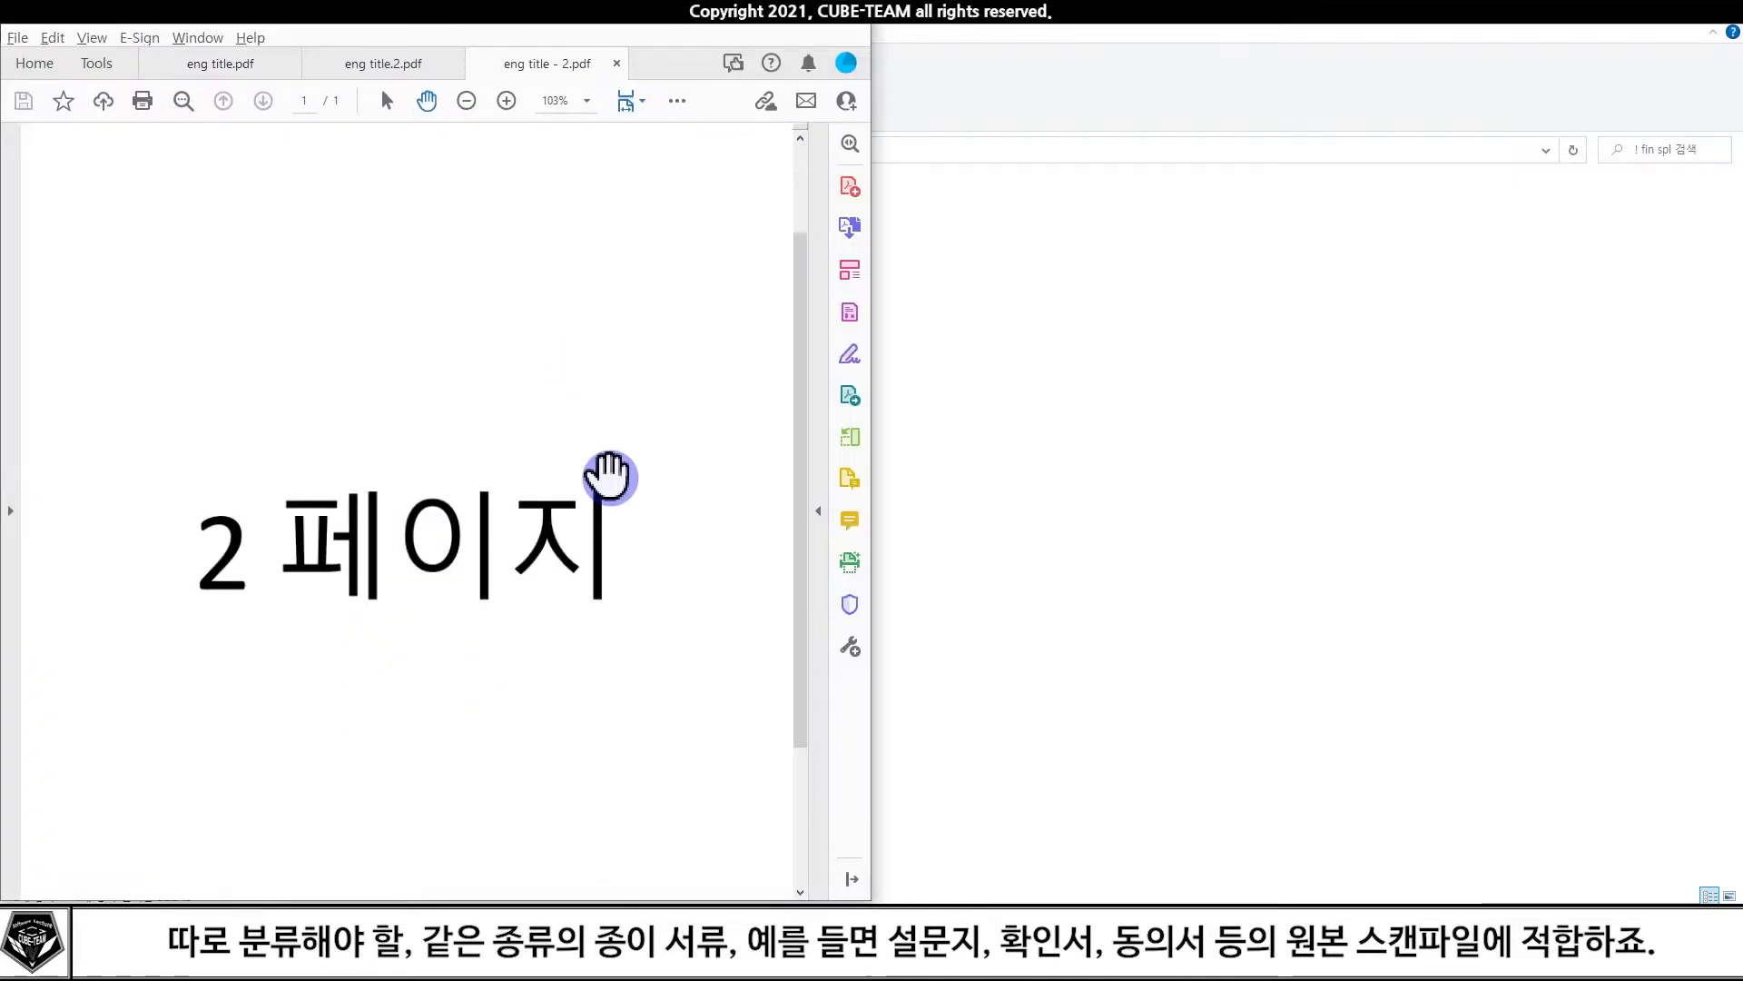
click(1103, 416)
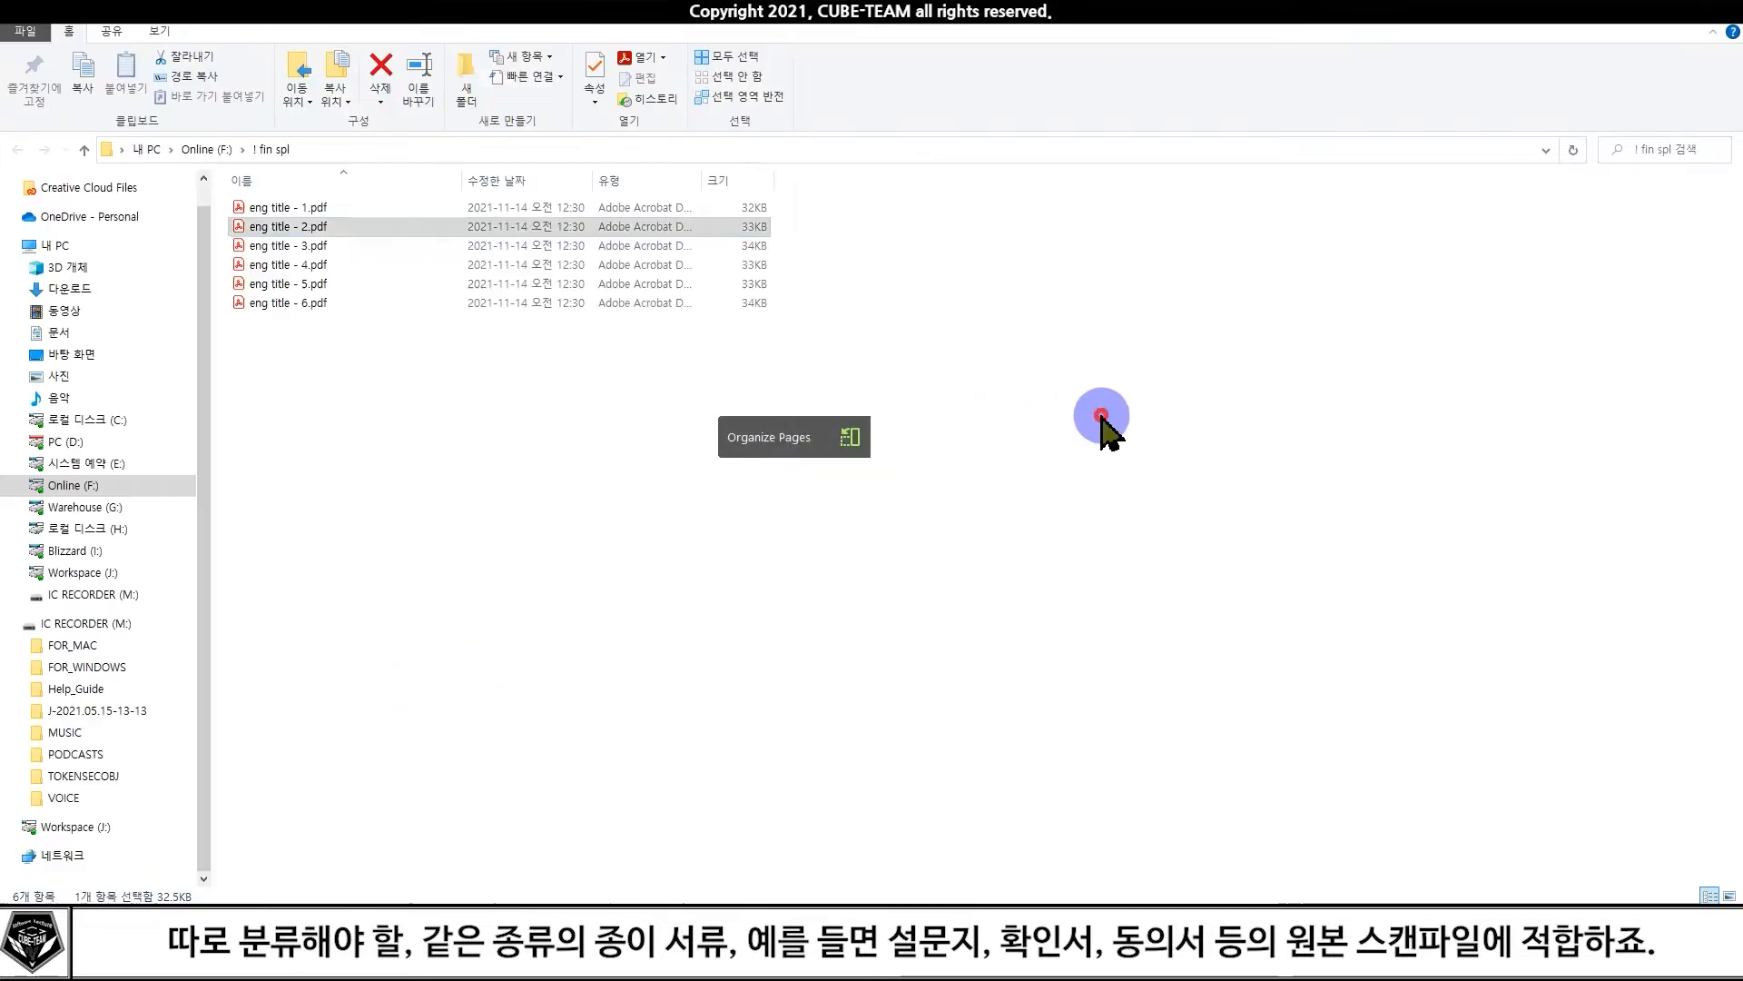
double_click(420, 265)
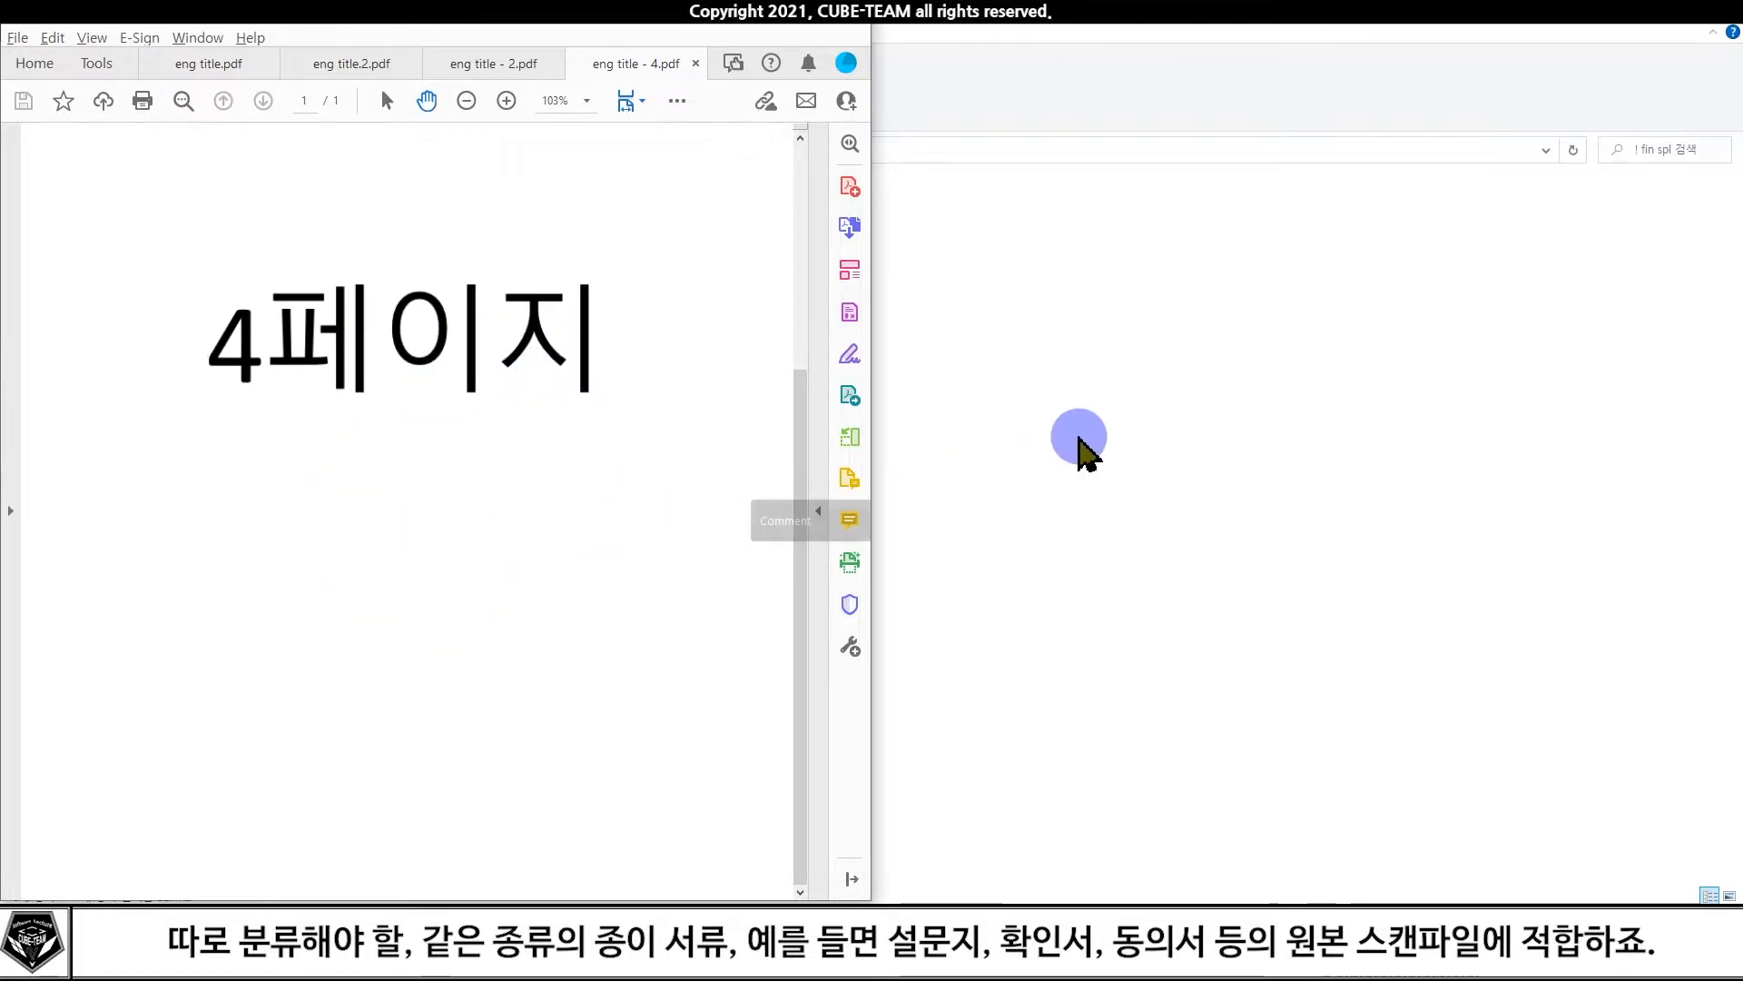
click(1145, 413)
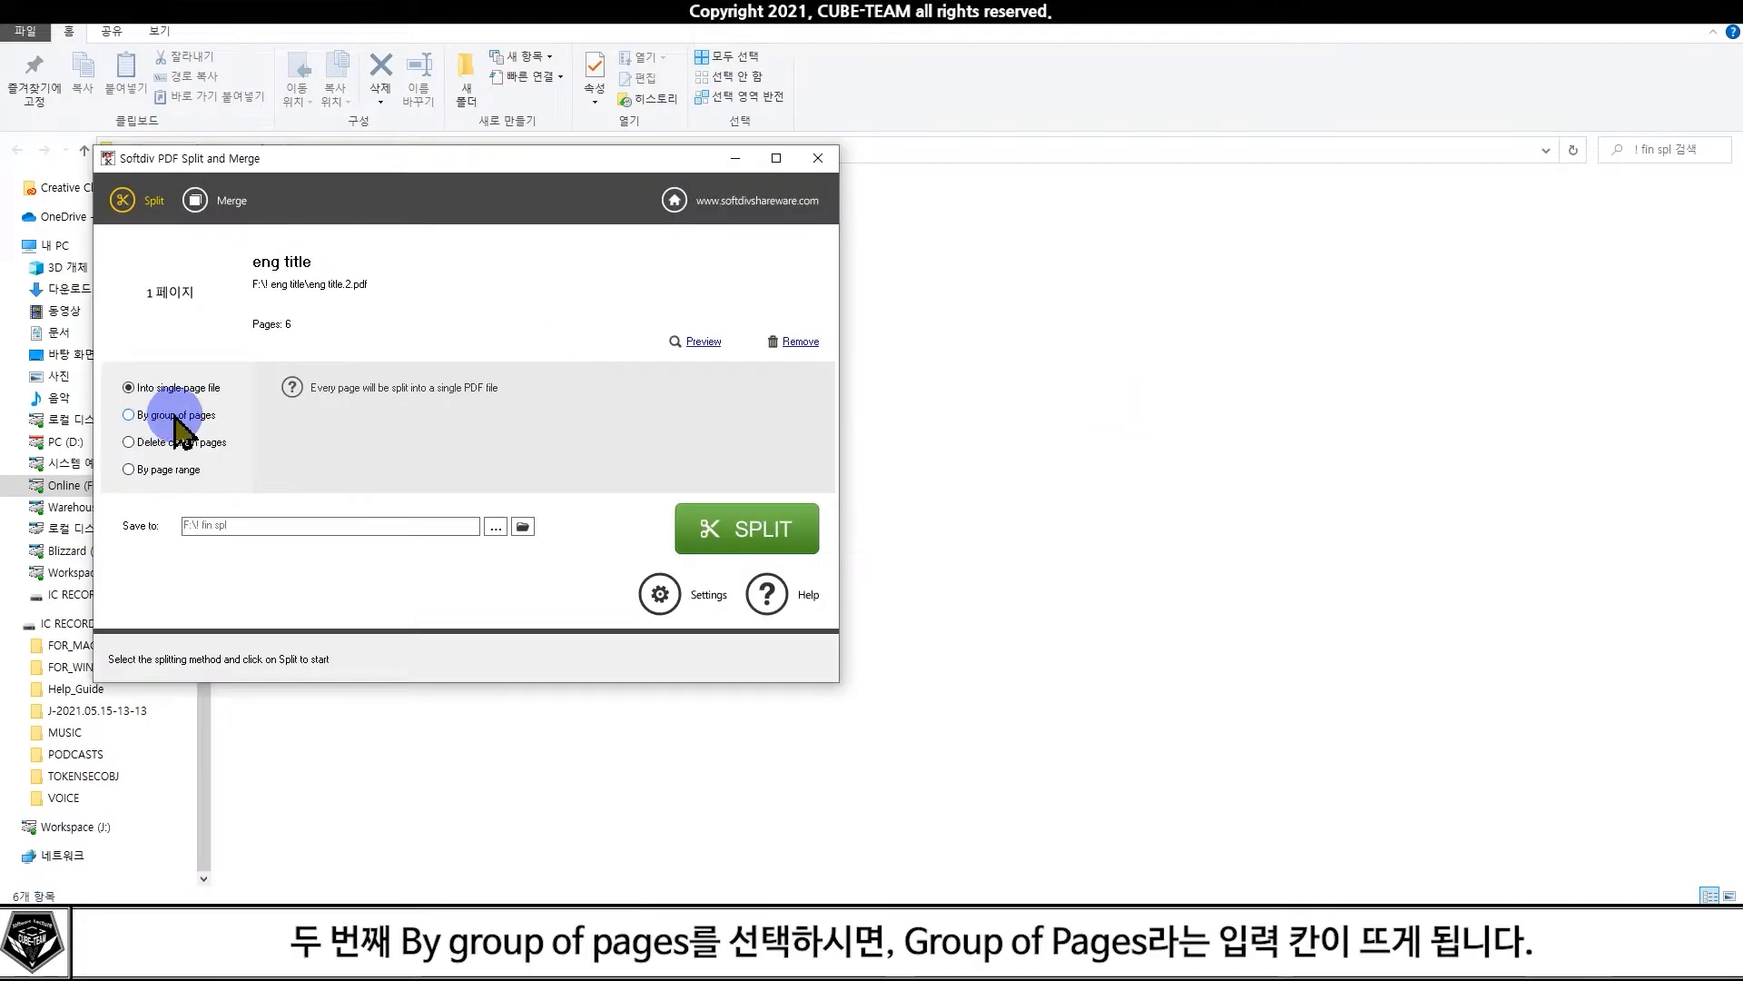
Split the PDF by group of pages with 3 pages per file and open the output folder
click(176, 417)
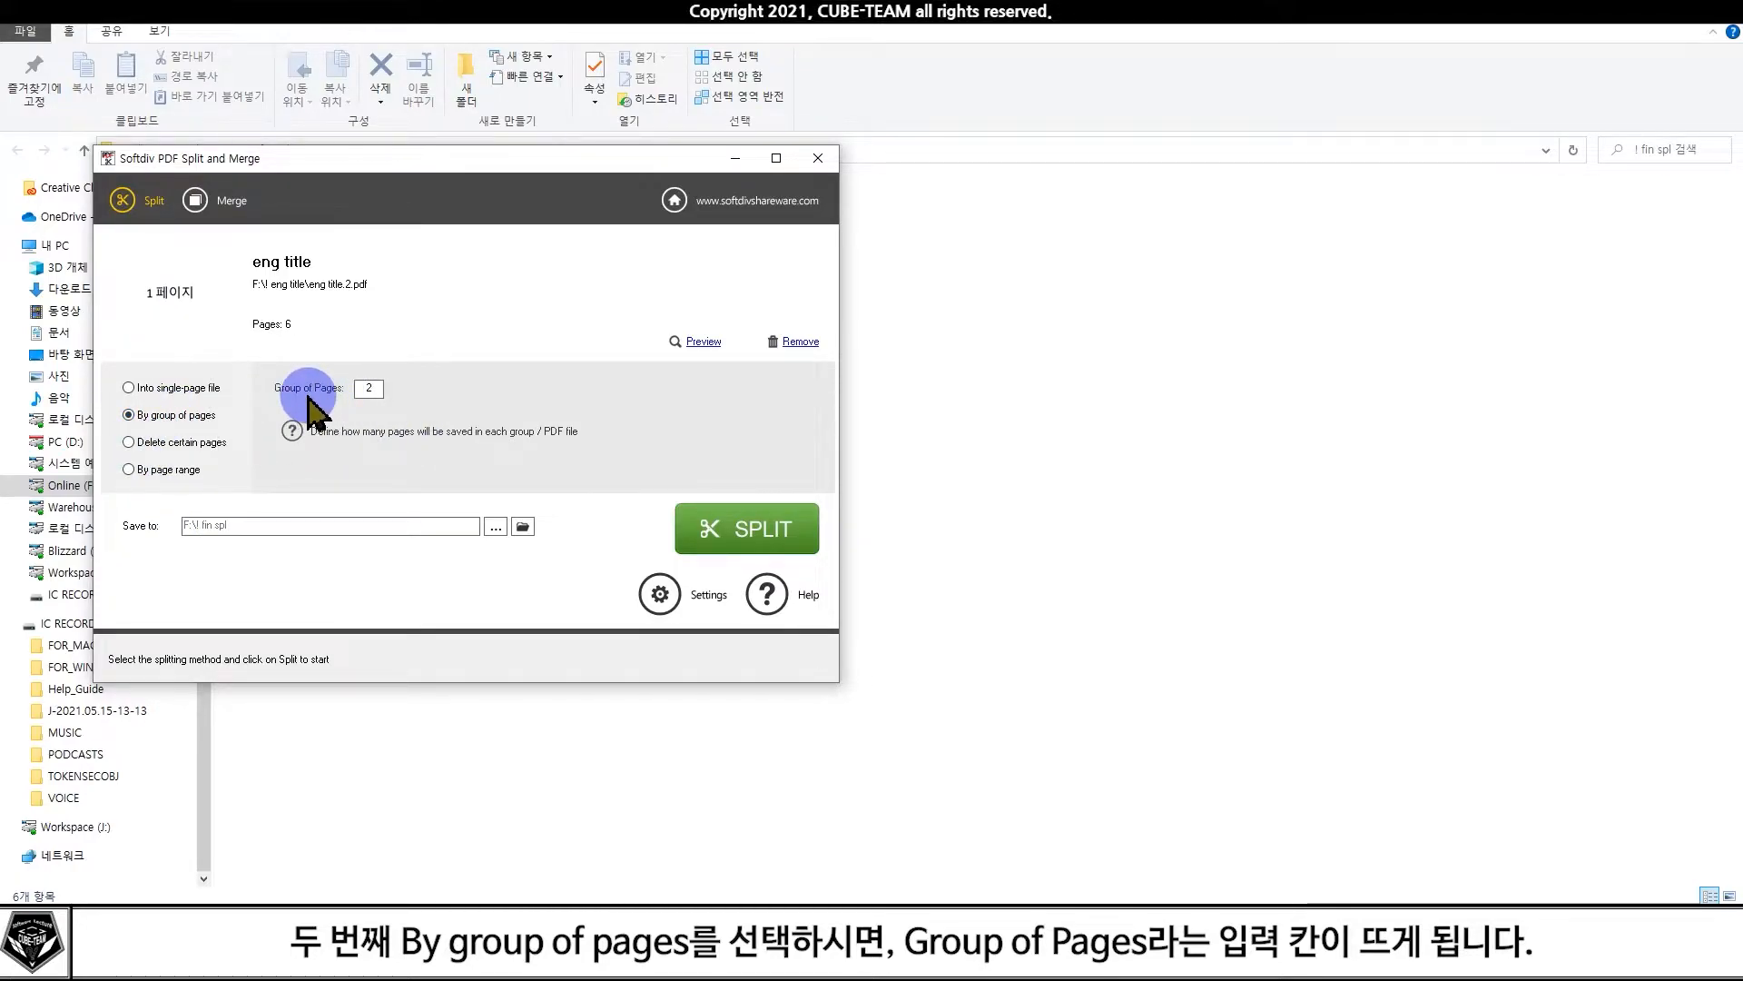
click(377, 390)
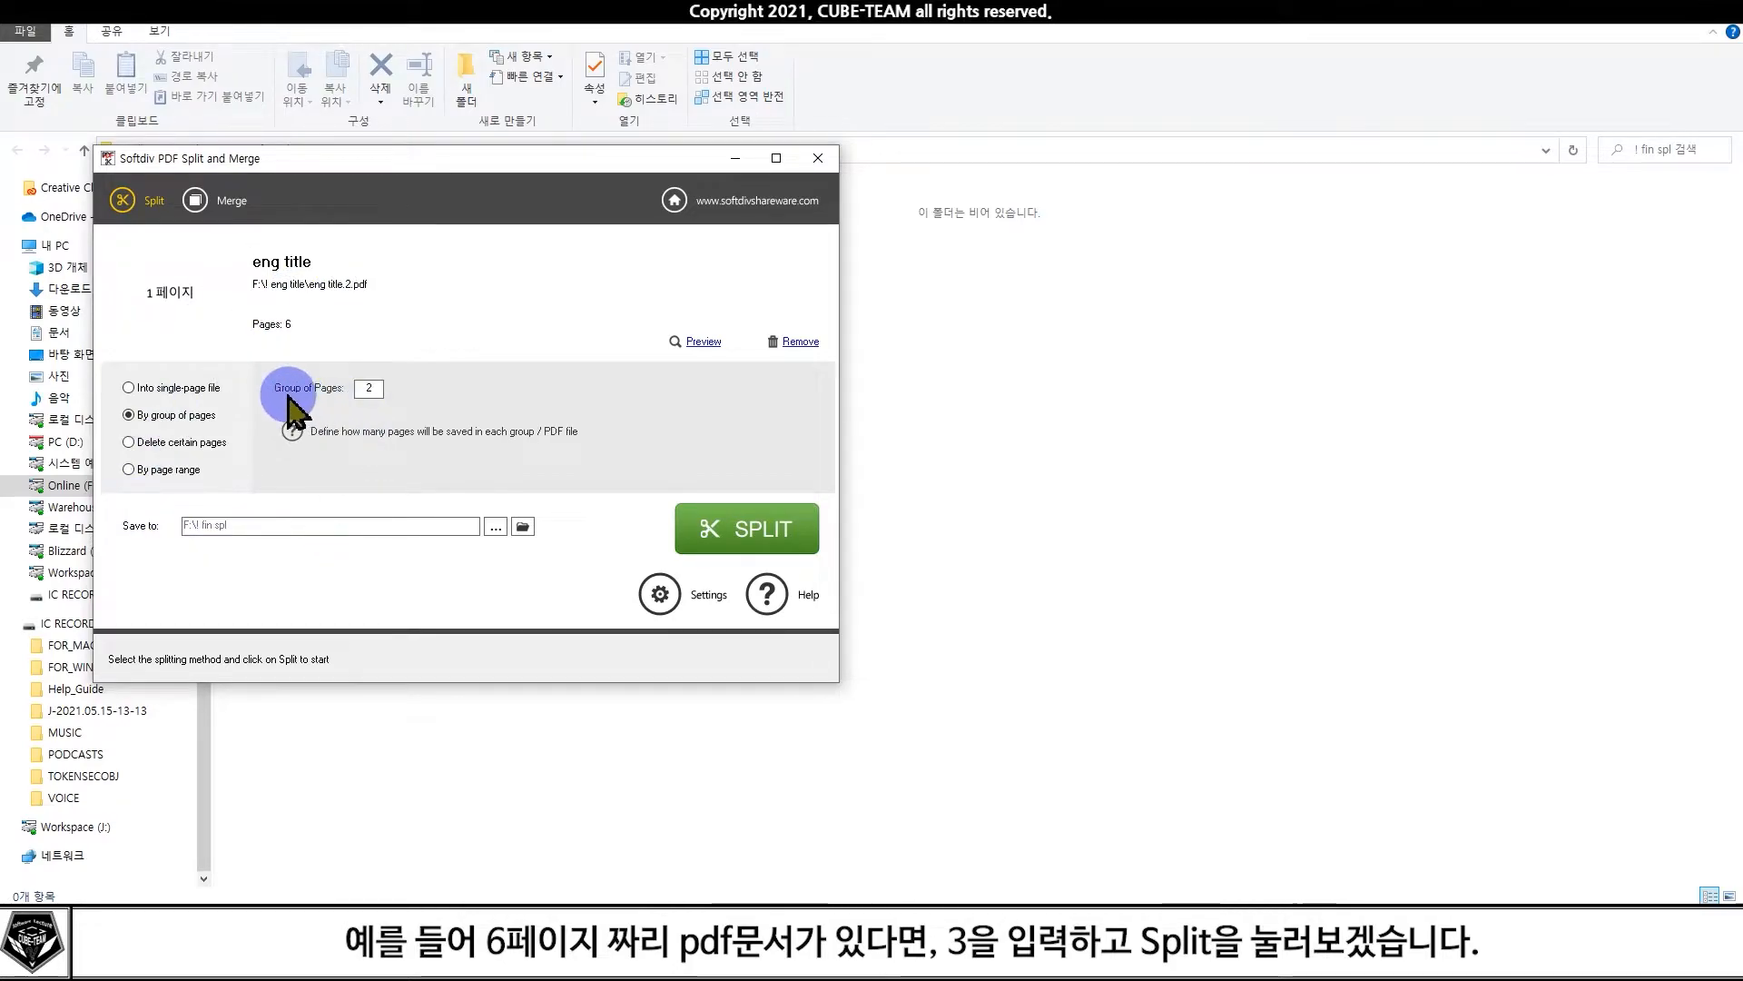
drag(364, 390, 440, 389)
text(3)
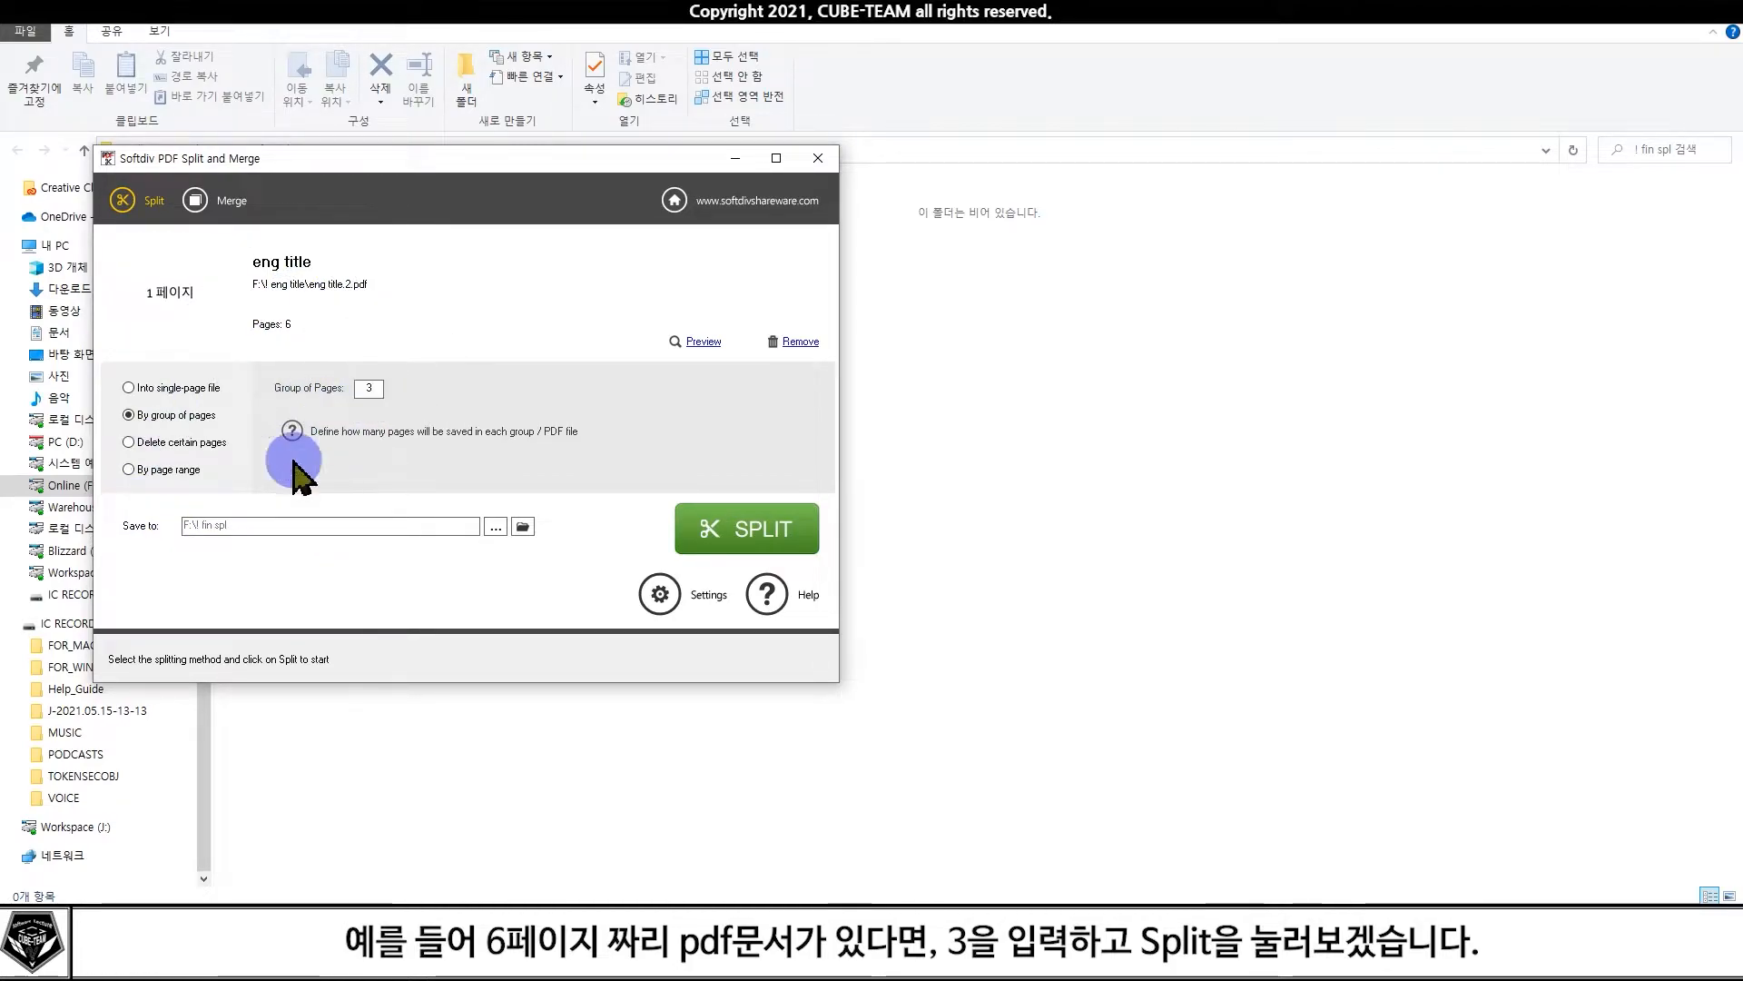
click(712, 536)
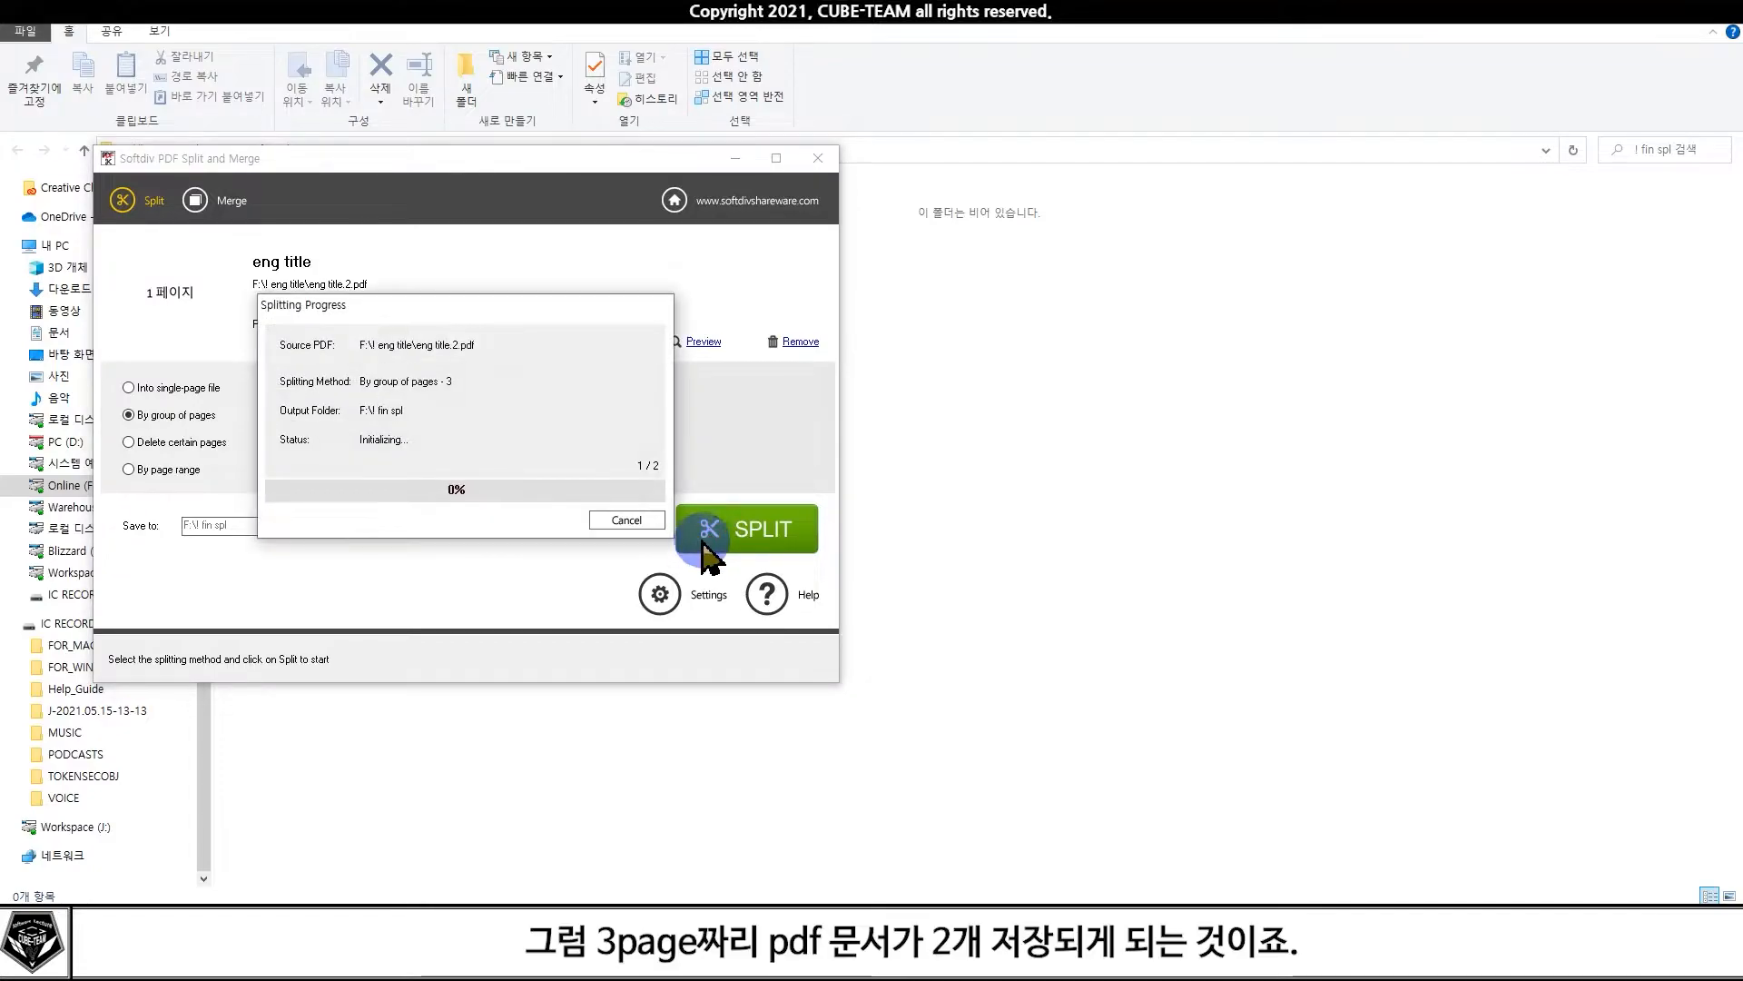
click(619, 524)
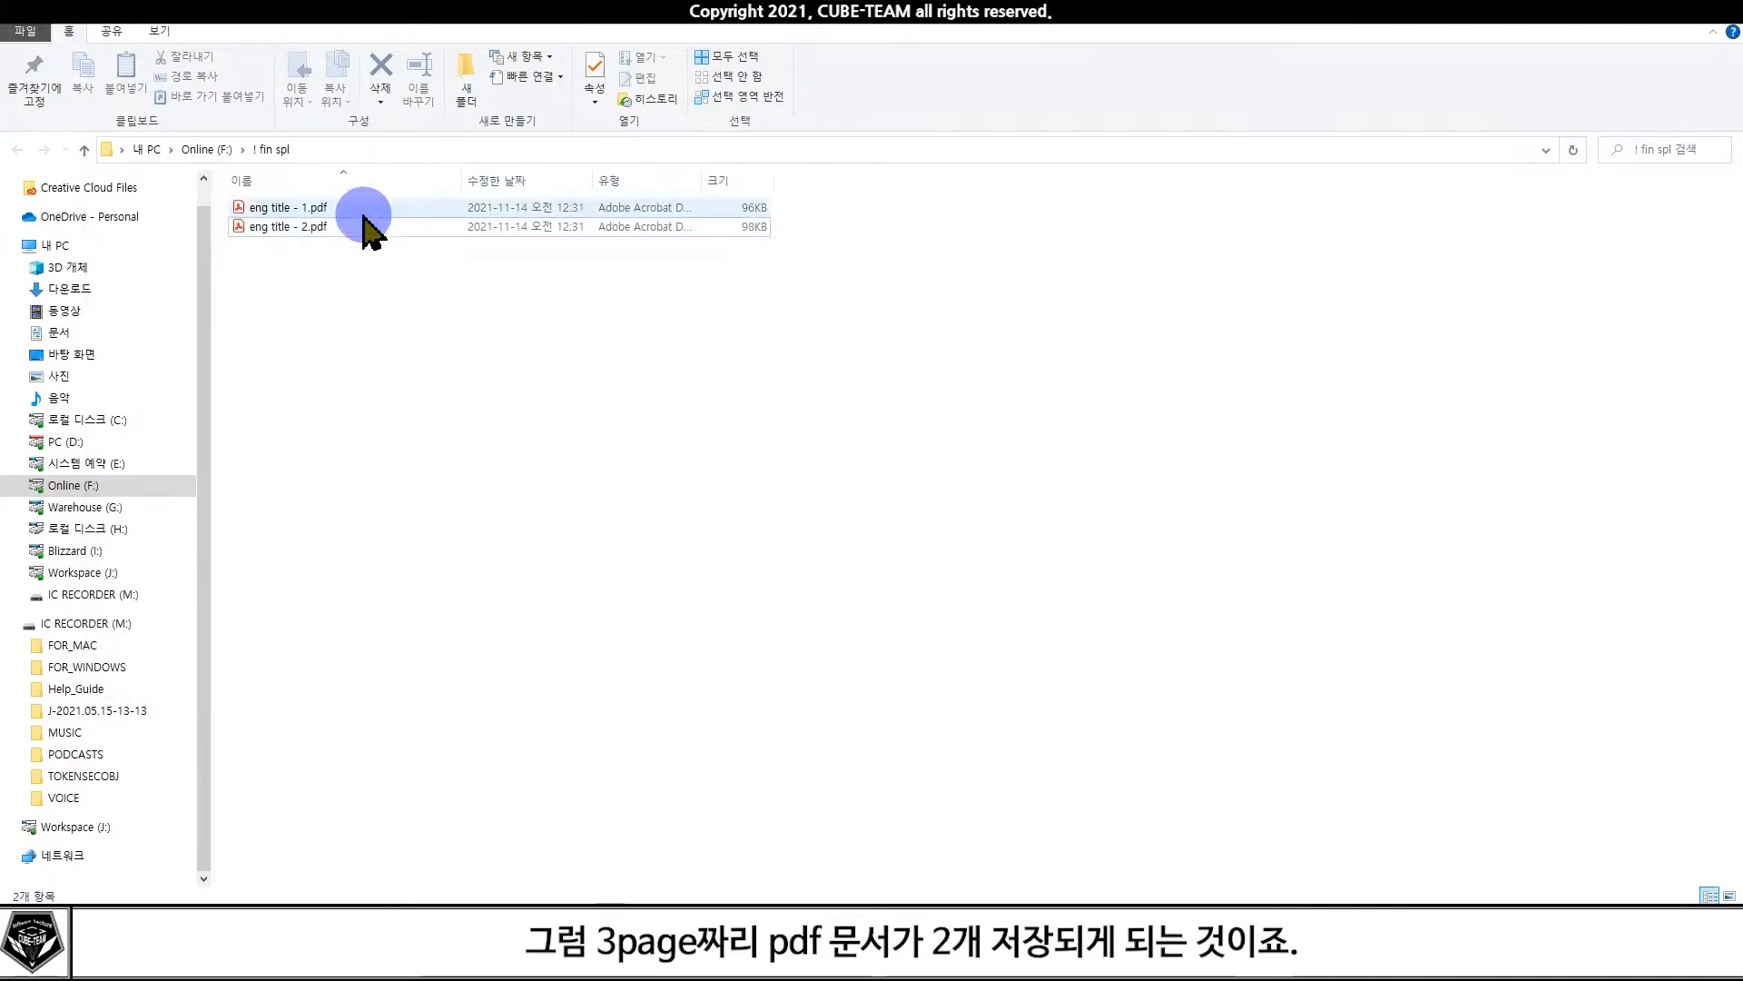
Open the resulting eng title - 2.pdf, look through its pages, and close it
double_click(370, 224)
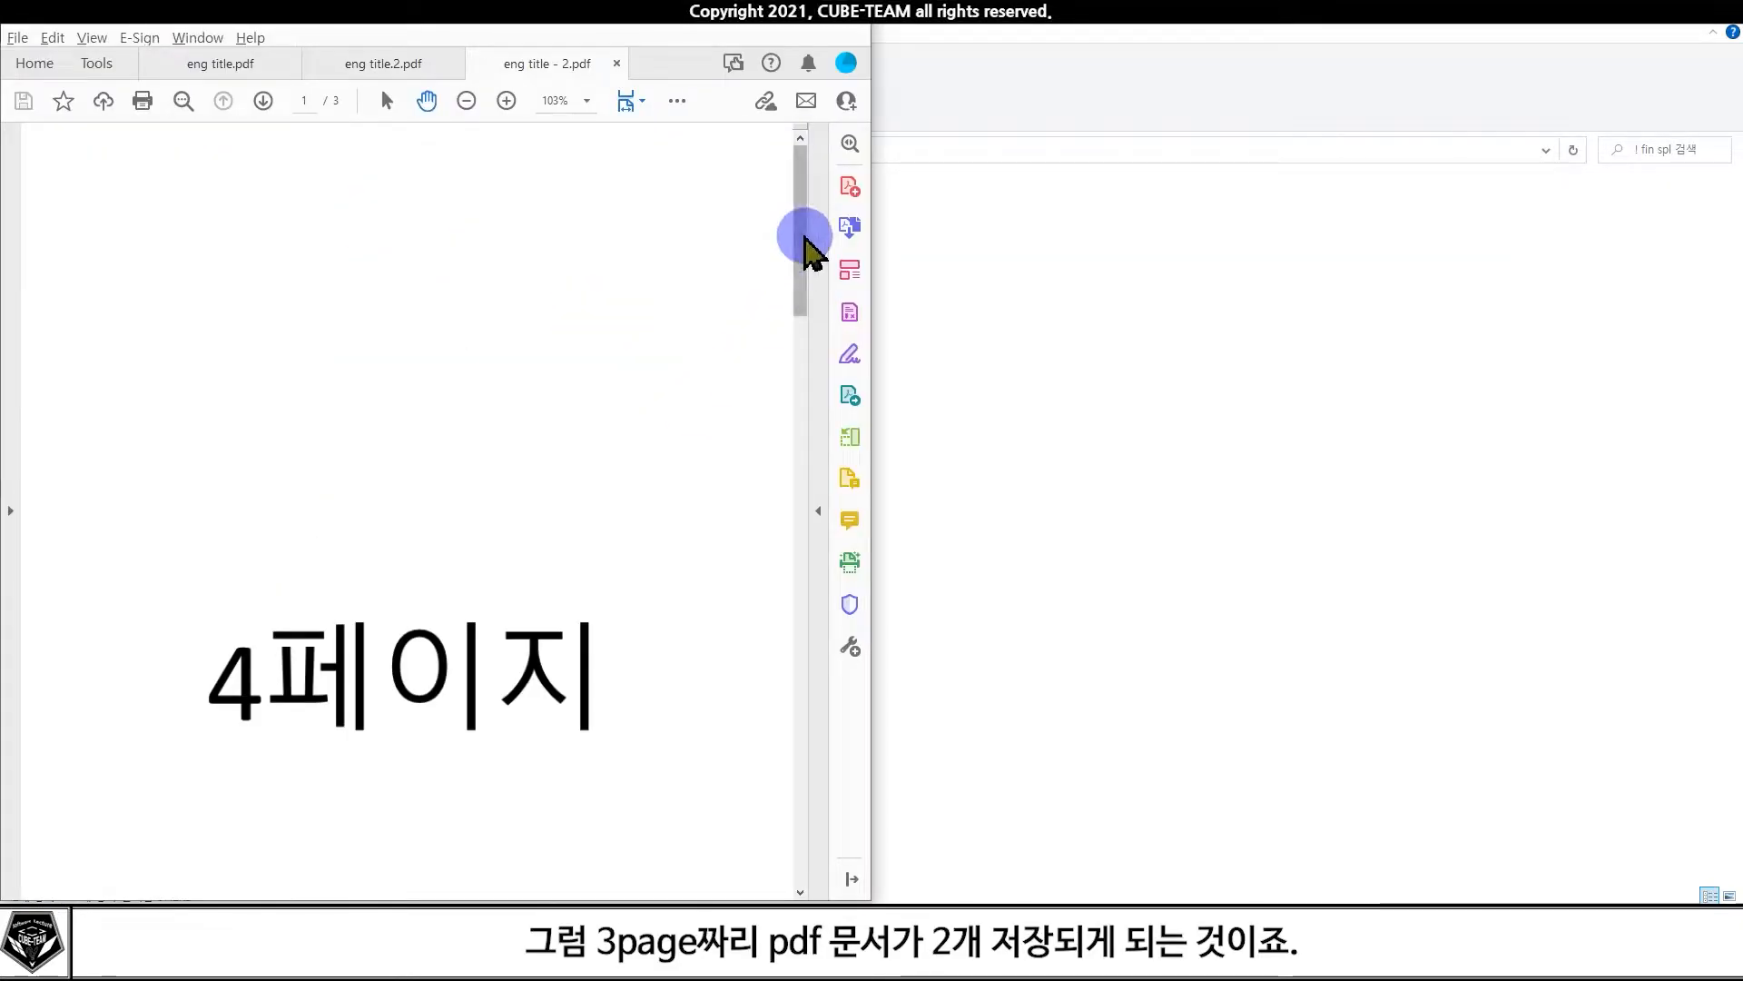
drag(804, 237, 767, 359)
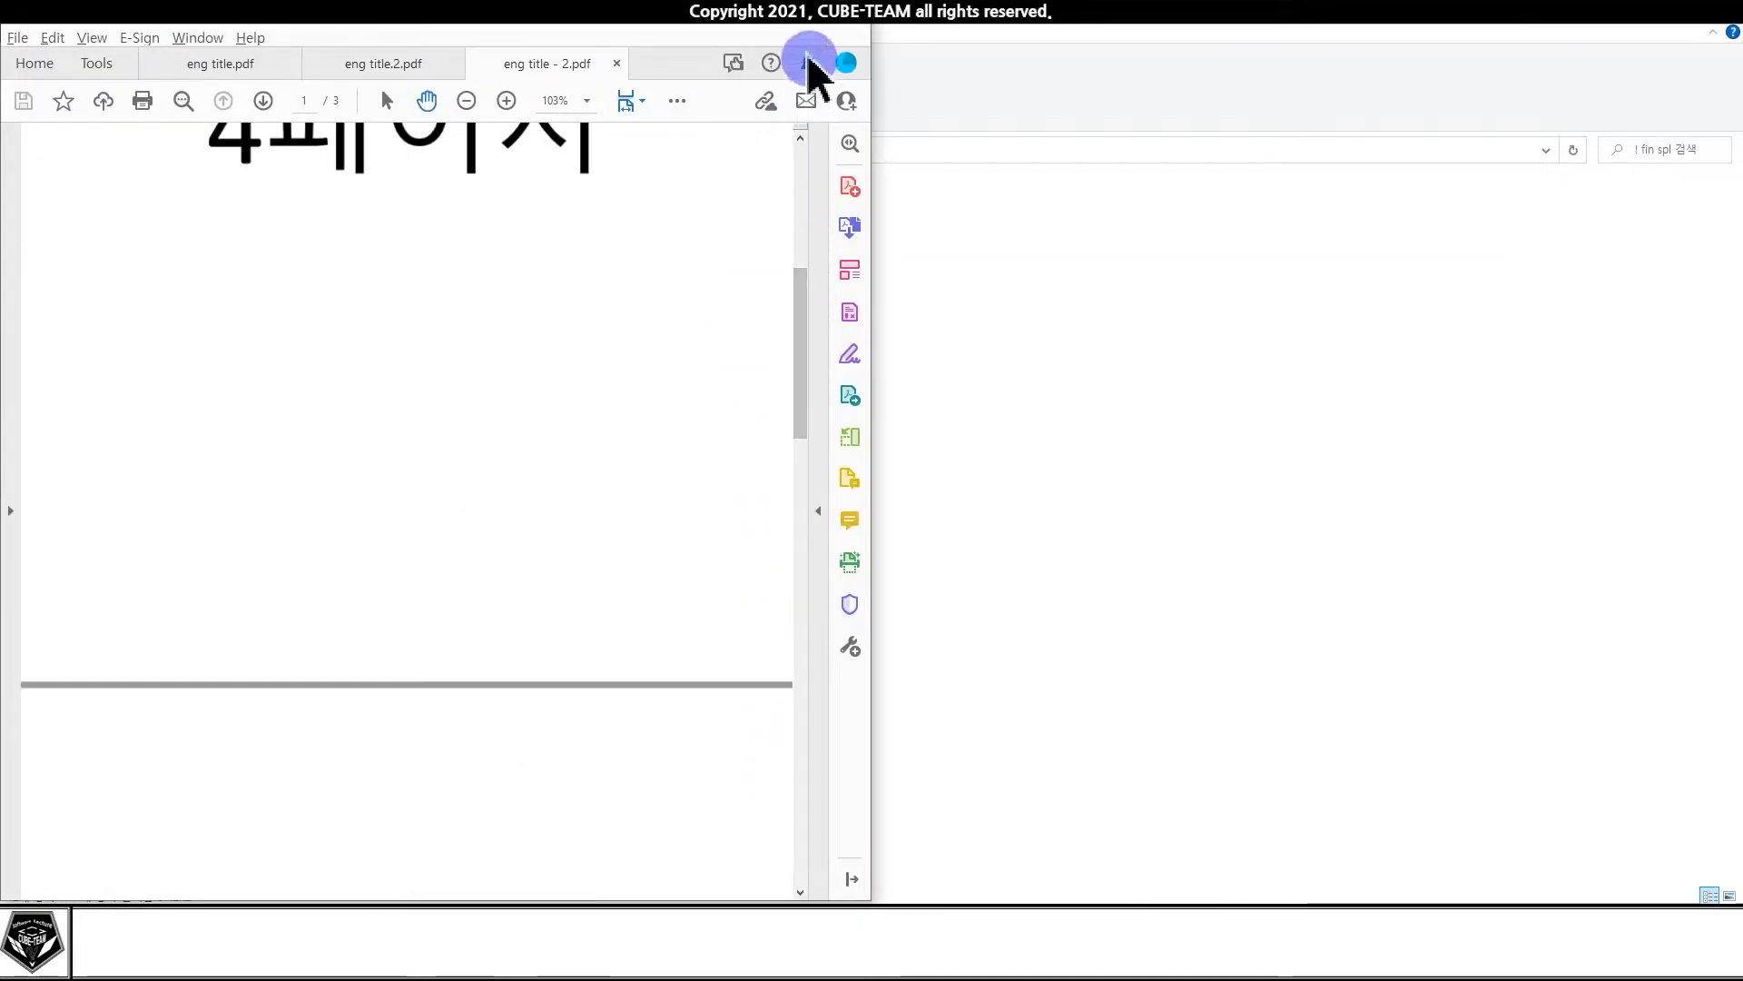
click(851, 13)
click(462, 498)
click(1115, 320)
Set the group of pages to 4 and split the PDF again
click(610, 922)
double_click(371, 388)
text(4)
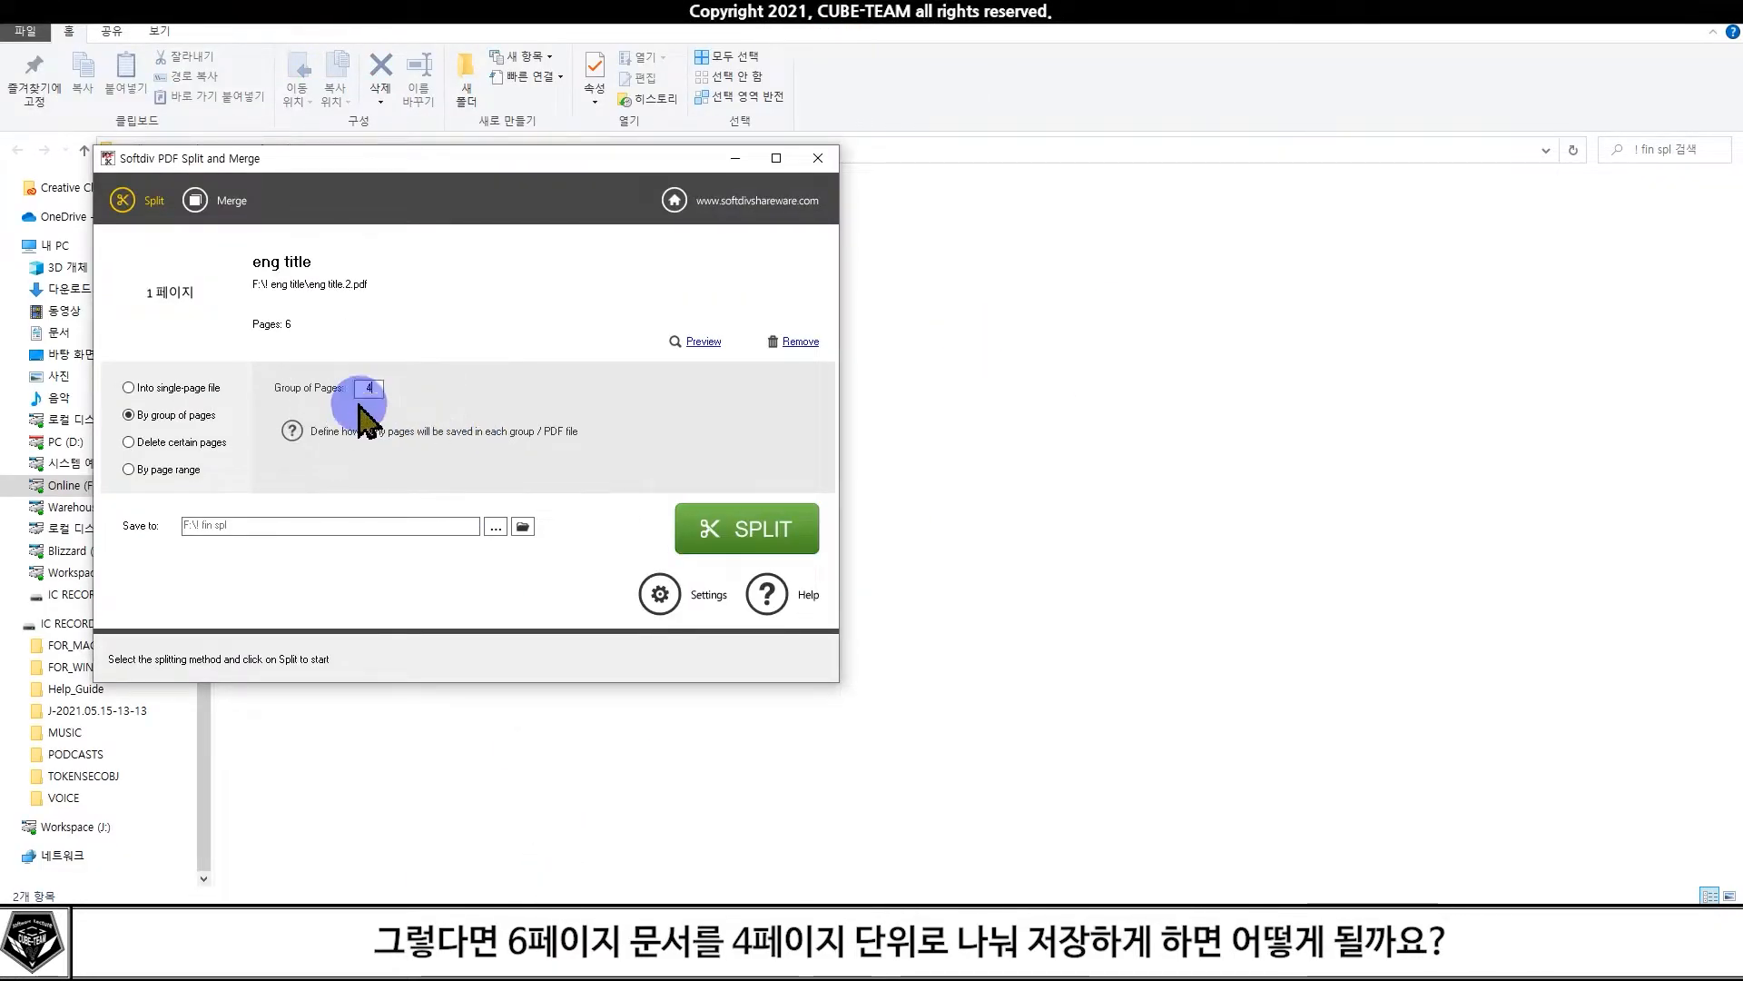
click(752, 536)
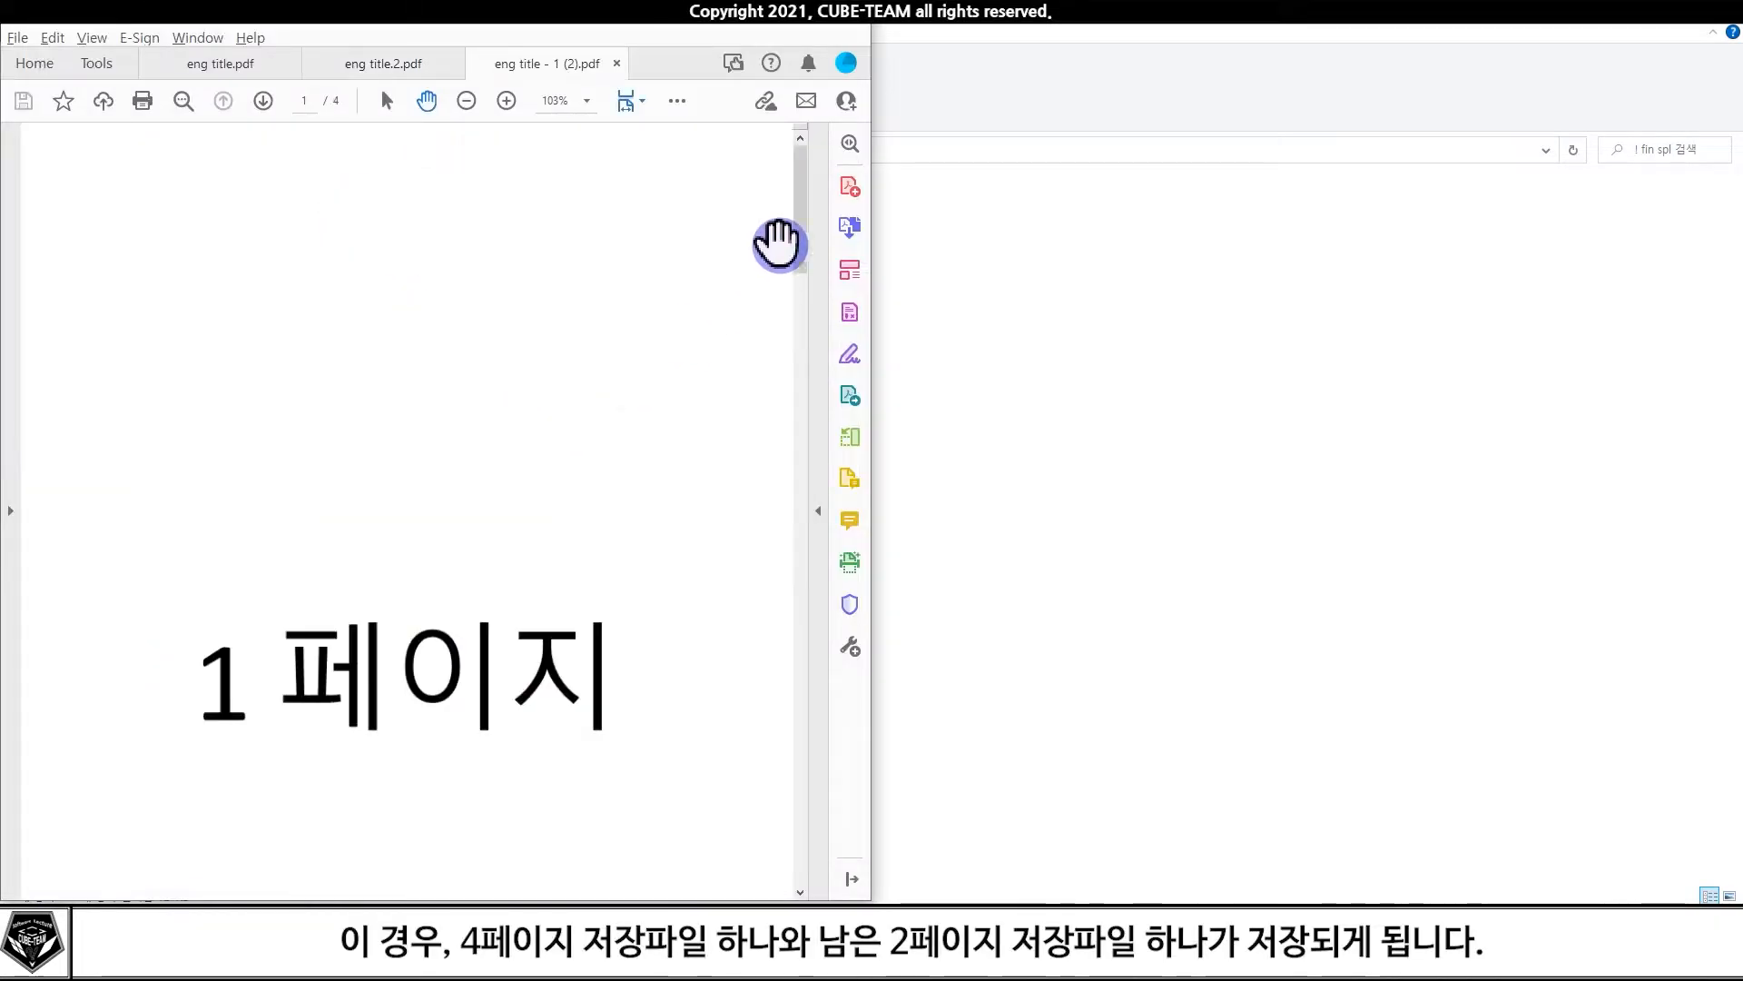
Look through the pages of eng title - 1 (2).pdf and eng title - 2 (2).pdf produced by the four-page split
drag(779, 243, 799, 822)
click(1190, 500)
double_click(422, 252)
drag(799, 175, 797, 330)
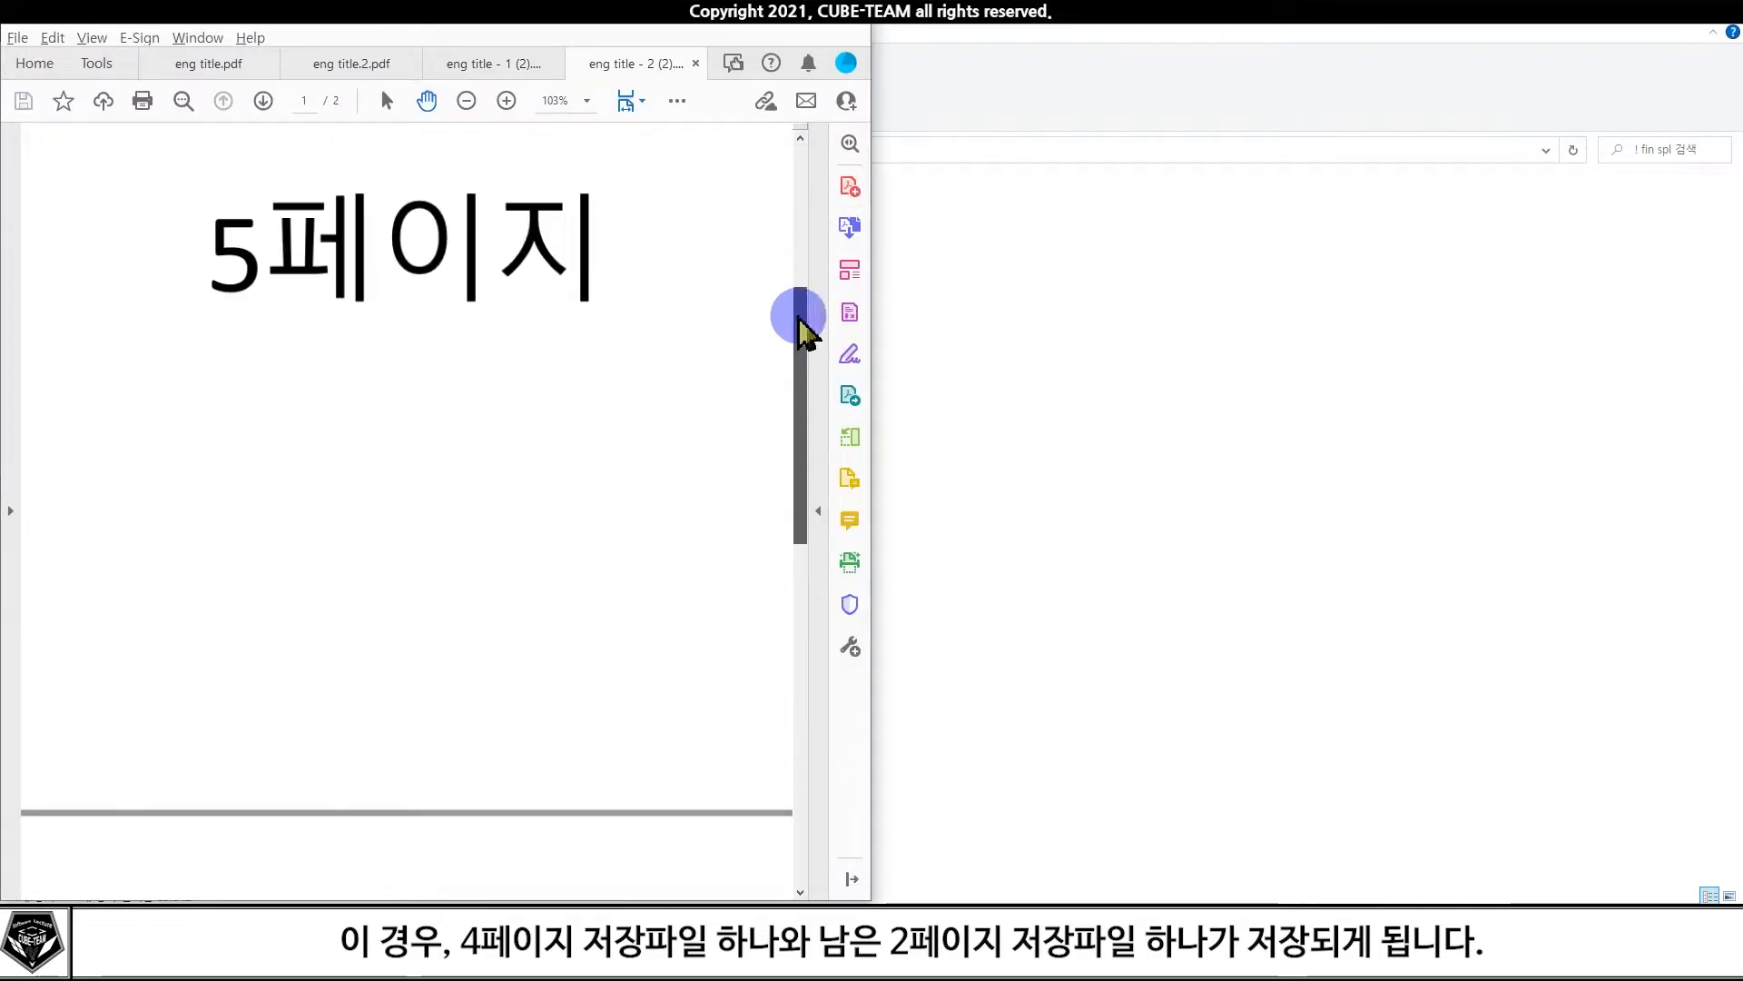
Look through the remaining pages of eng title - 2 (2).pdf and put the PDF viewer away
scroll(509, 635, down, 5)
click(837, 29)
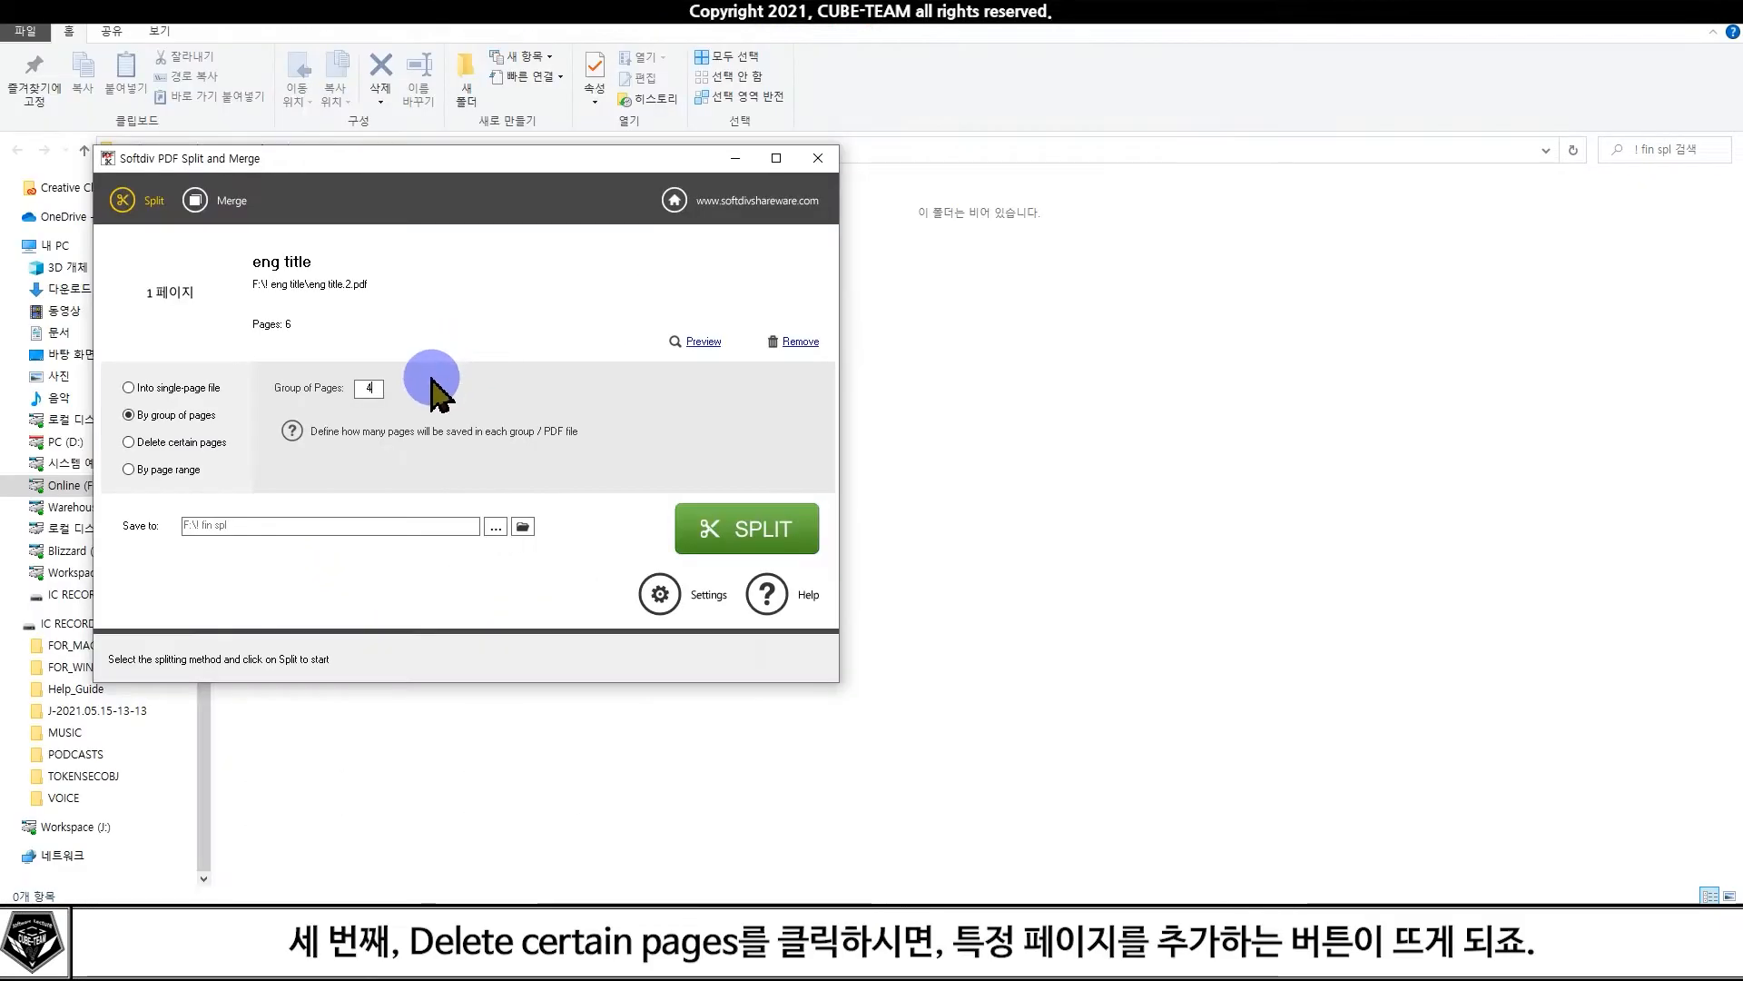
Split the PDF with the Delete certain pages method, adding page 3 as the page to remove
click(182, 443)
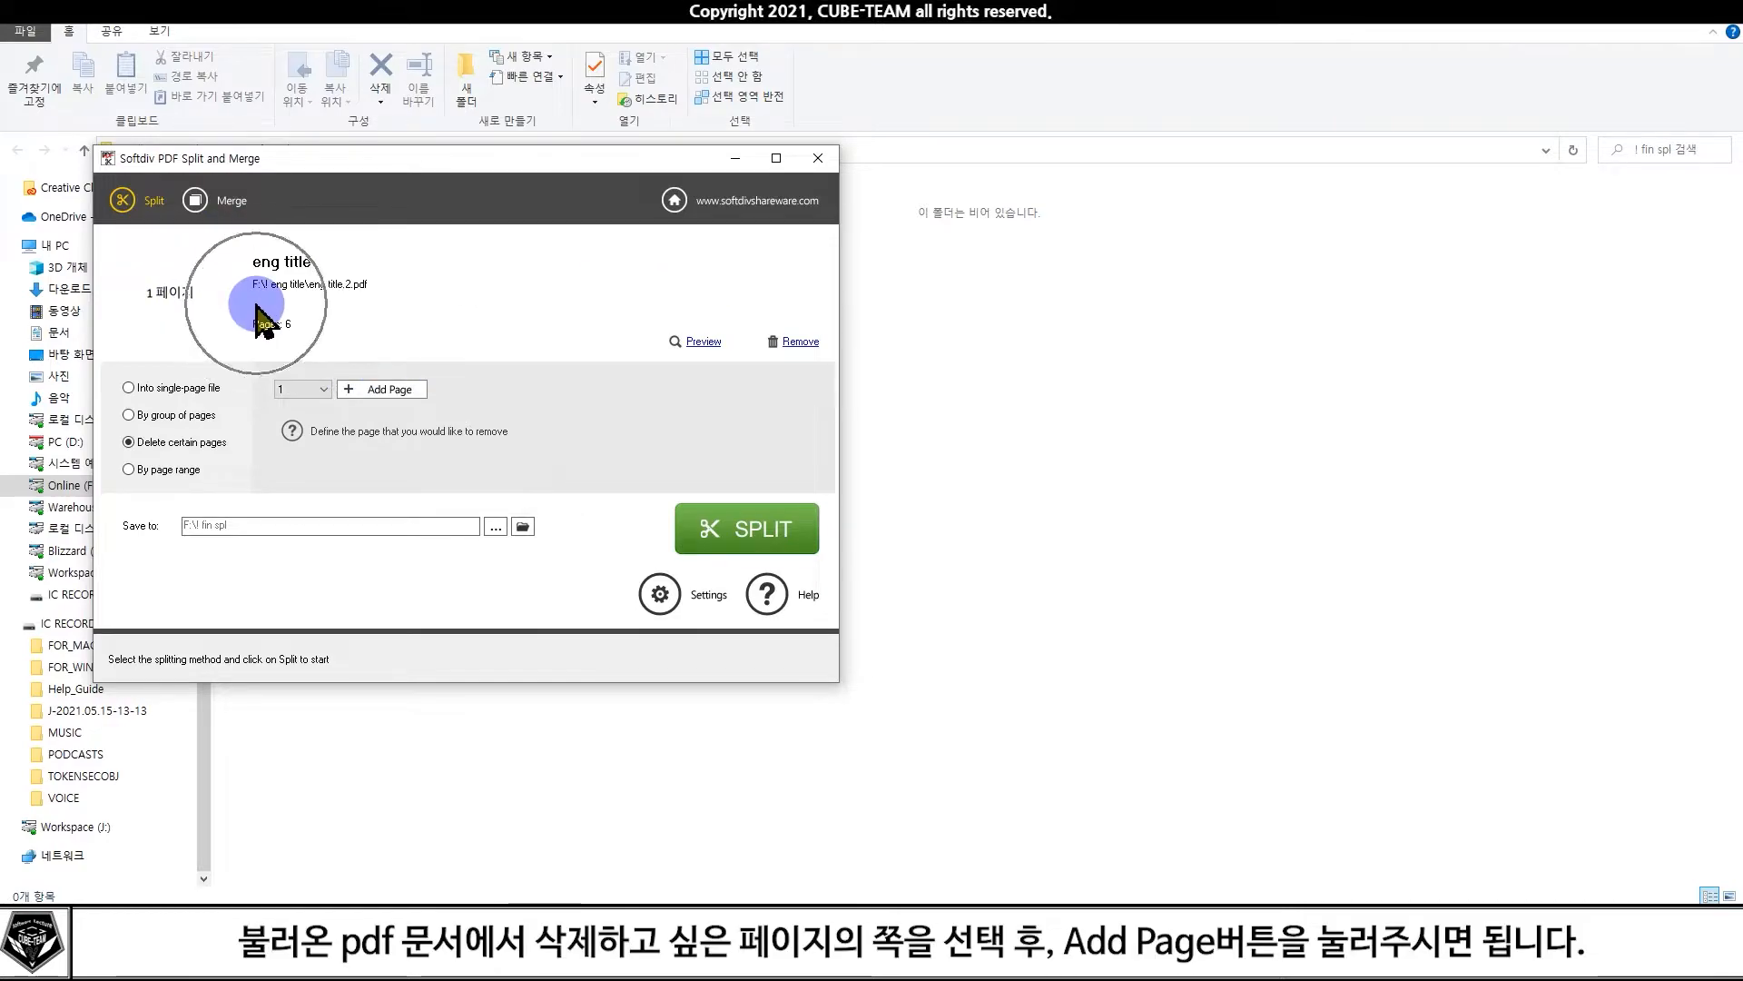
click(304, 386)
click(307, 428)
click(388, 389)
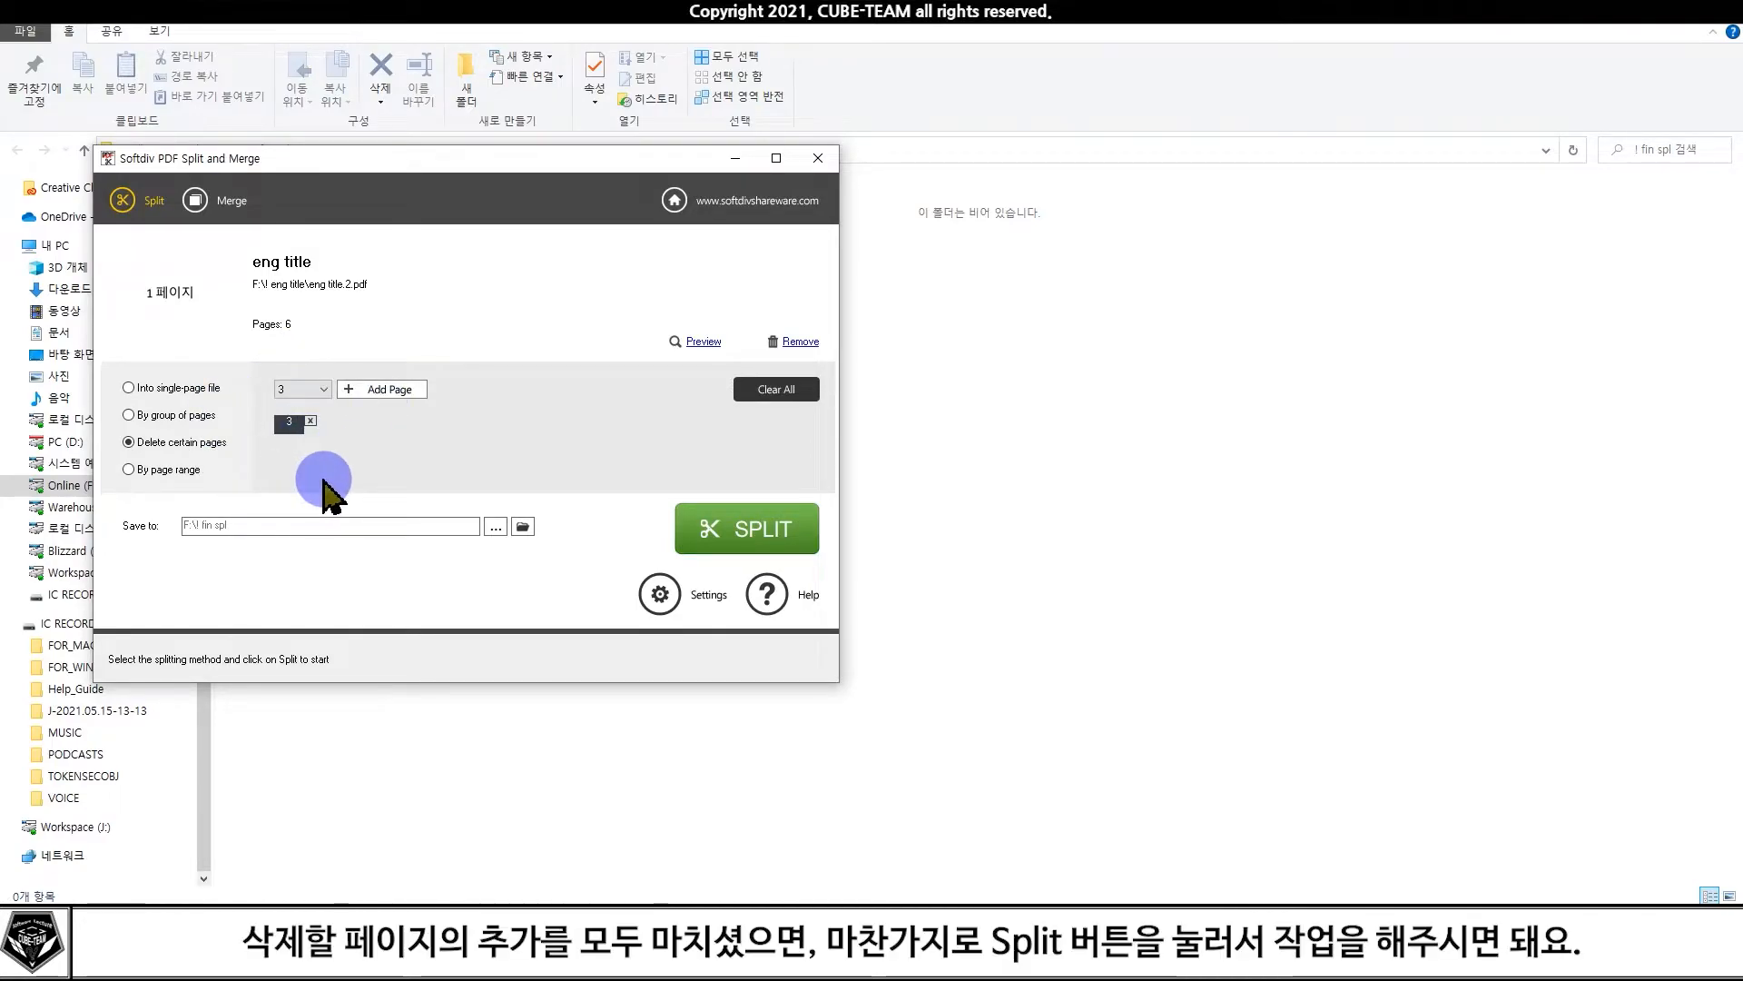
click(765, 545)
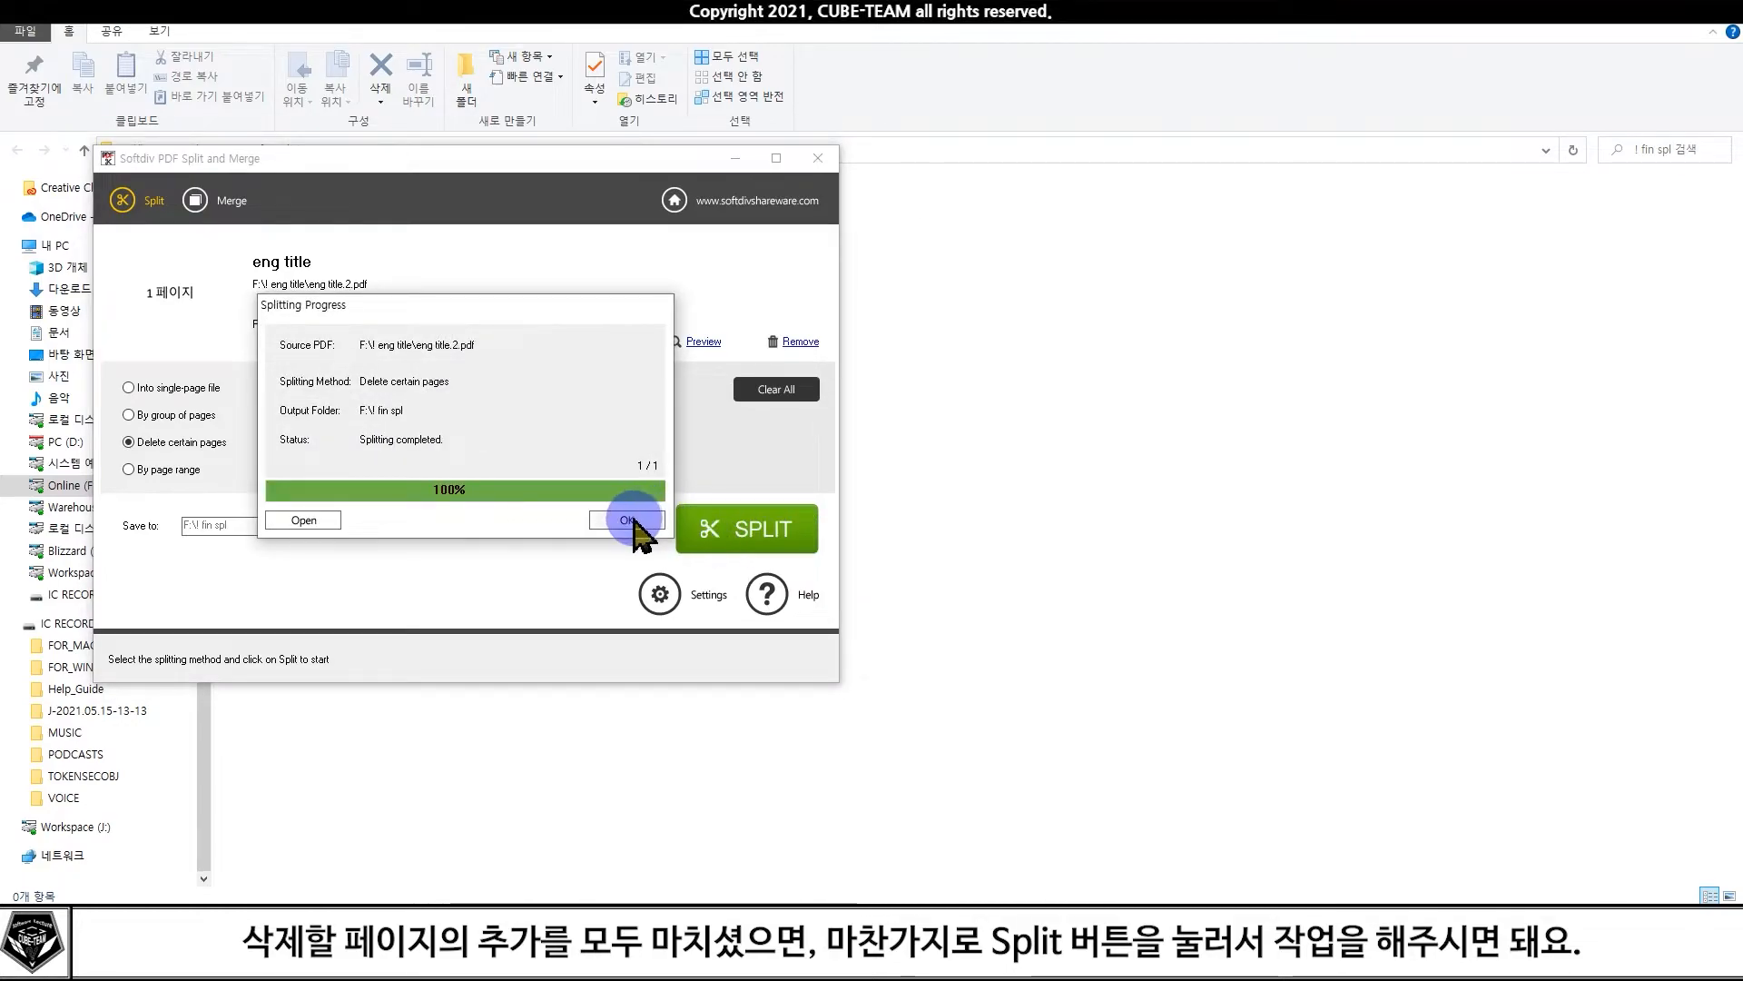
click(628, 520)
Open the resulting eng title.pdf from the output folder, check the pages around the deleted page 3, and close it
click(1021, 413)
double_click(329, 208)
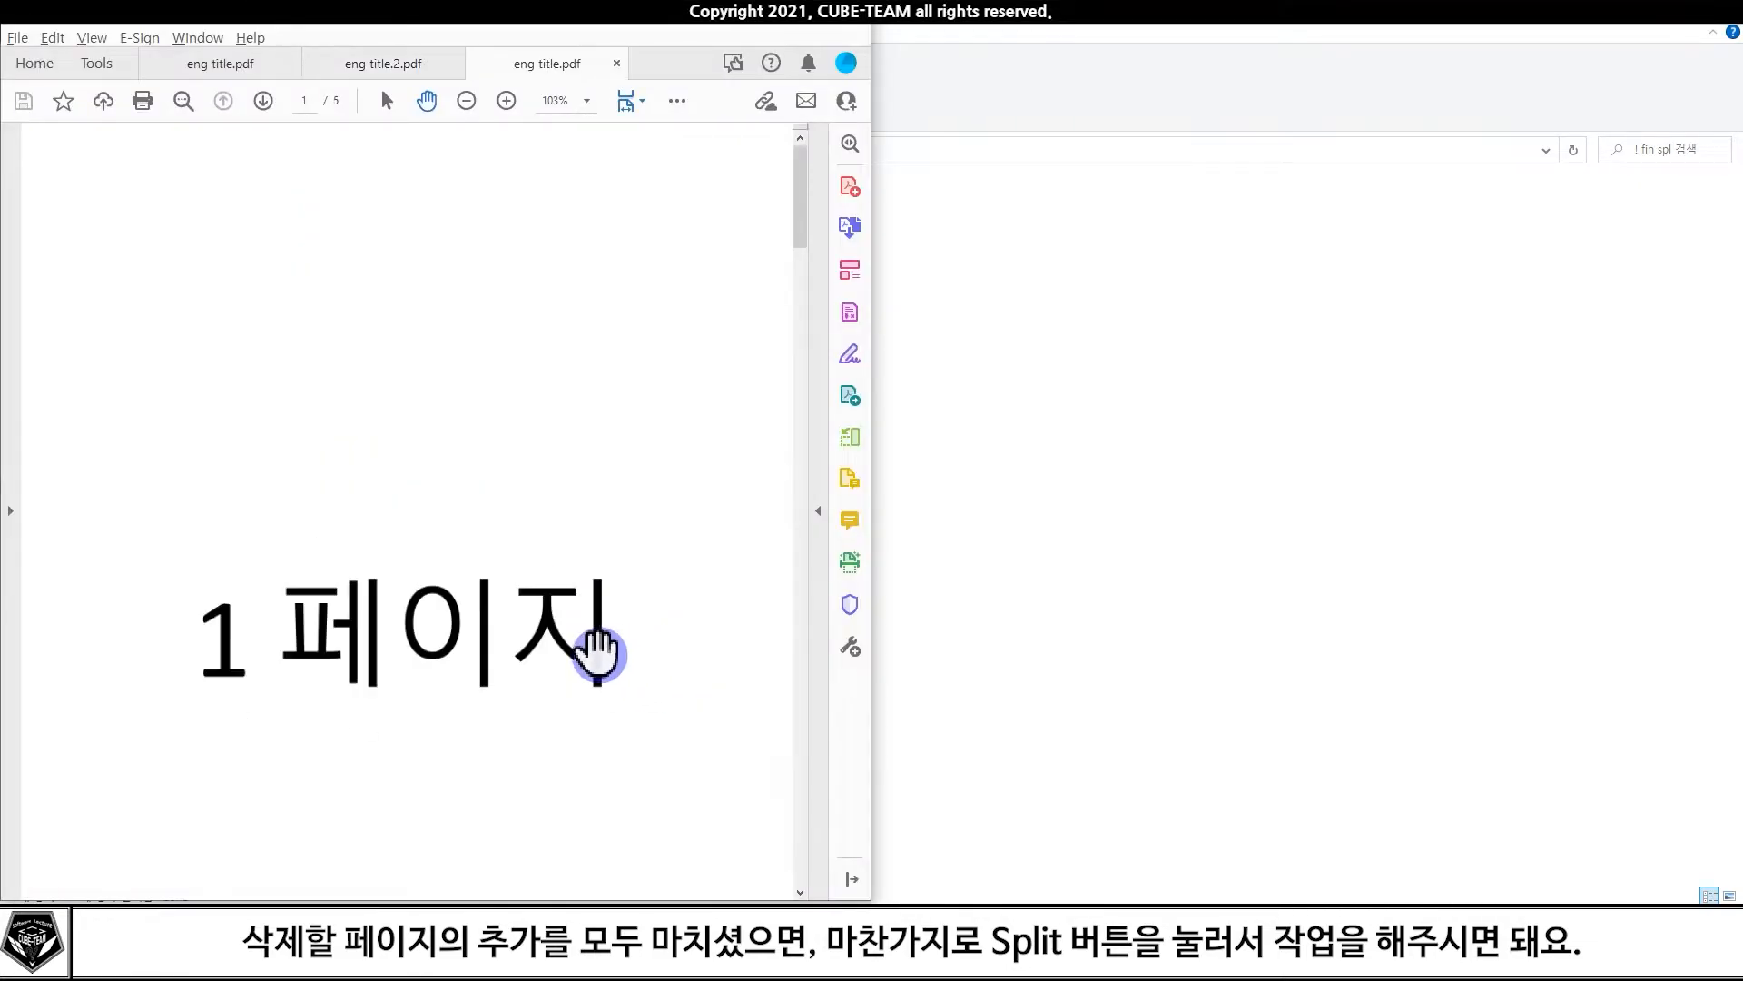
scroll(594, 650, down, 10)
scroll(550, 631, down, 10)
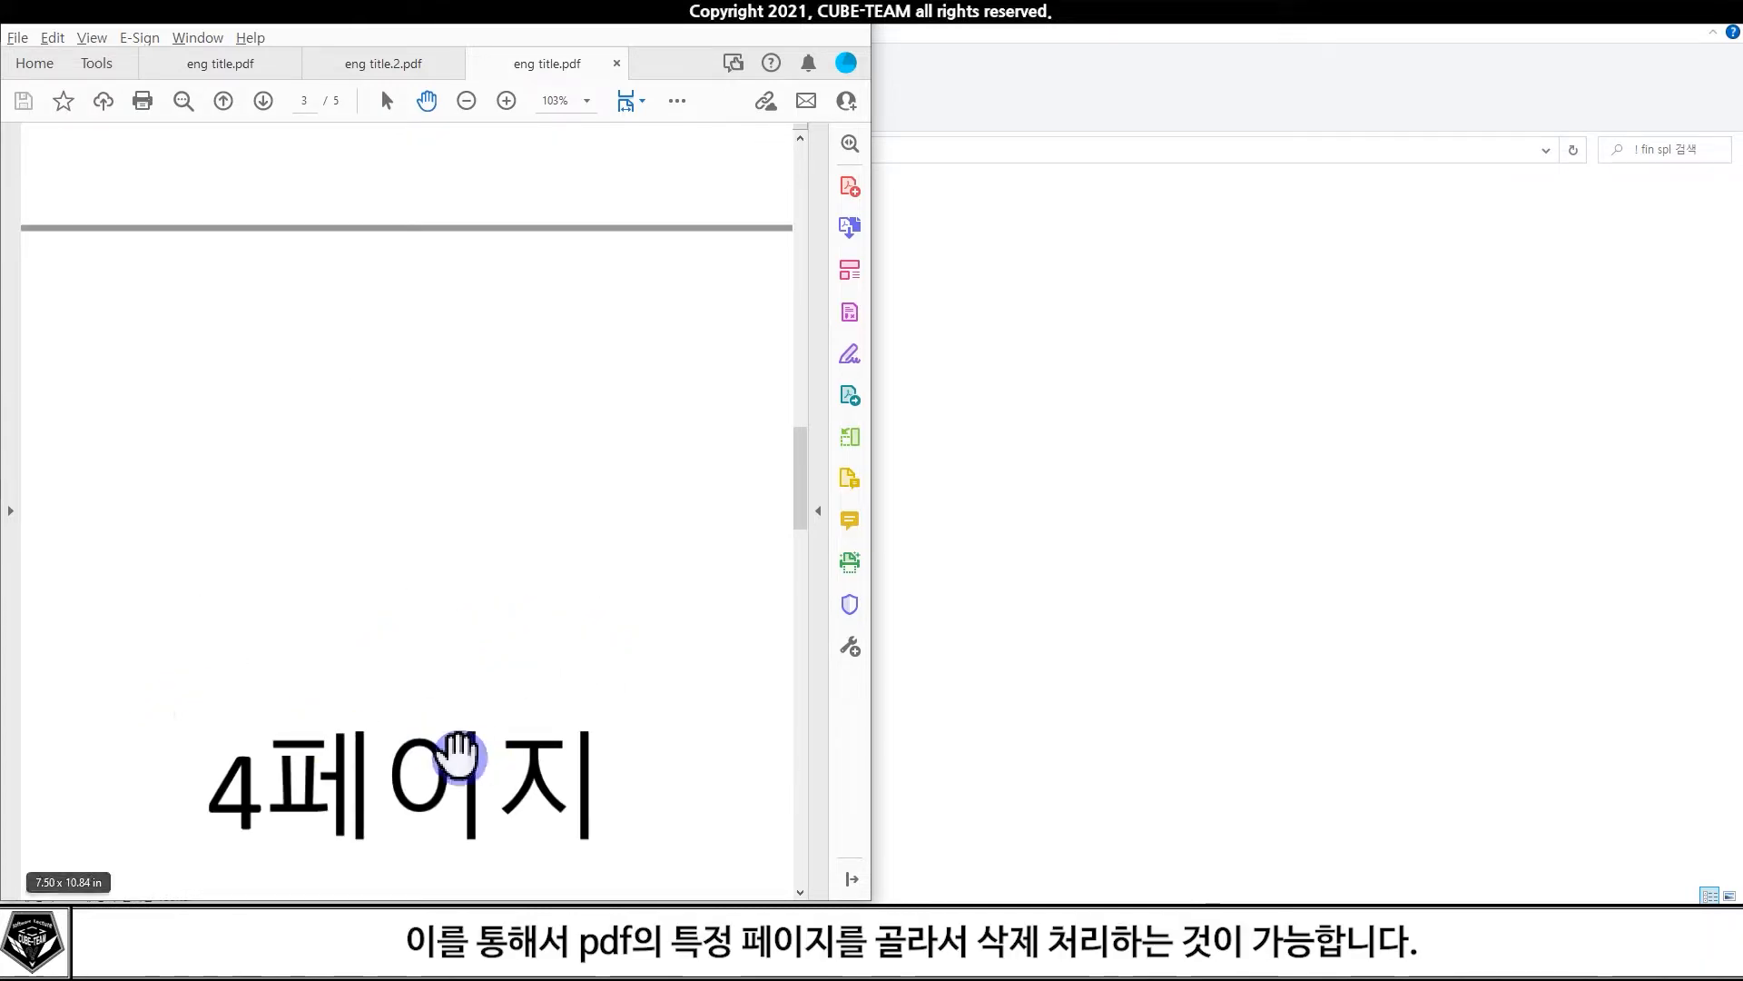
scroll(459, 748, up, 5)
click(414, 705)
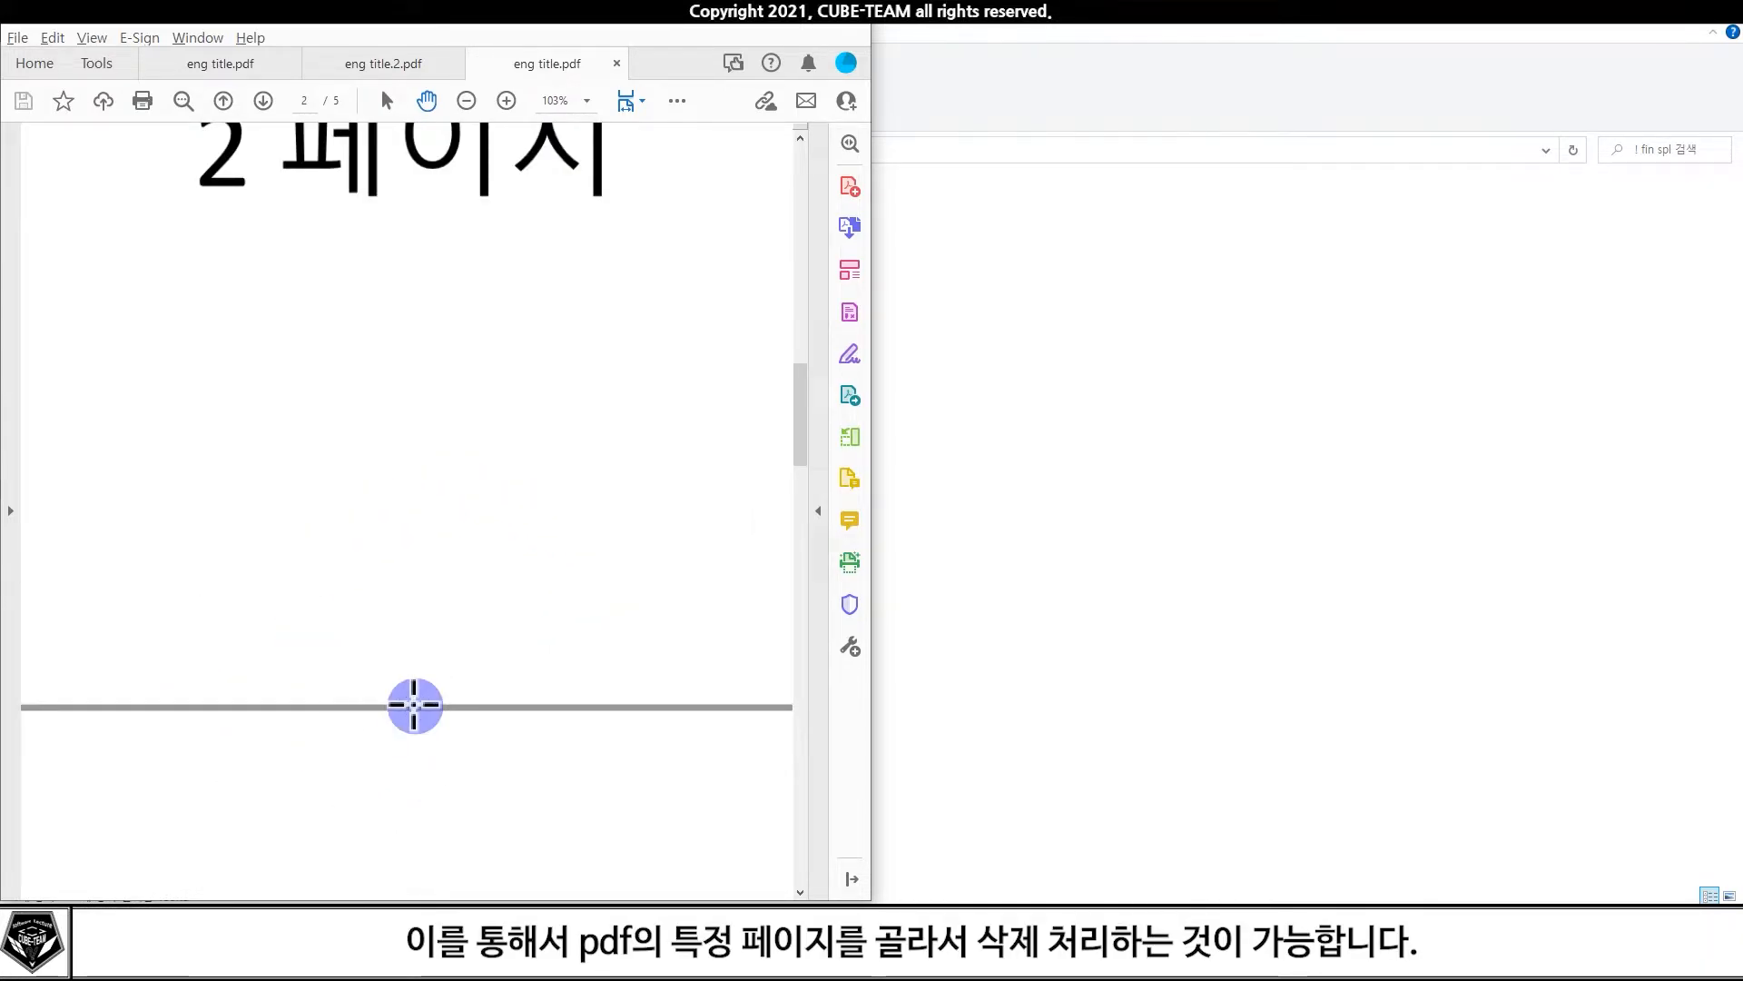
scroll(514, 296, down, 4)
click(581, 181)
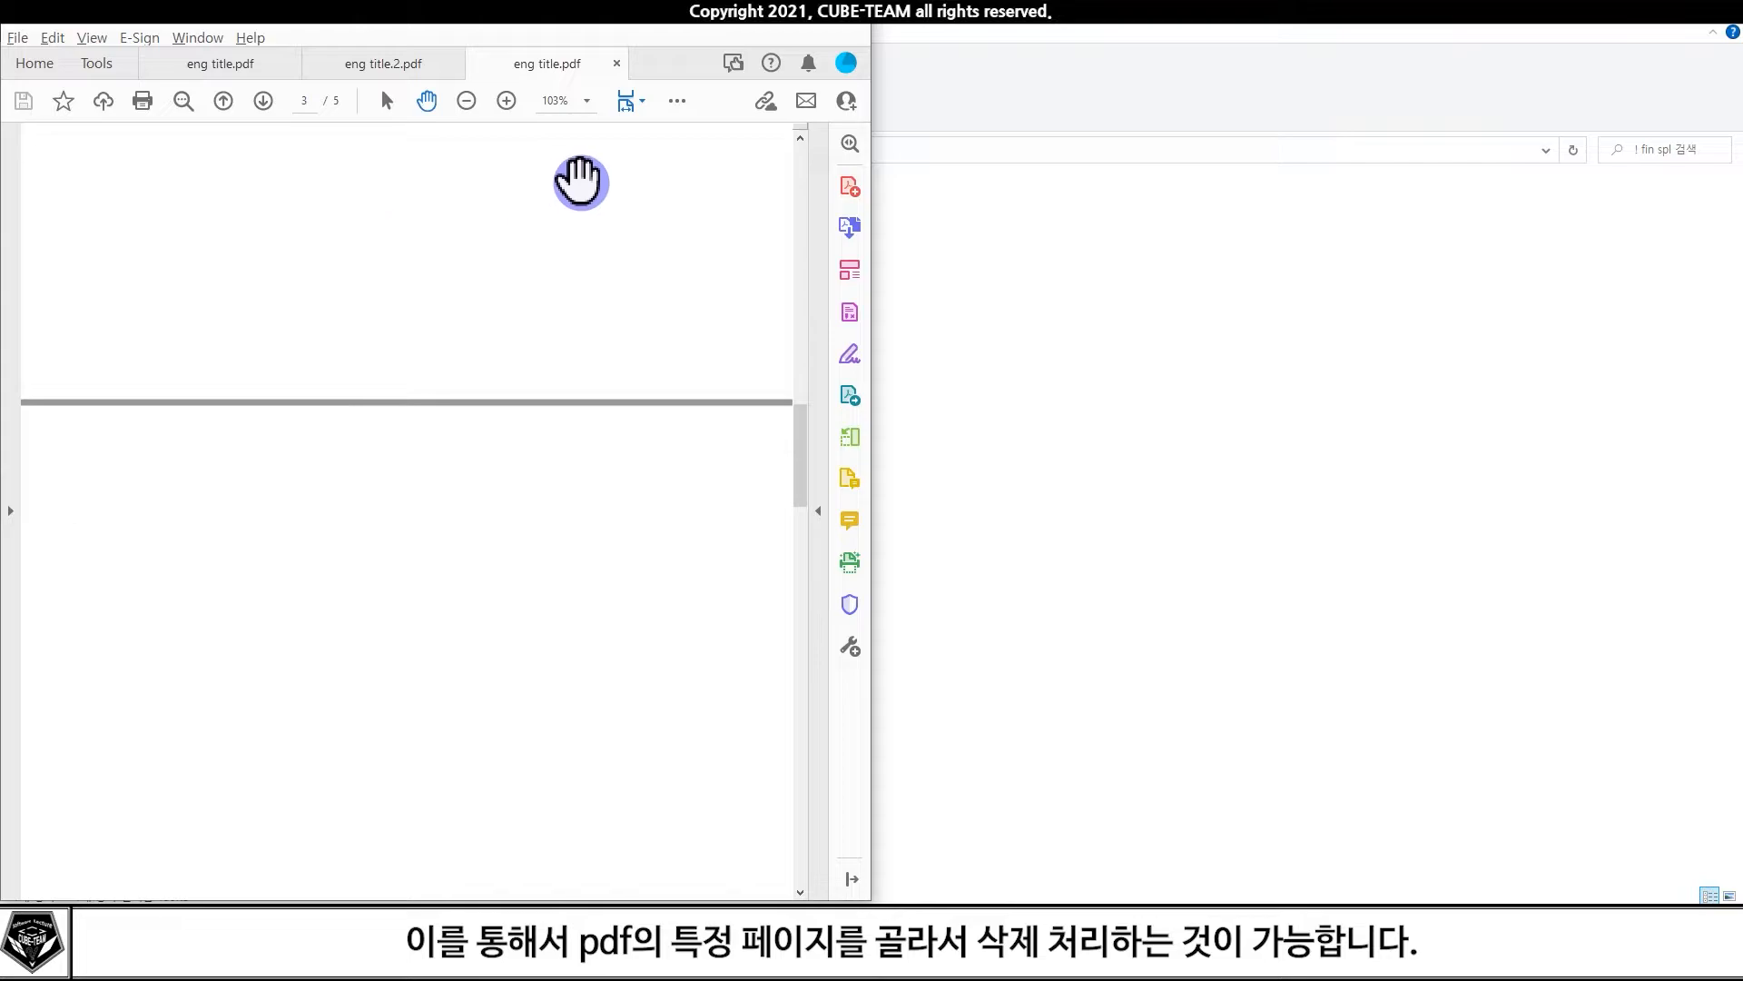
click(617, 63)
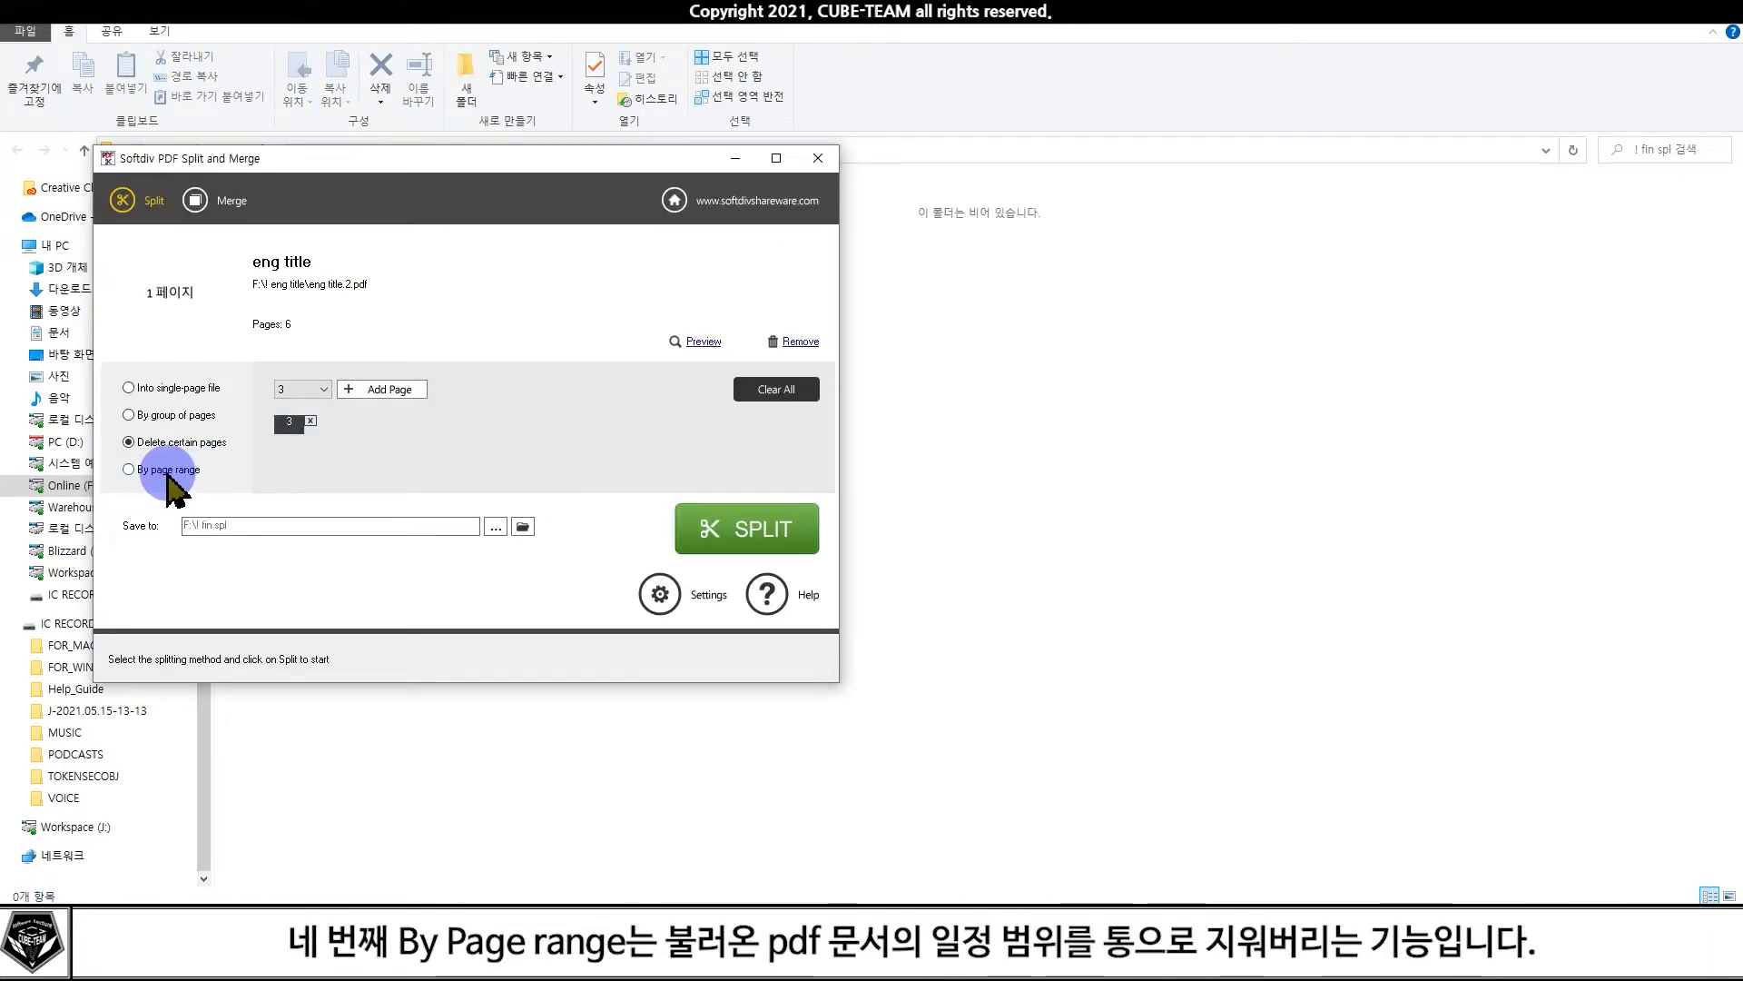
Split the PDF by page range, adding the range from 3 to 5 as the pages to remove
click(168, 474)
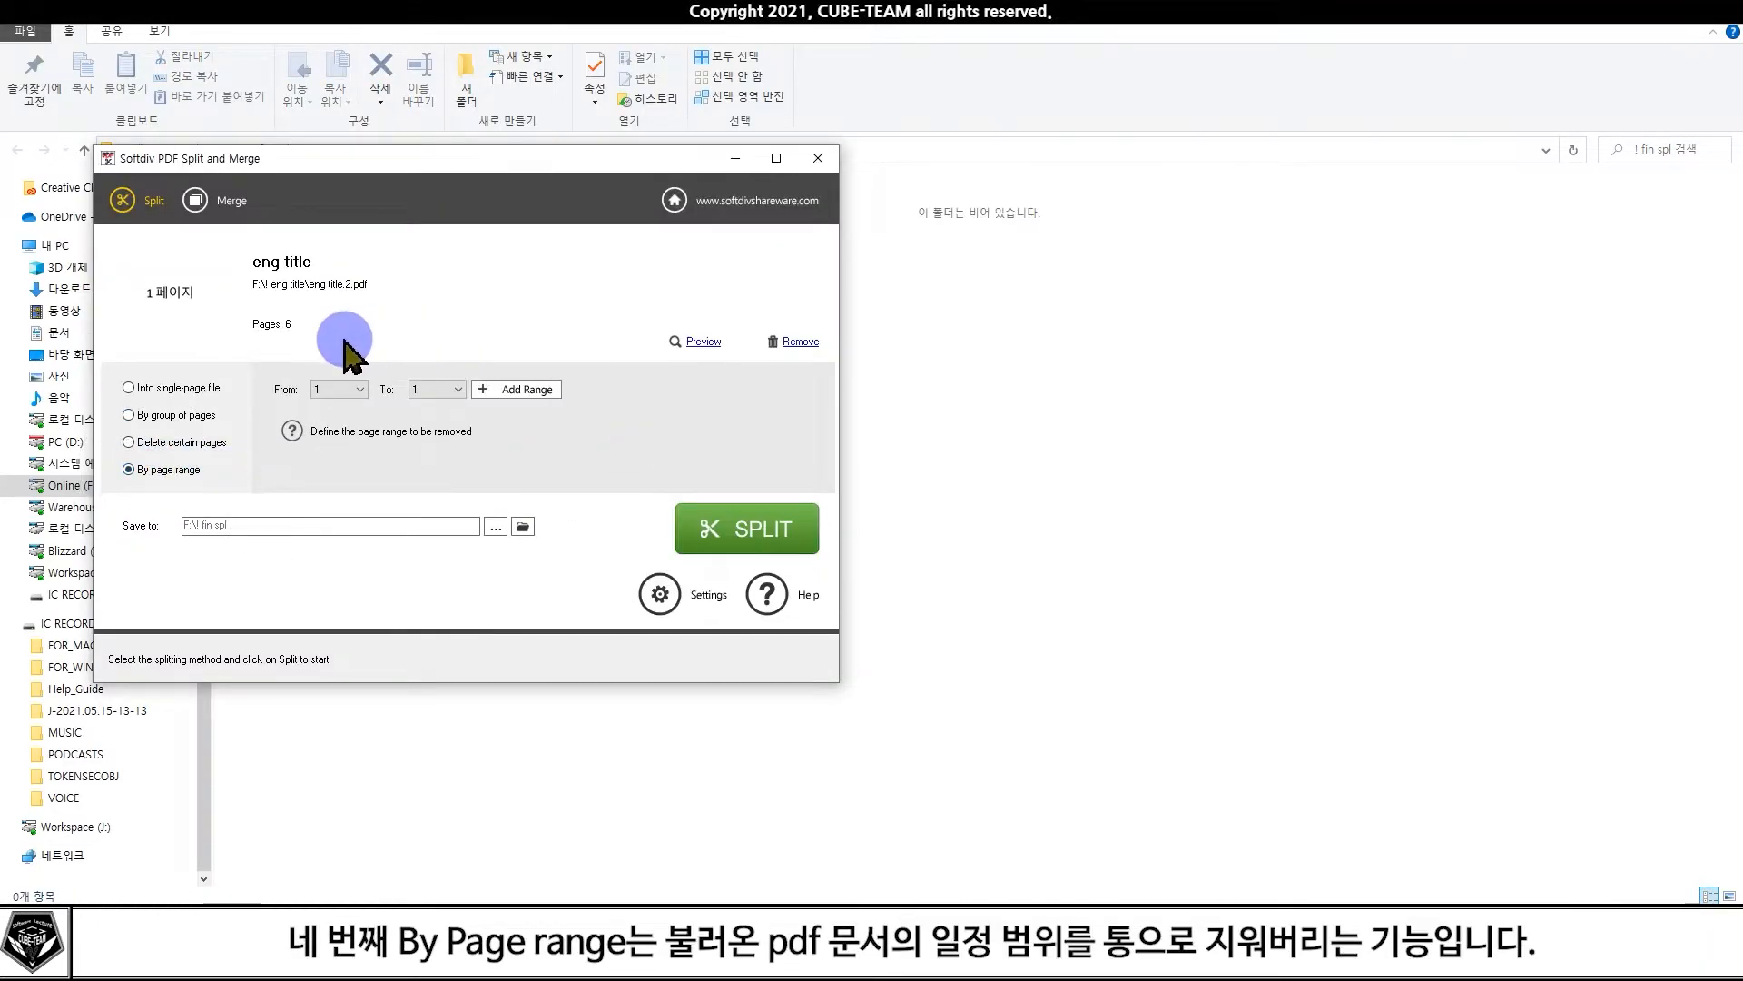
click(317, 274)
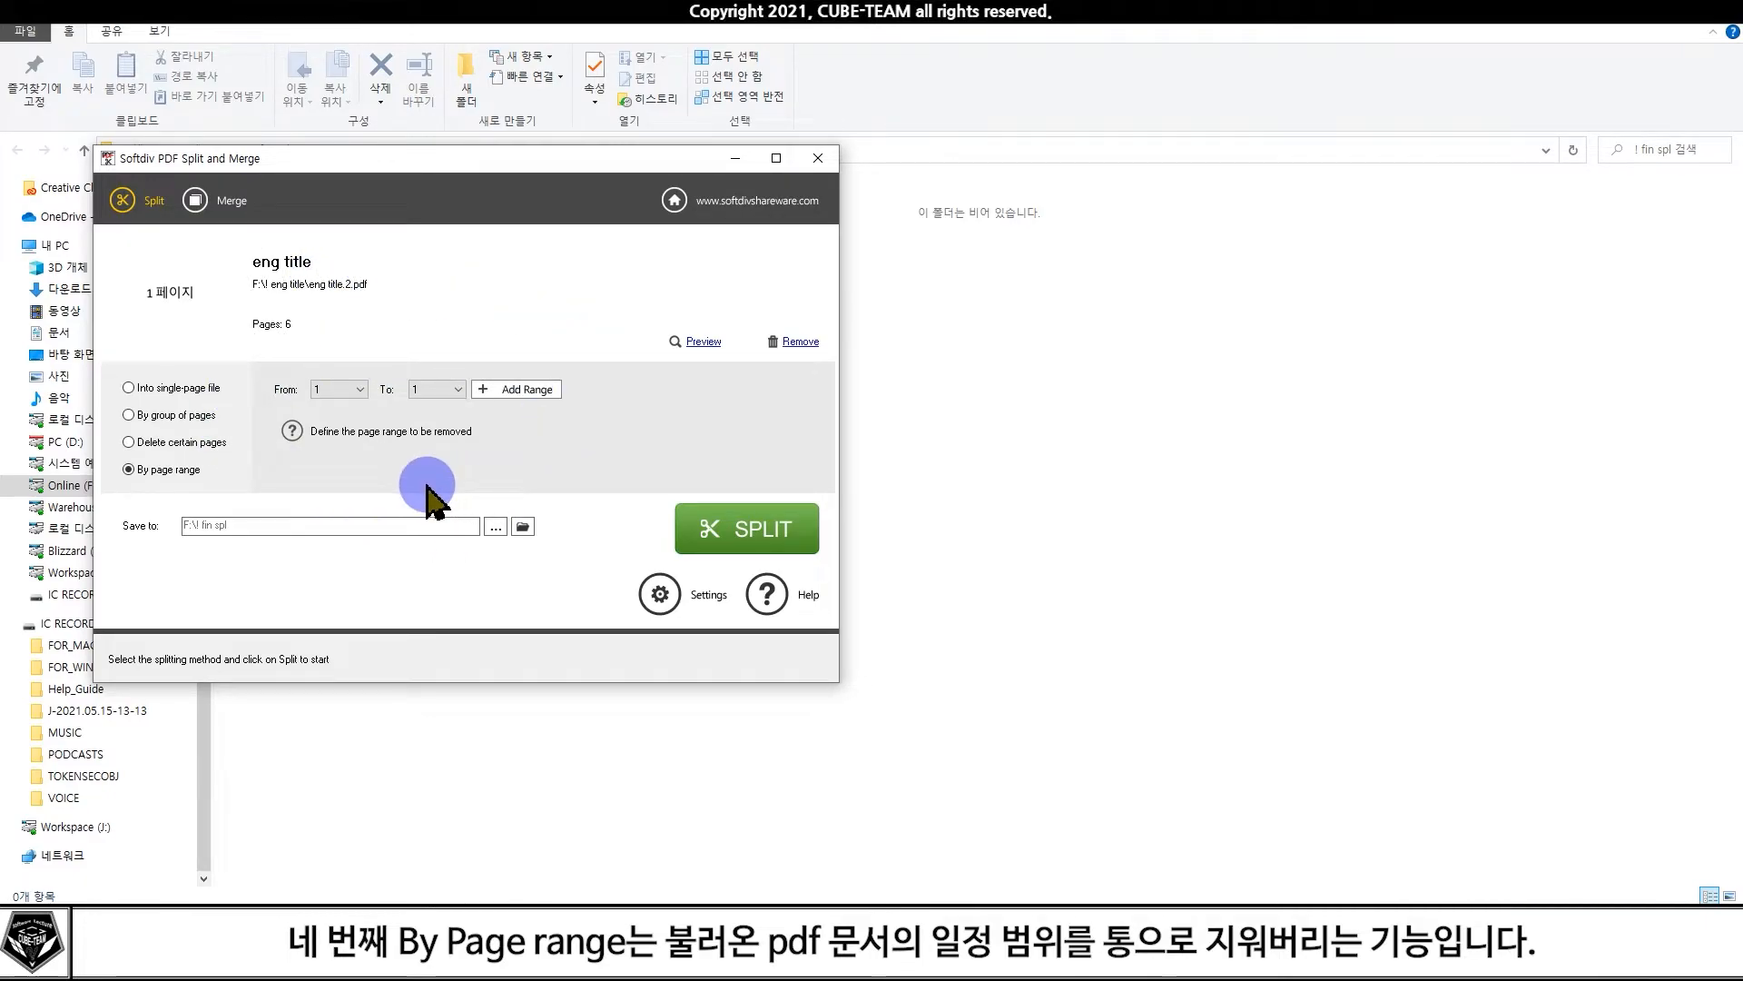
click(340, 388)
click(349, 429)
click(436, 389)
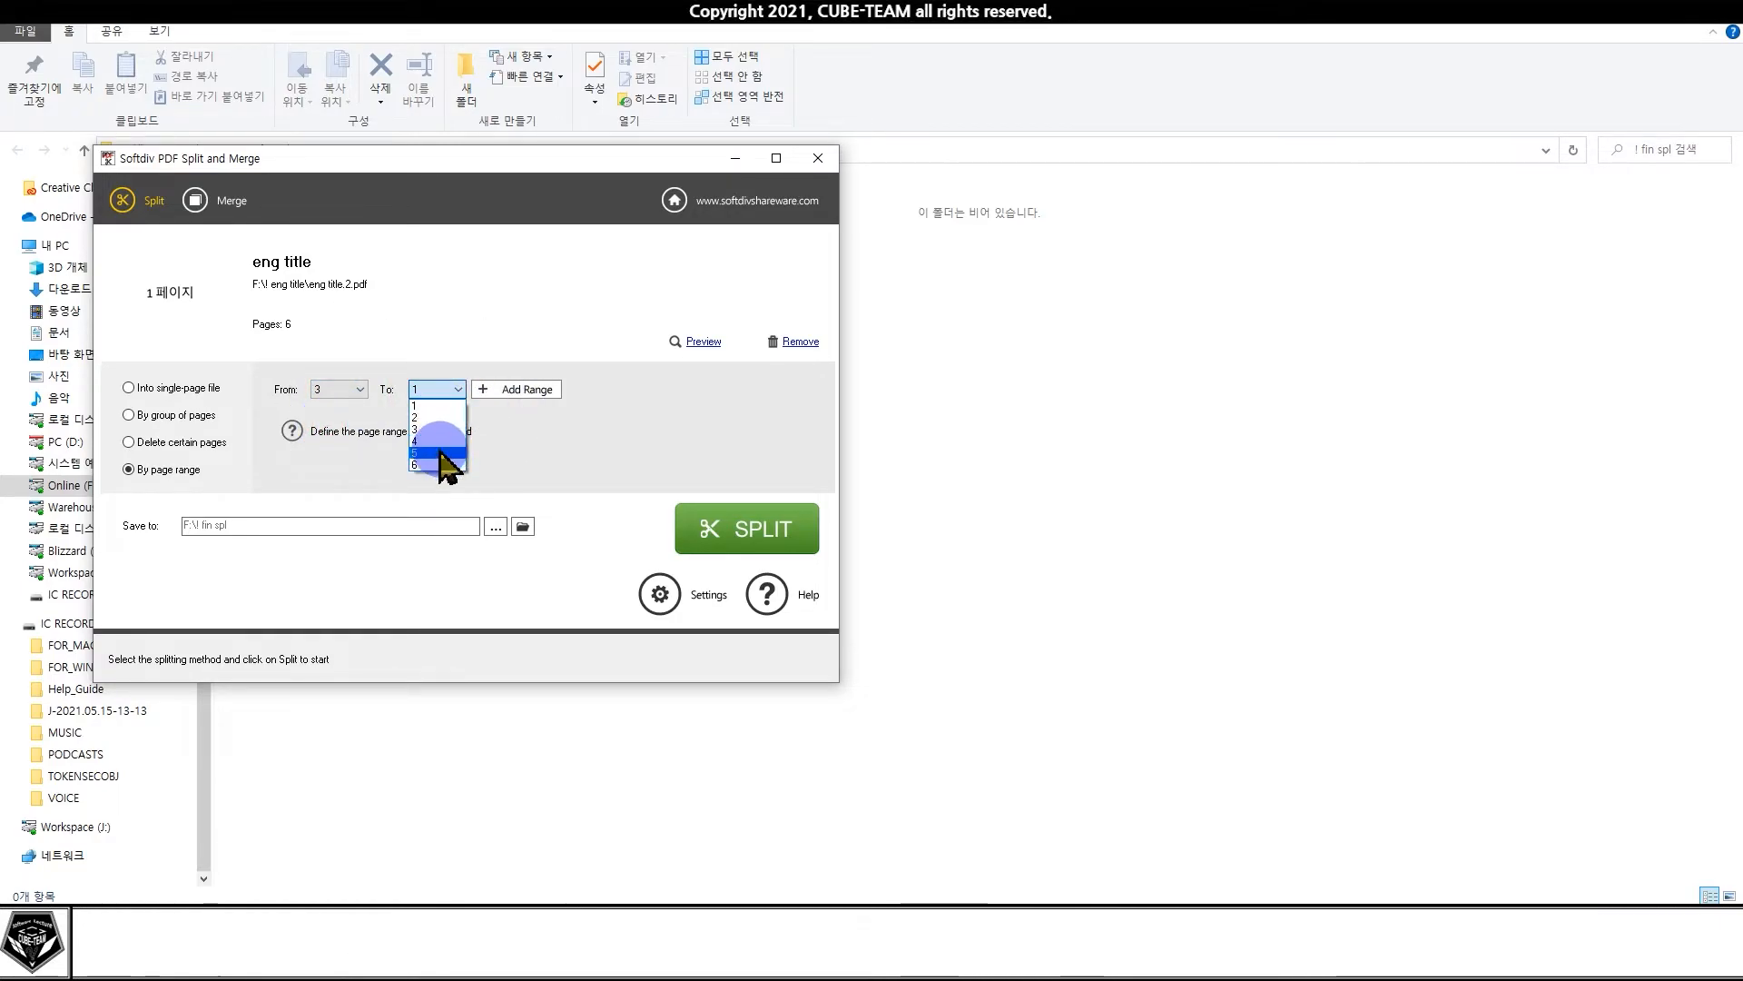
click(446, 453)
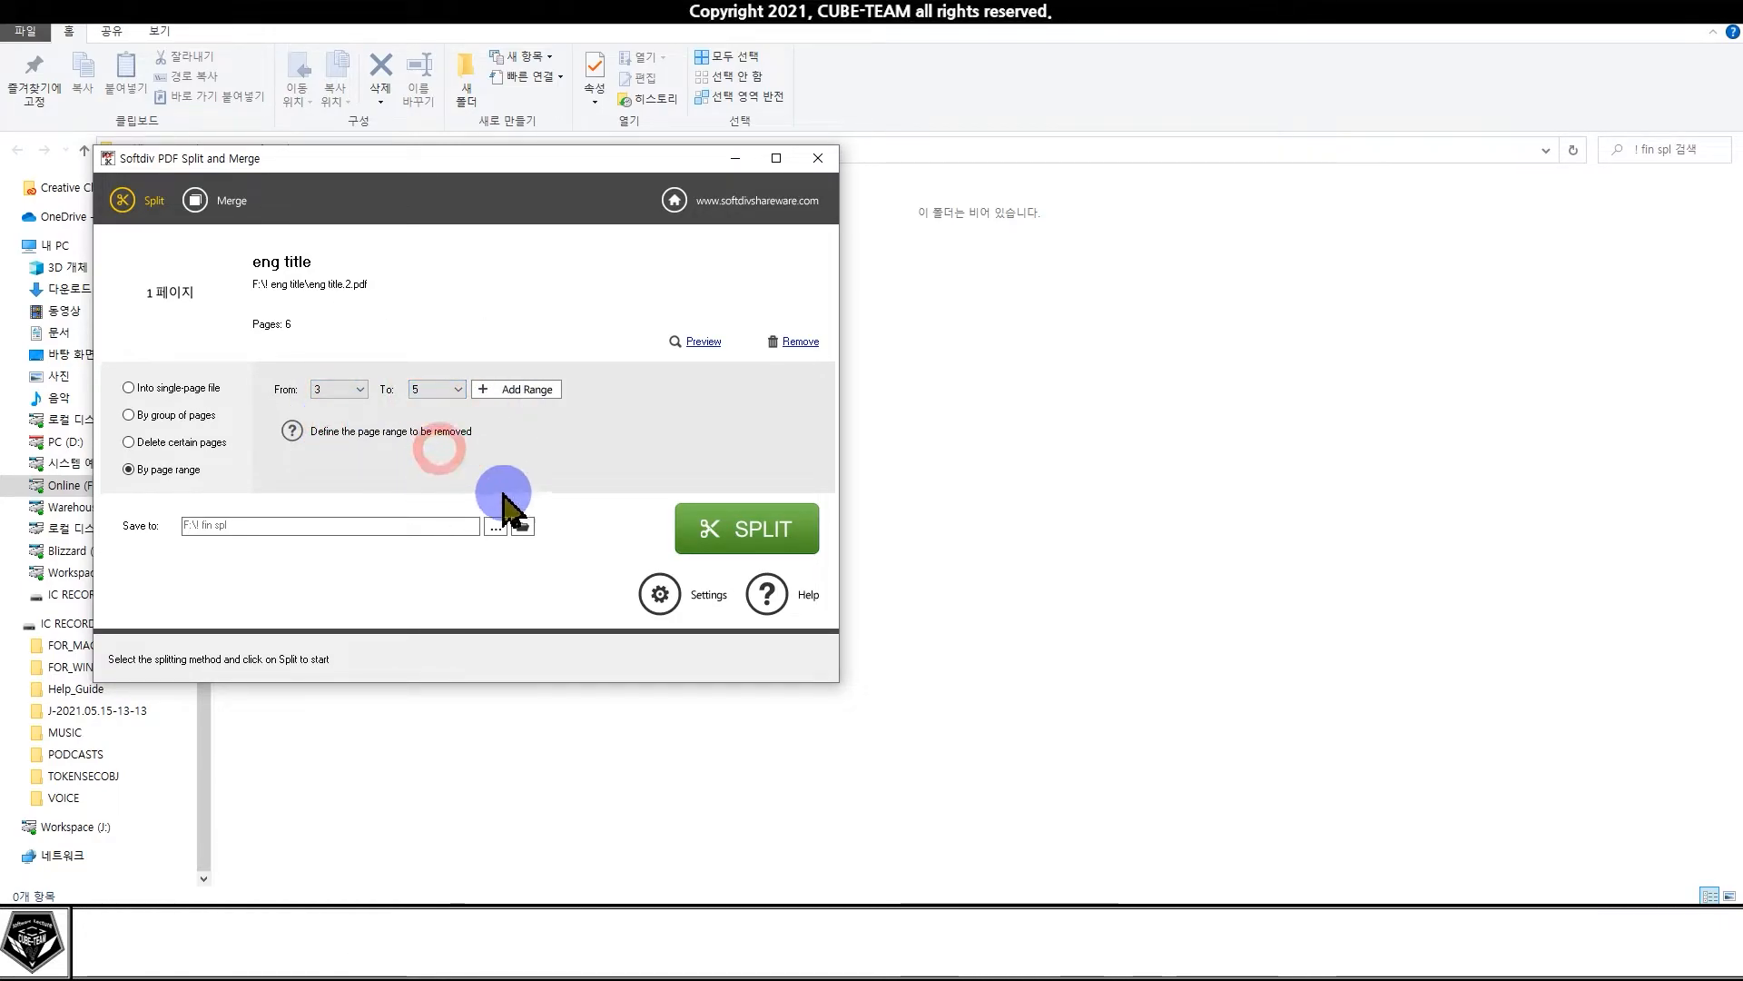
click(537, 397)
click(731, 531)
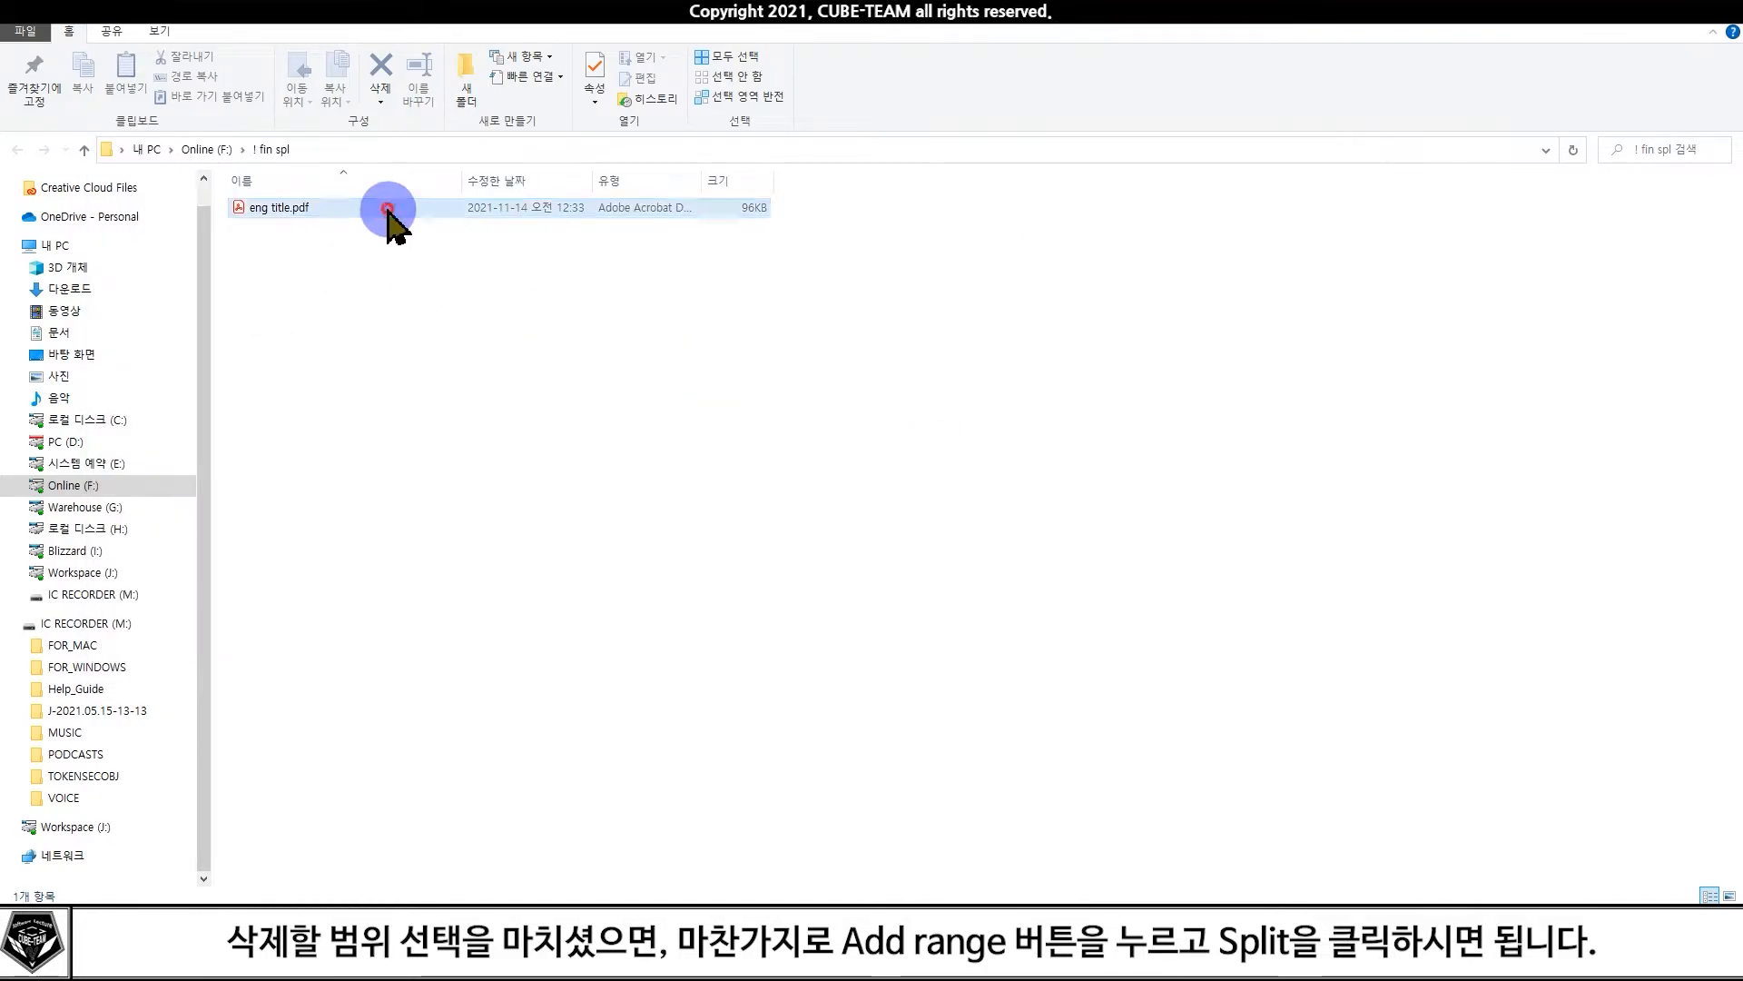
Open the eng title.pdf produced by the page-range split, look through its pages, and close it
double_click(389, 214)
scroll(778, 369, down, 5)
drag(790, 732, 763, 612)
click(618, 64)
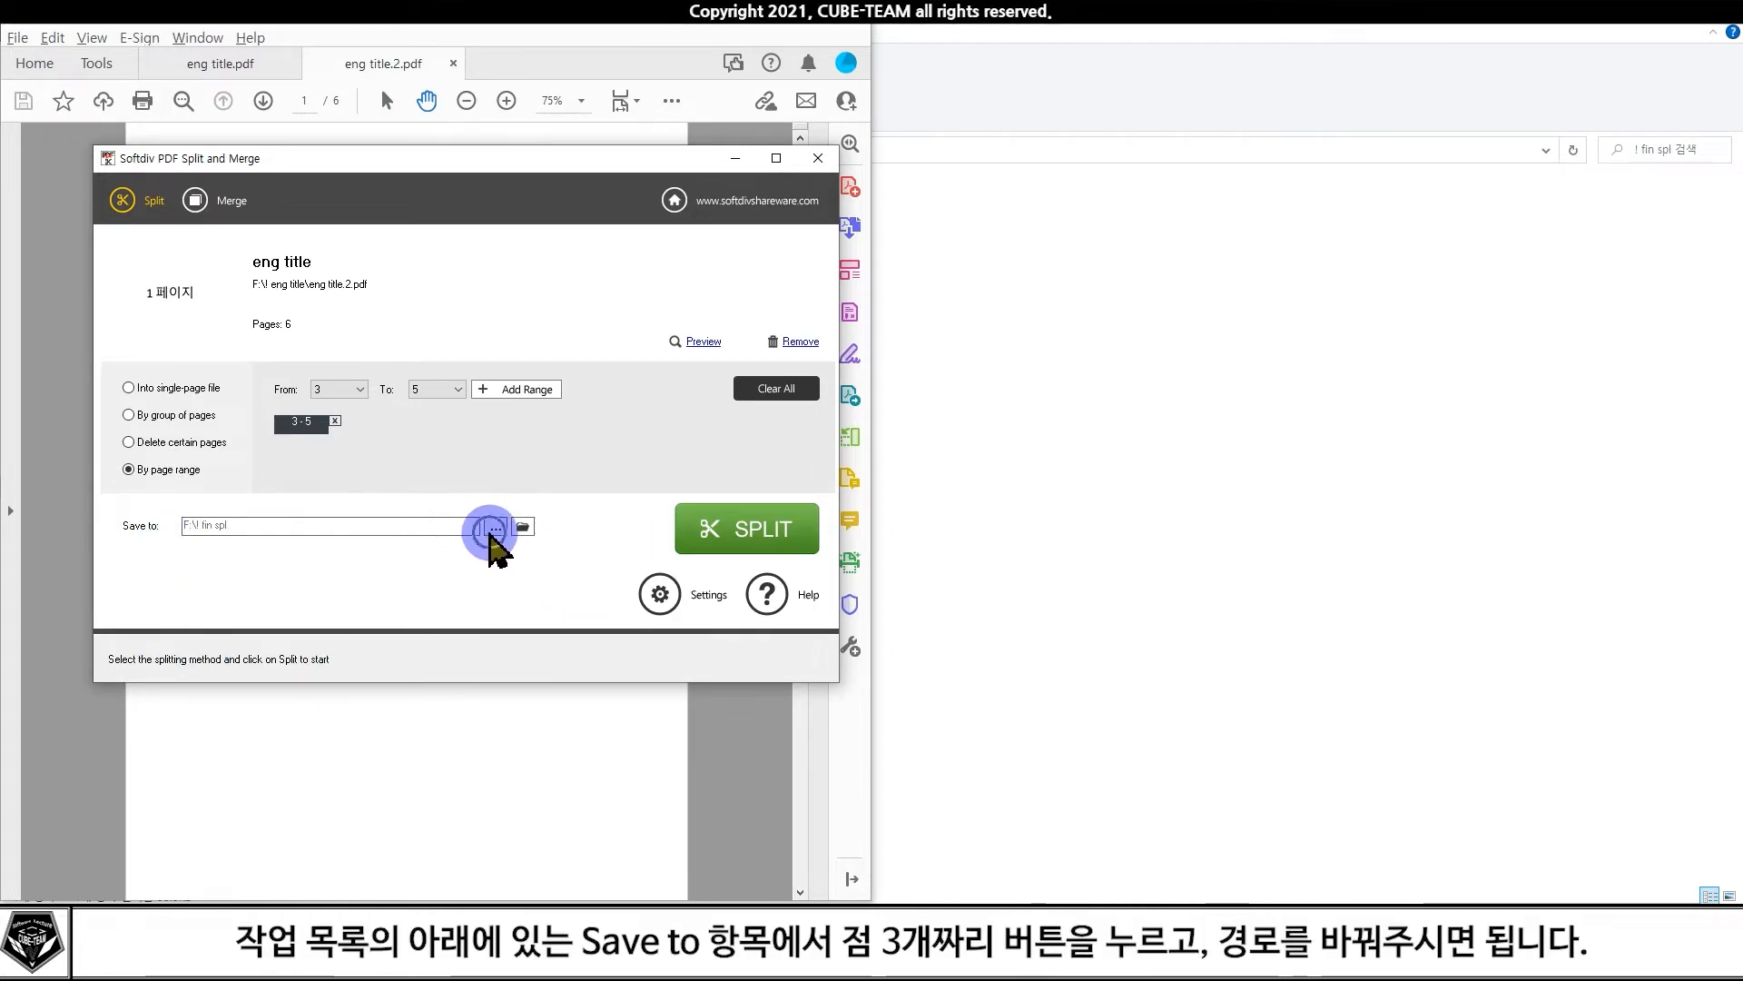
Change the split output folder to "! 한글 제목" on the Online (F:) drive
click(495, 526)
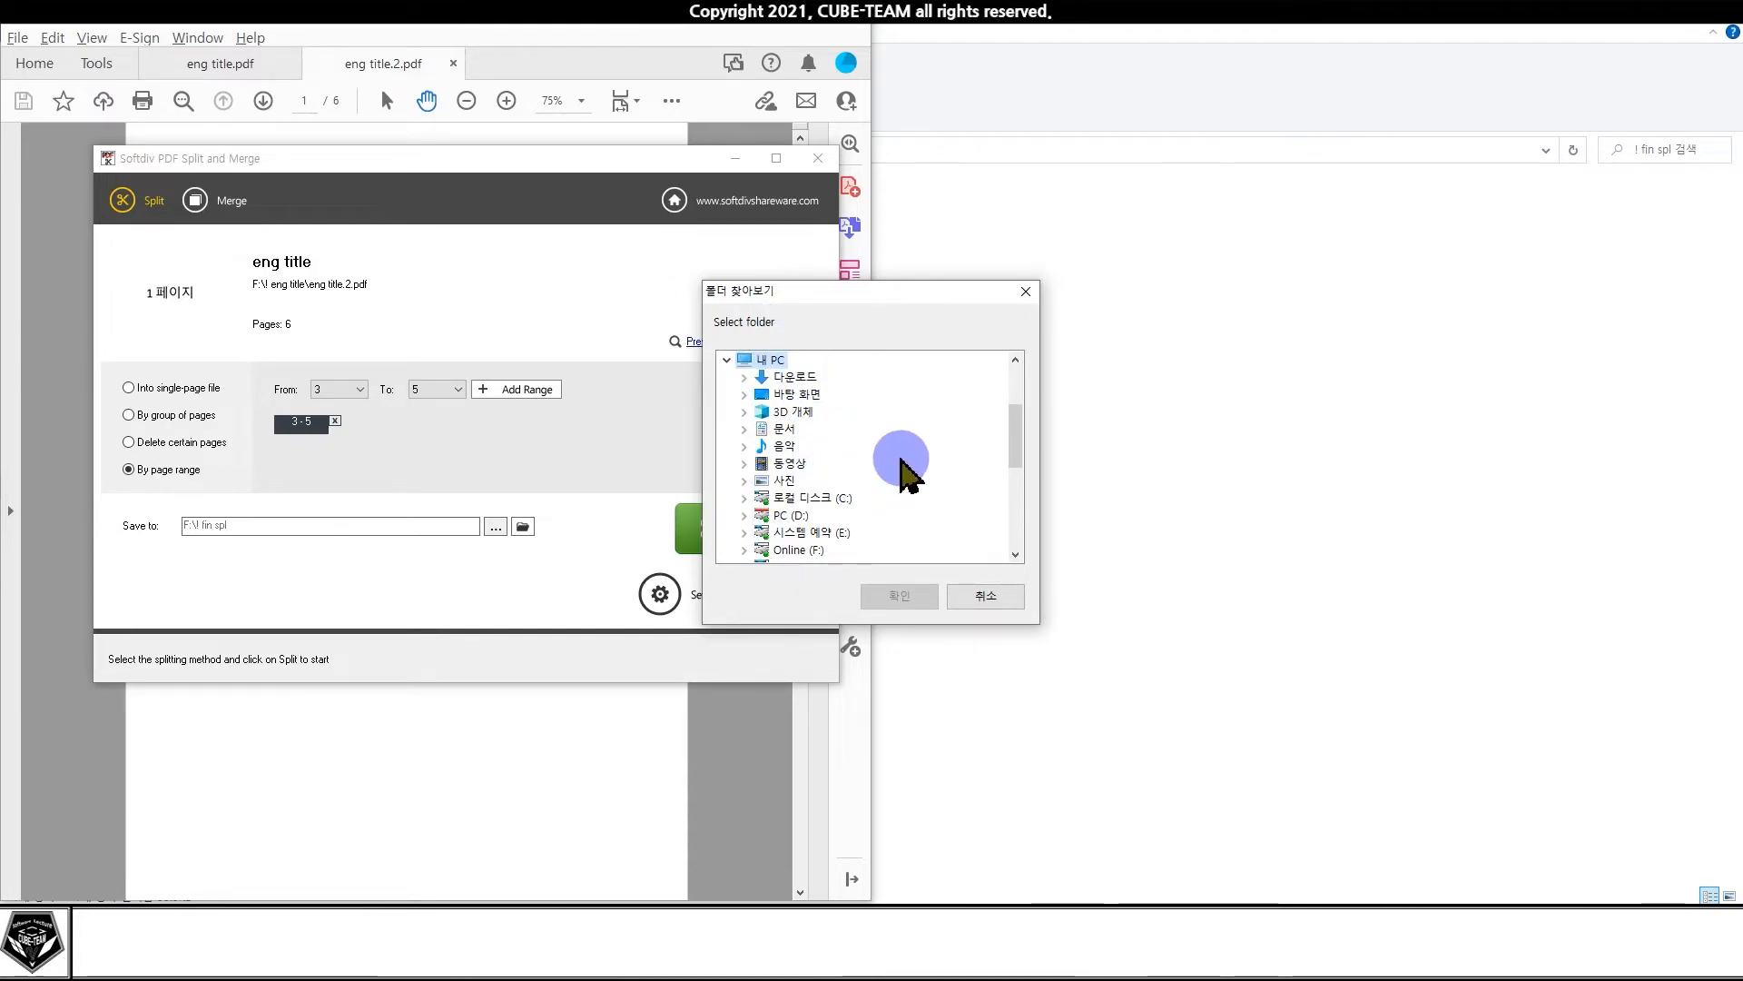
click(795, 550)
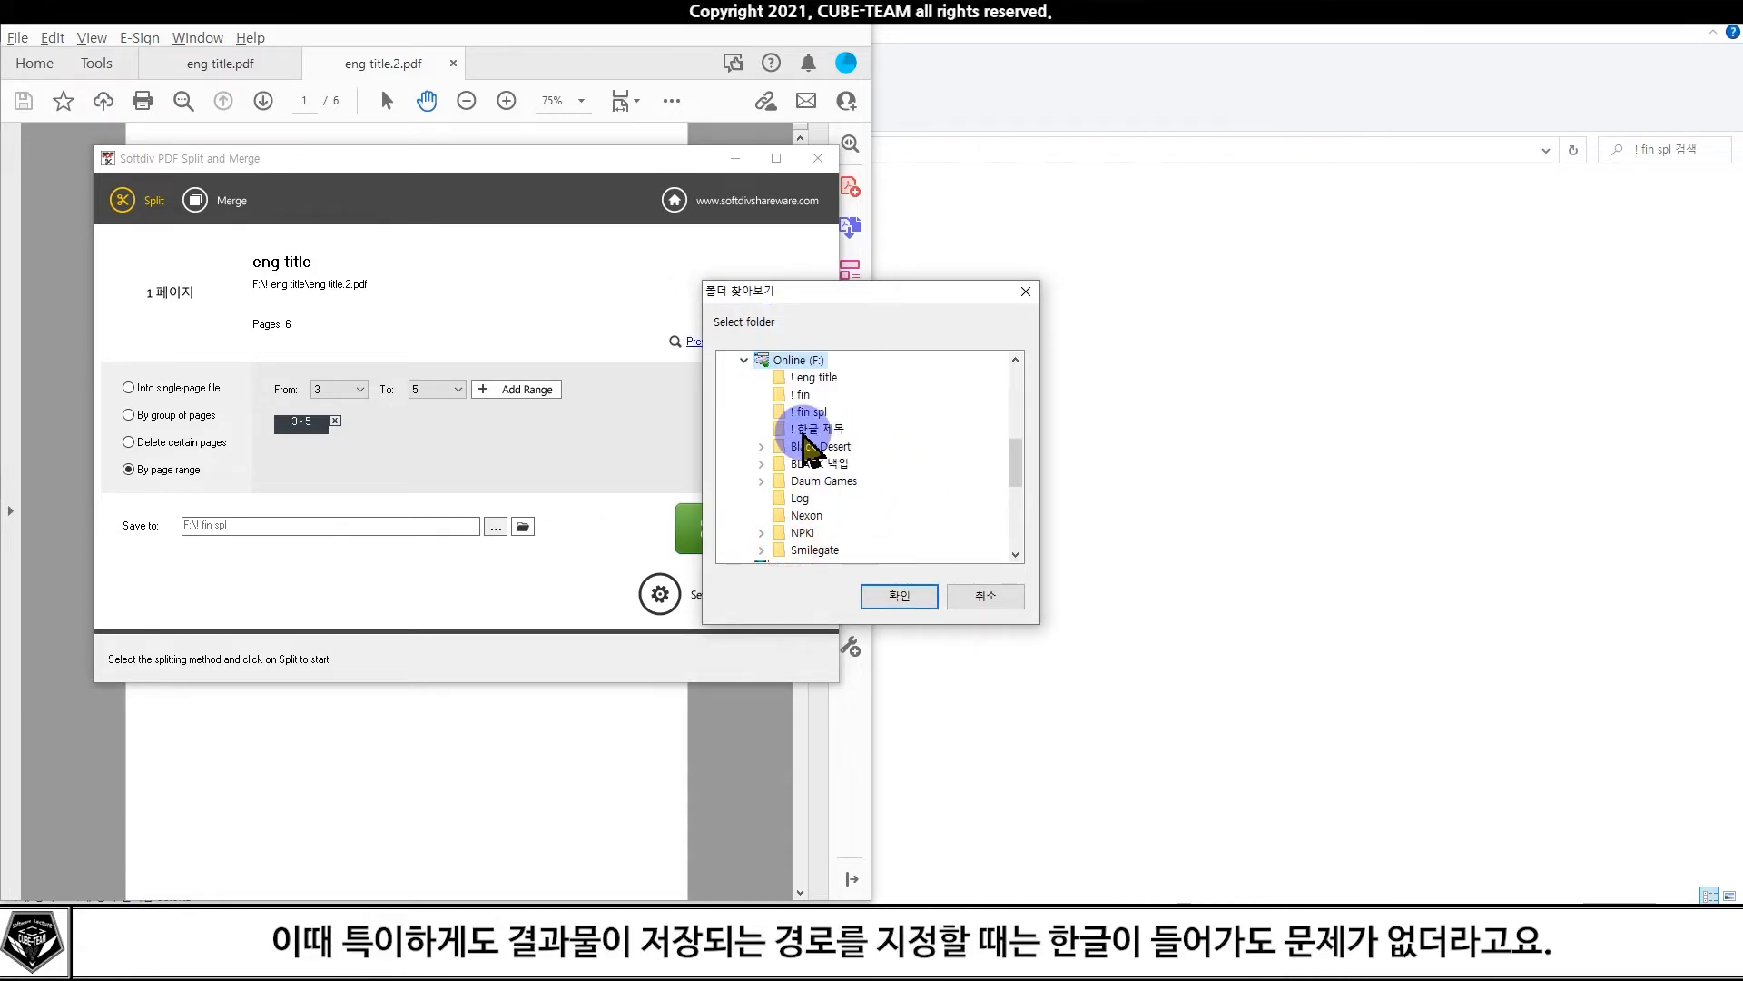
click(803, 428)
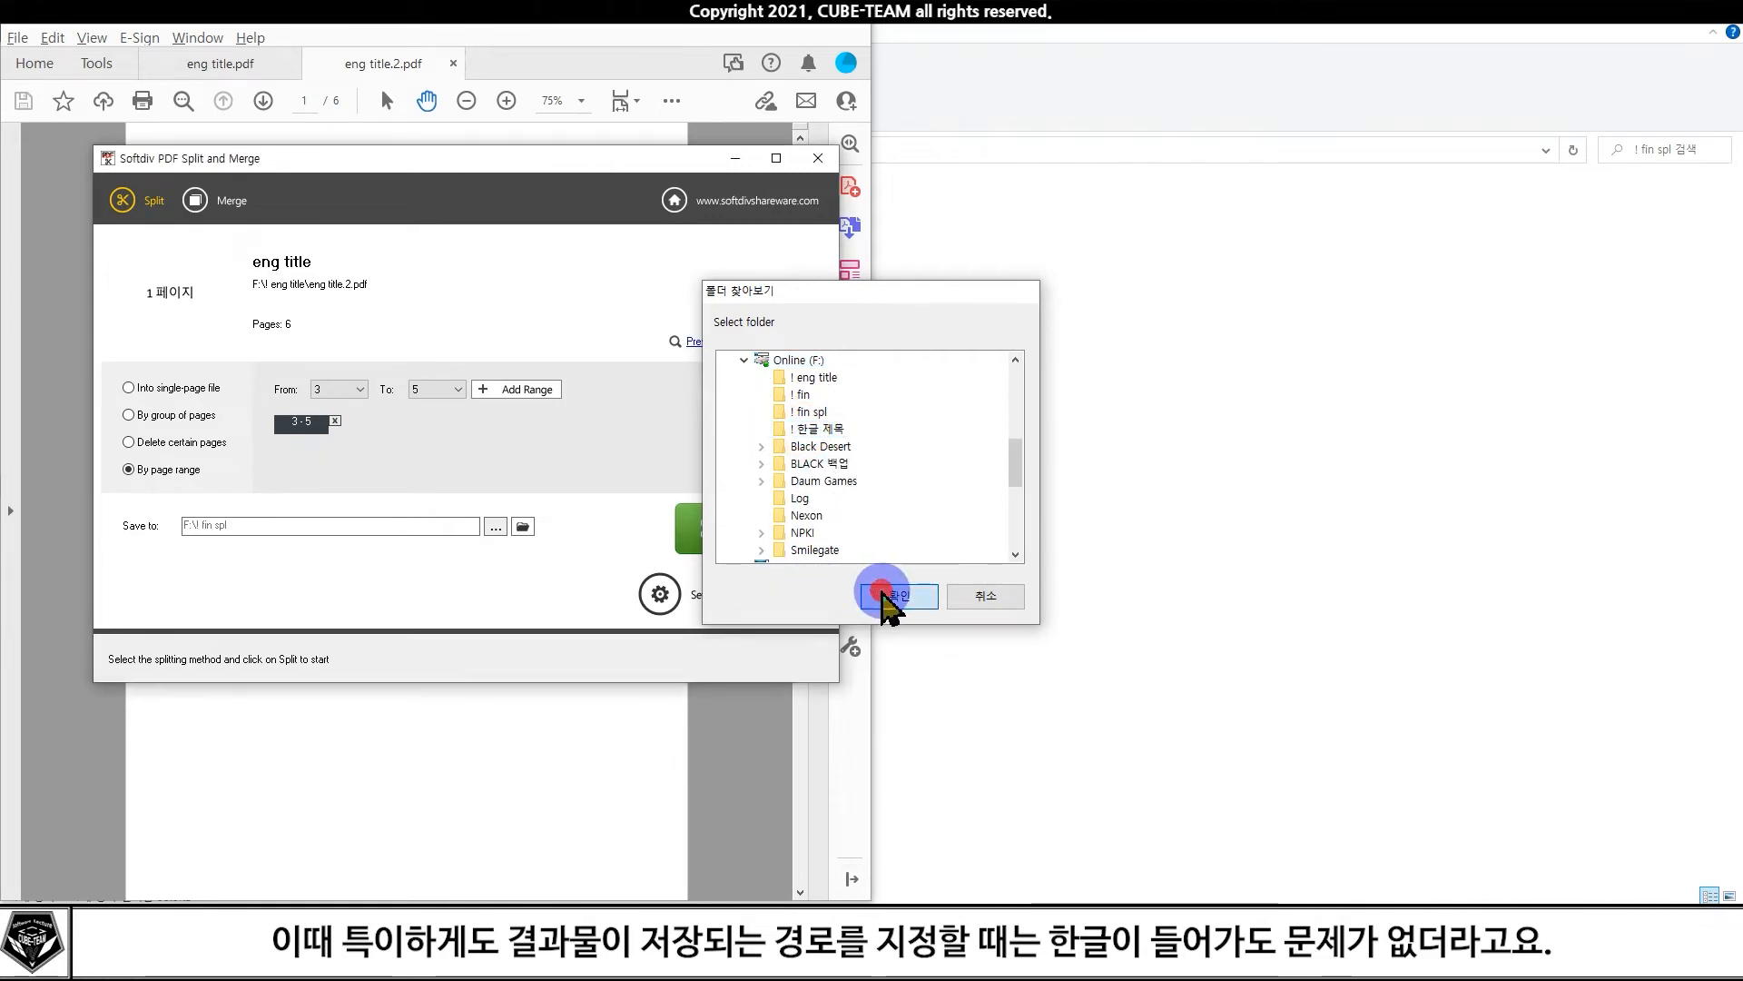
click(888, 595)
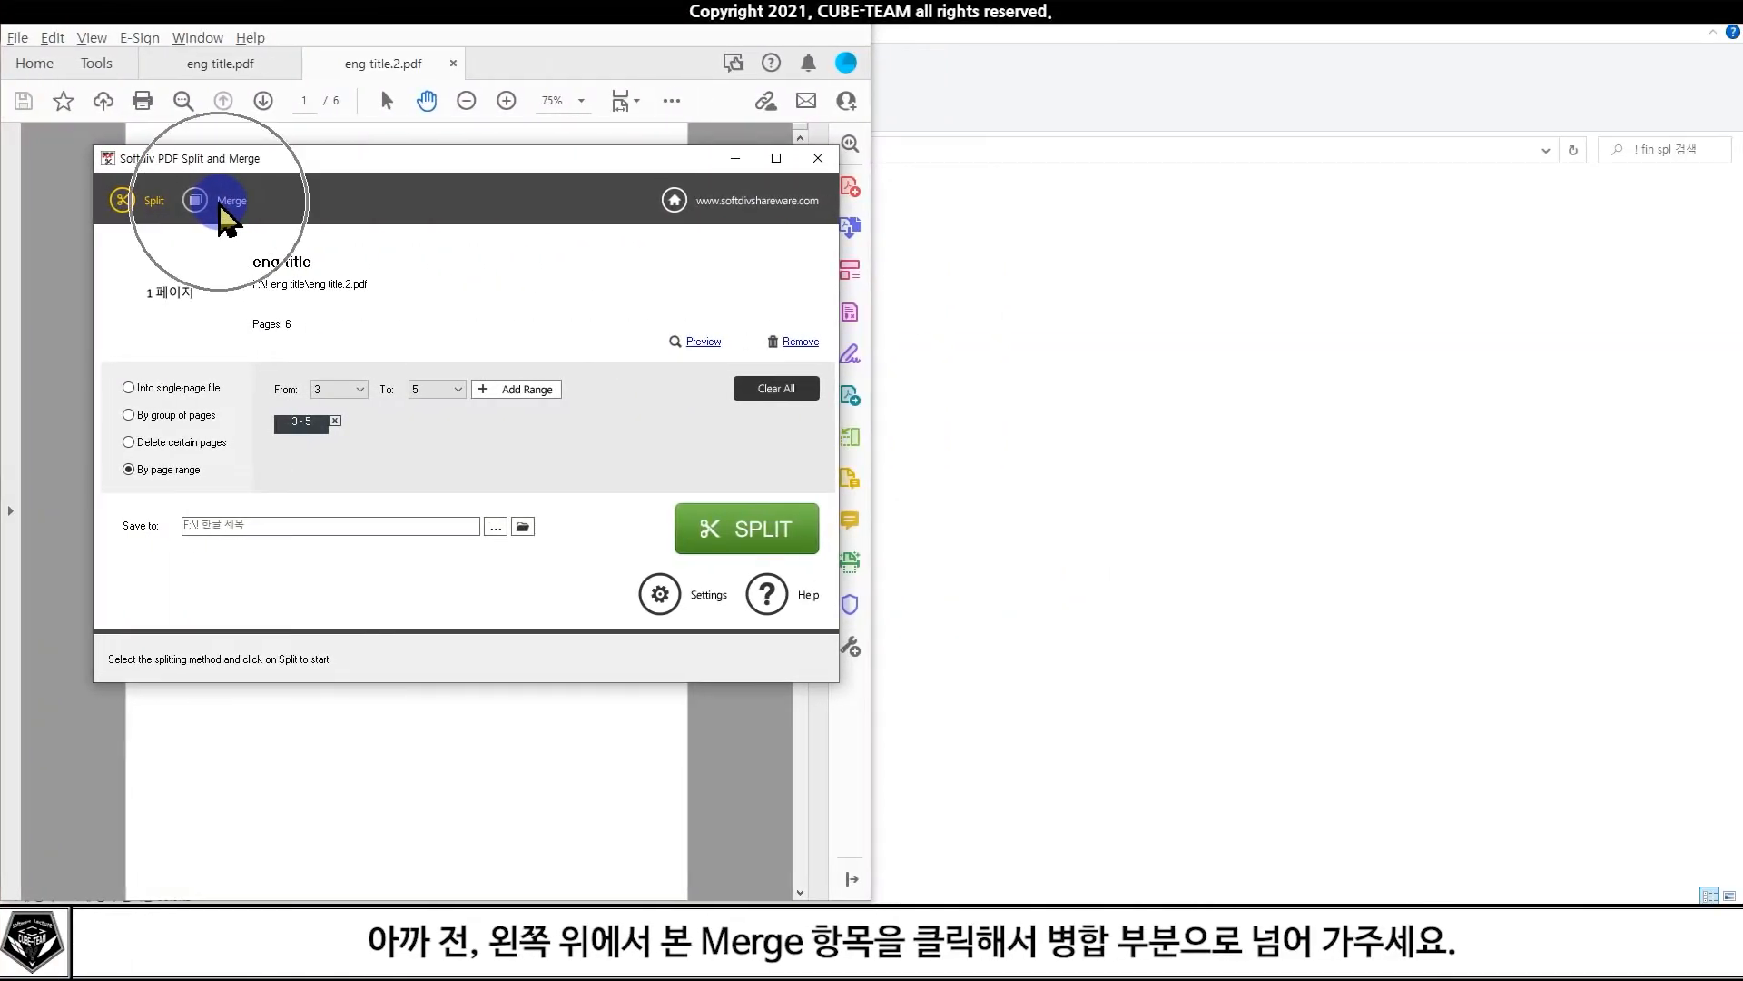
Switch from splitting to the Merge function
click(225, 210)
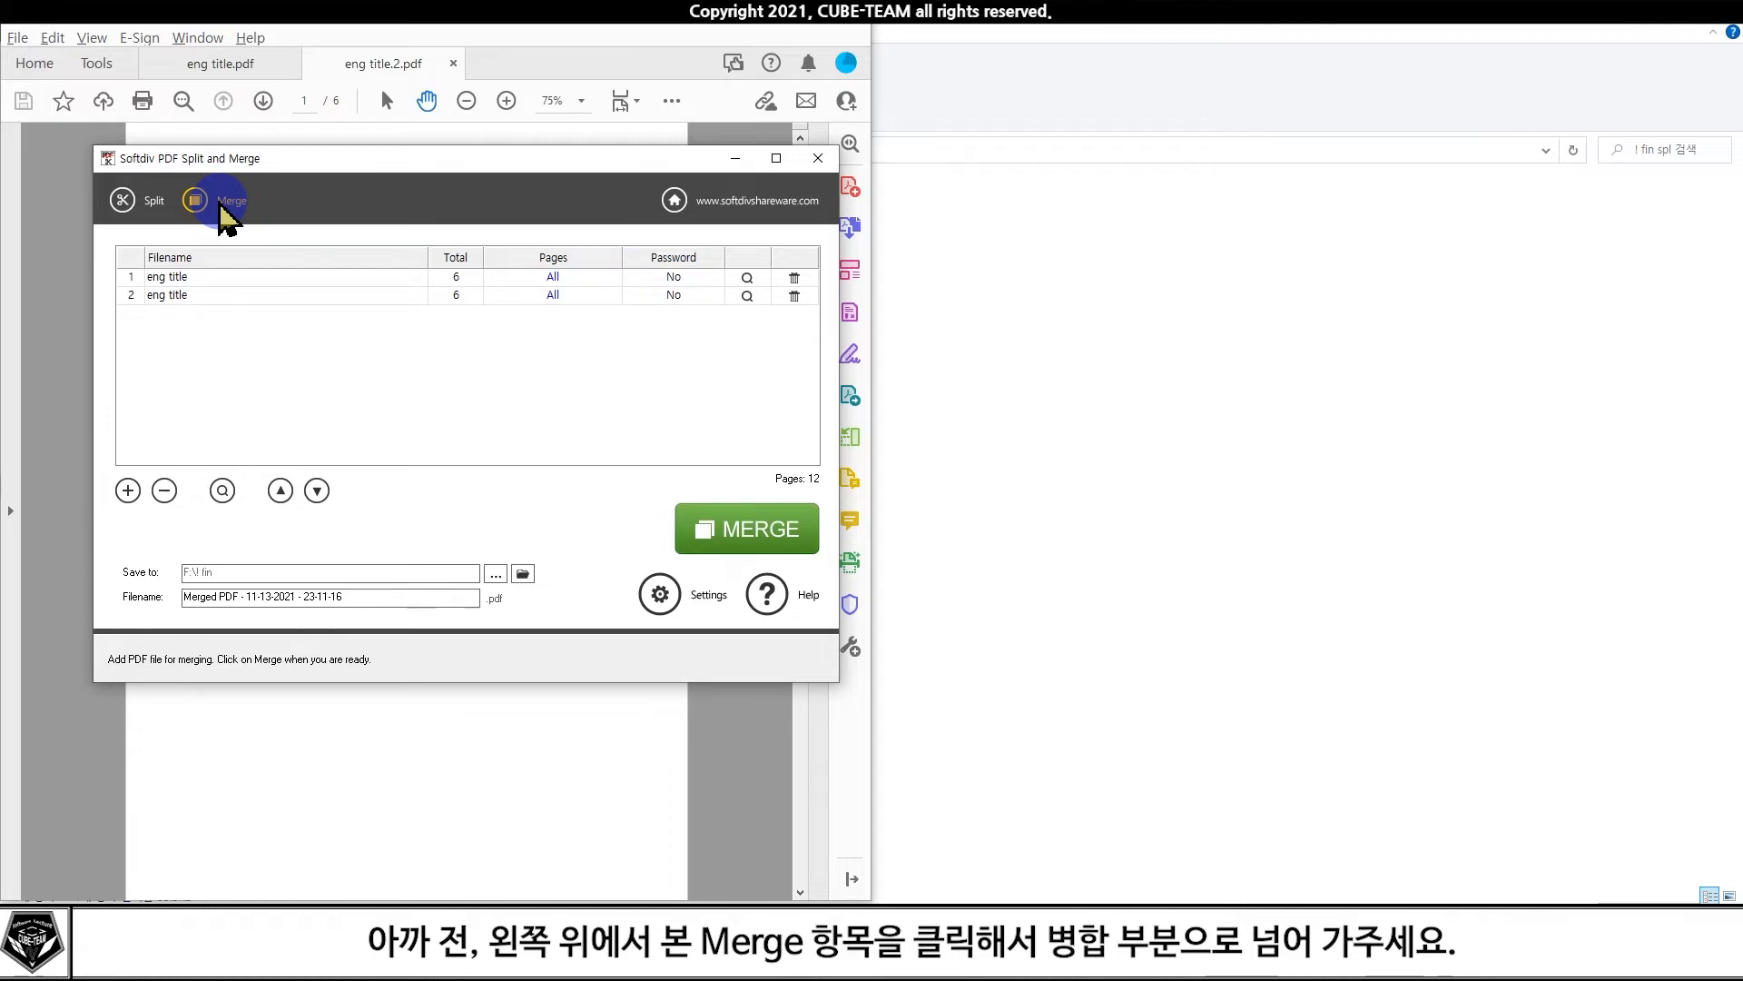
click(216, 199)
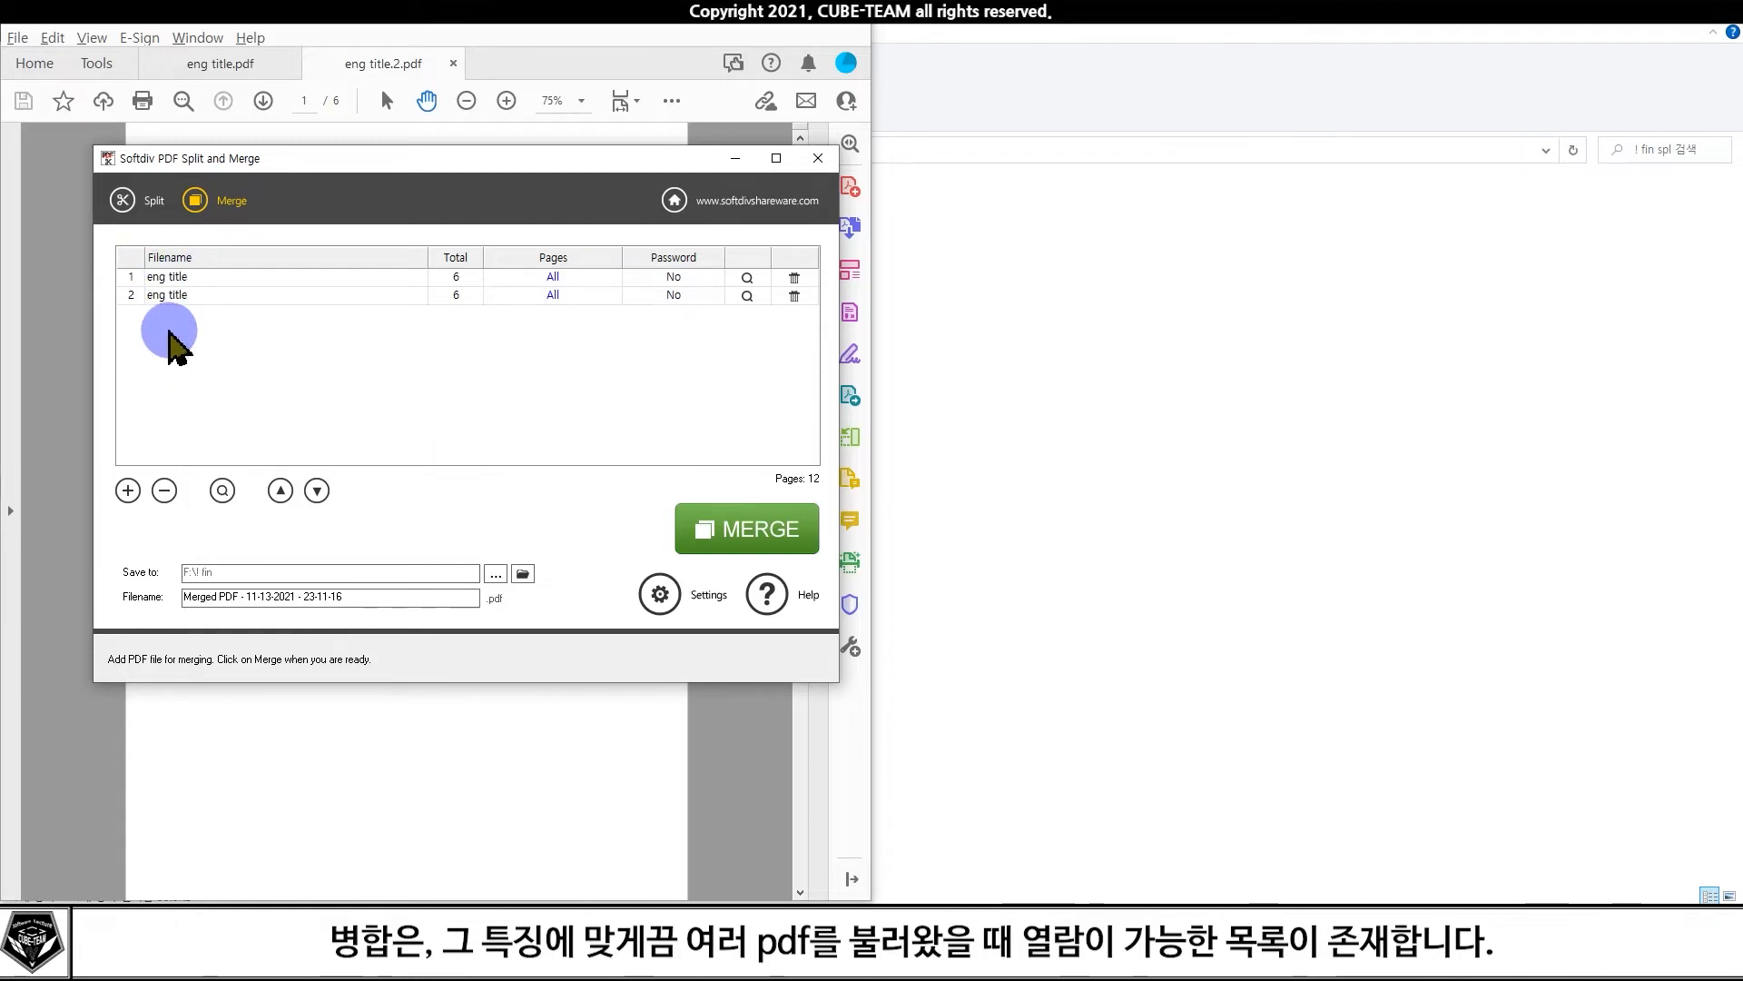
Move the first PDF down in the merge list and back up again
click(202, 275)
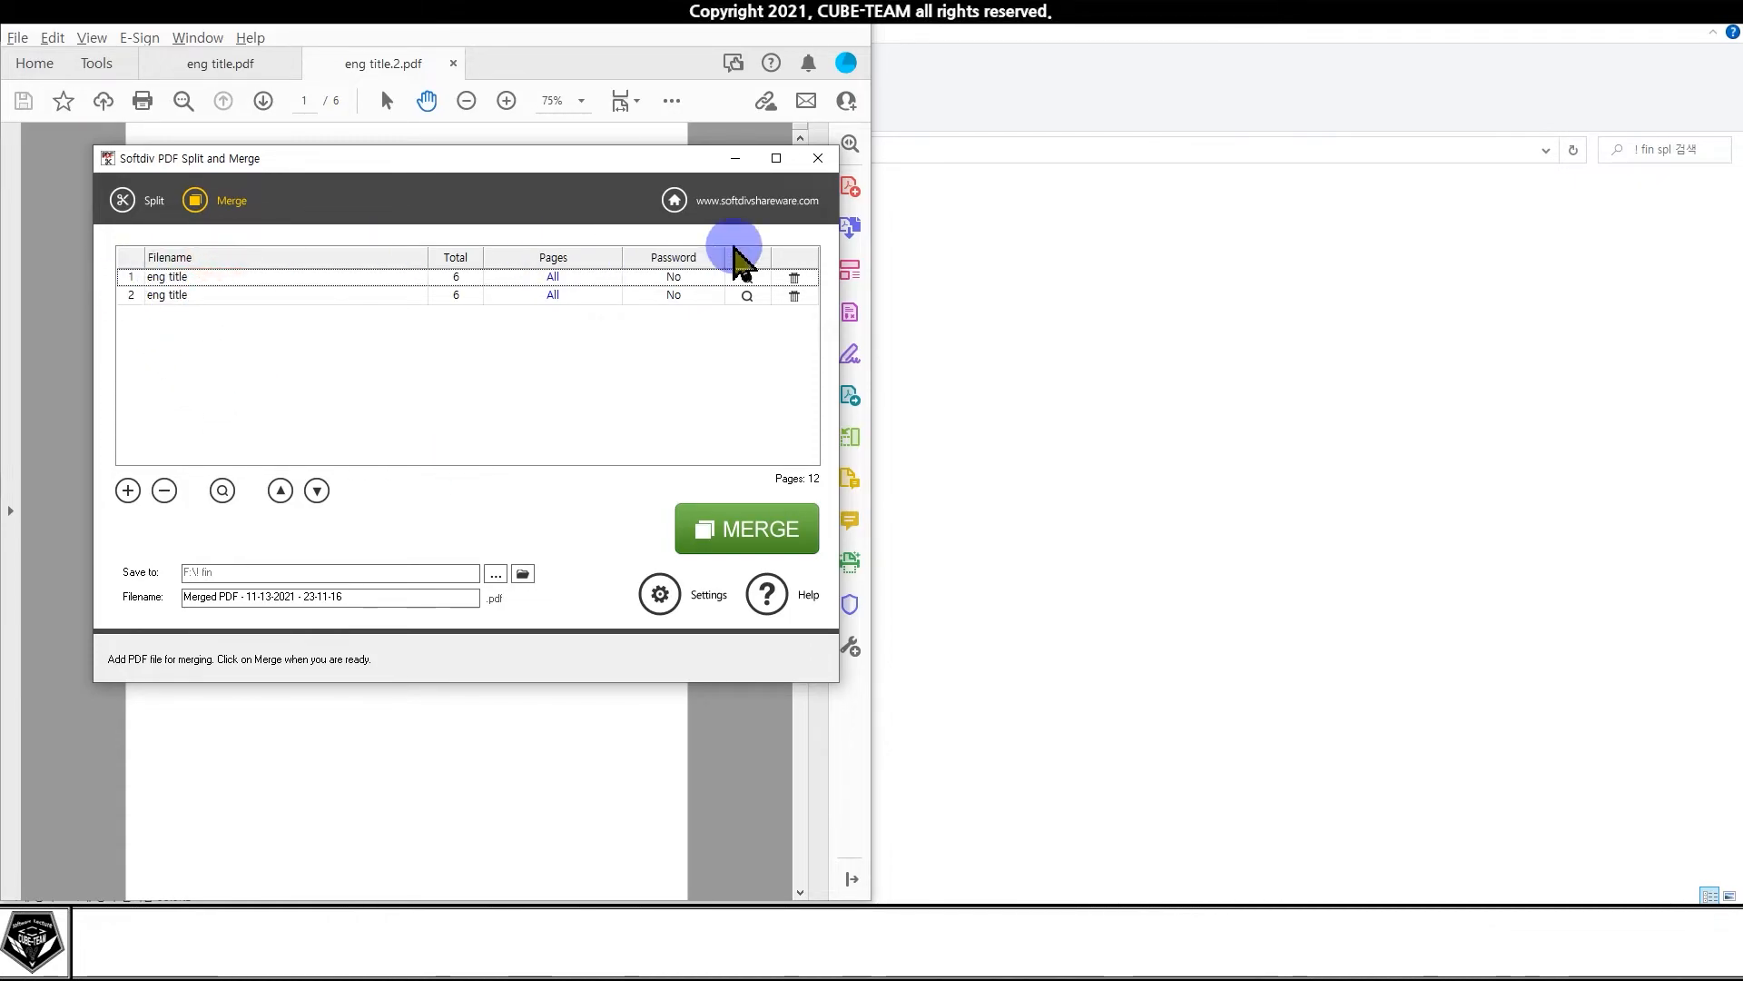
click(317, 491)
click(280, 491)
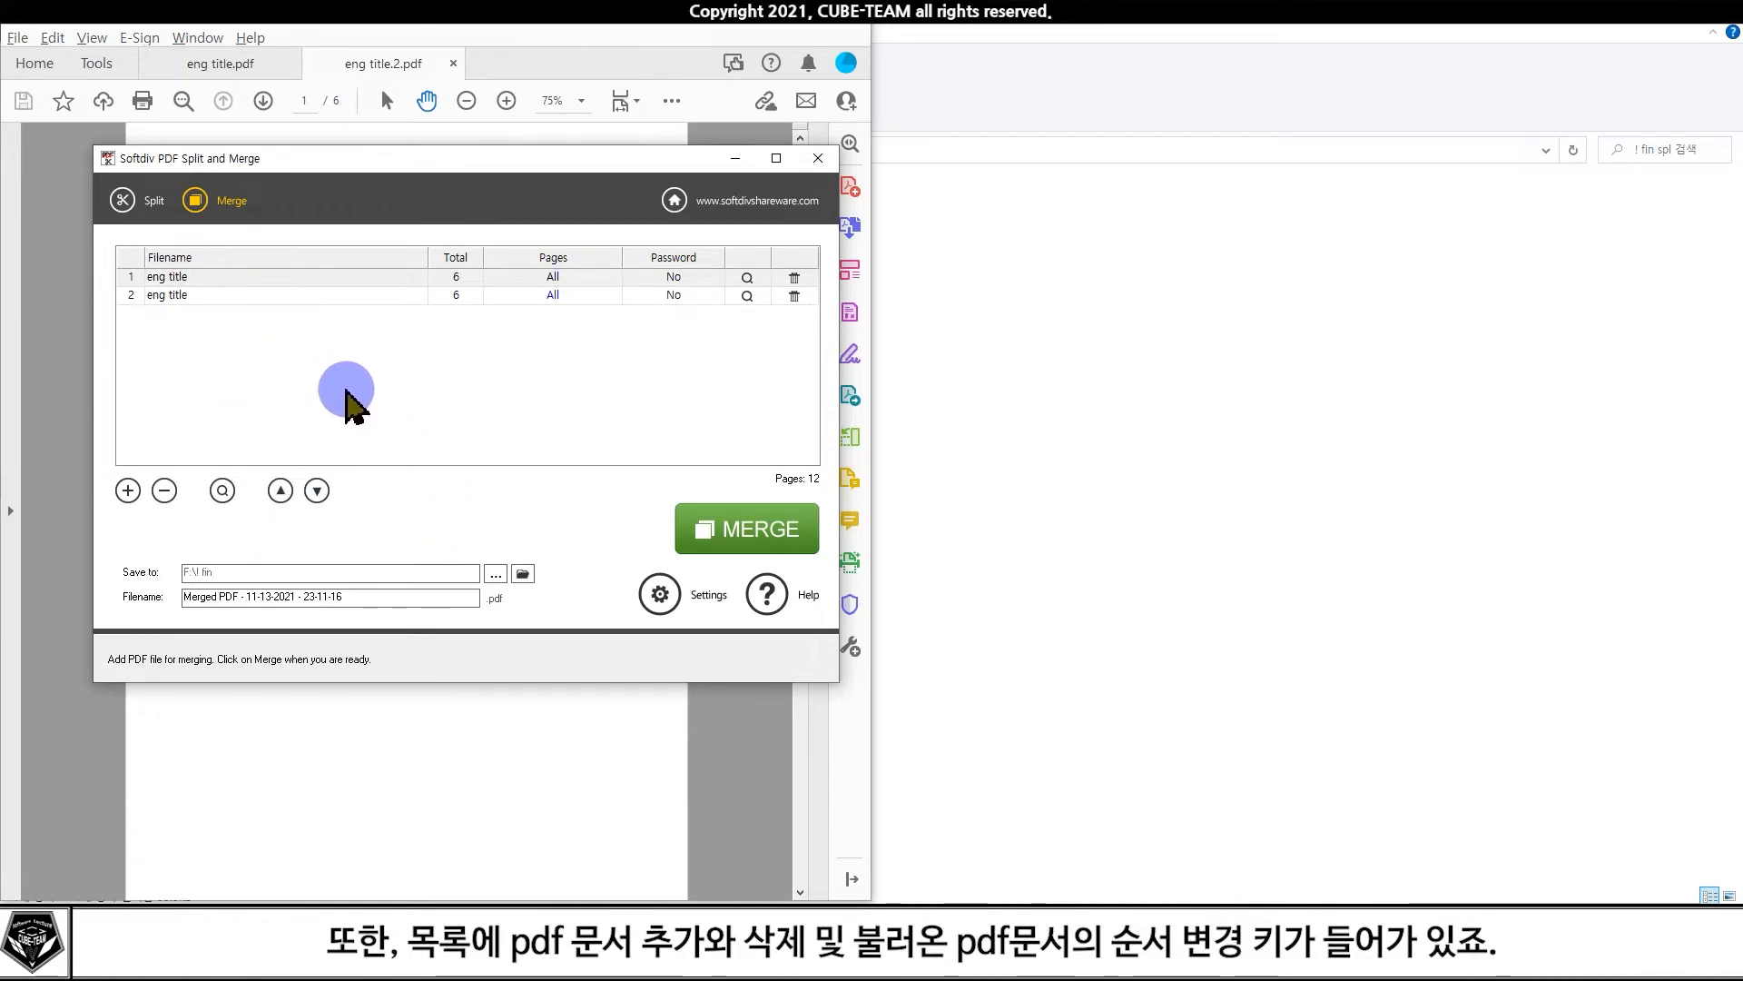
click(138, 495)
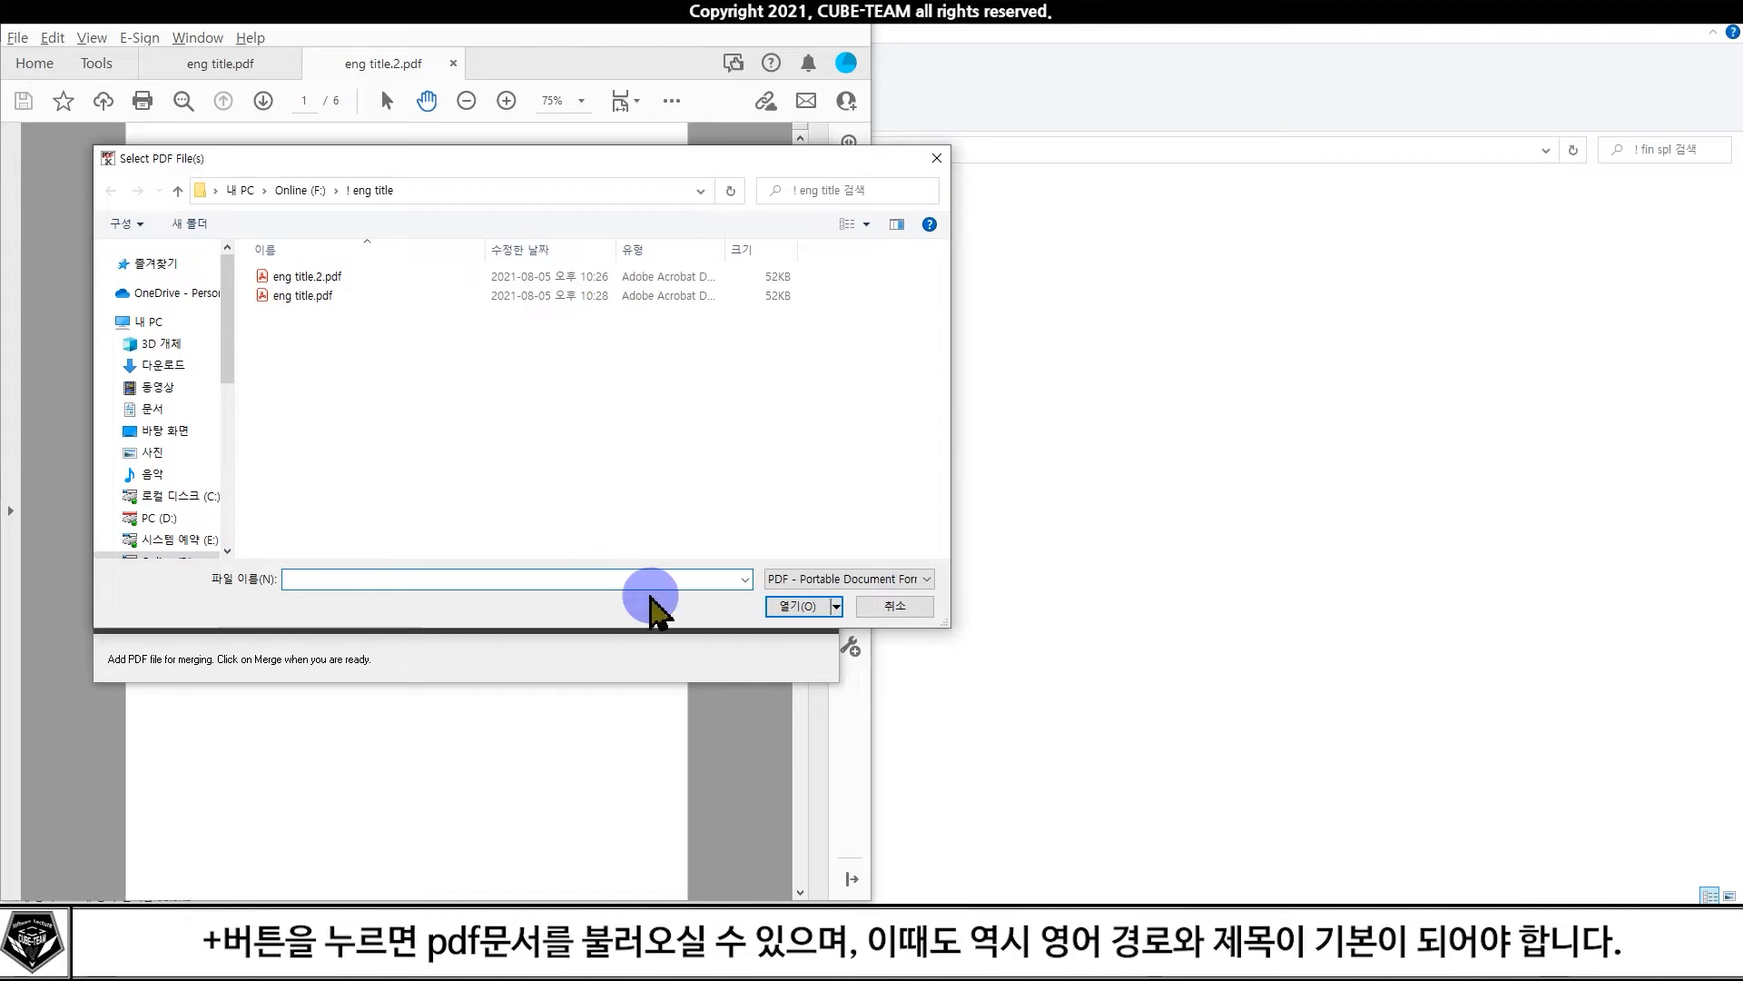
click(895, 606)
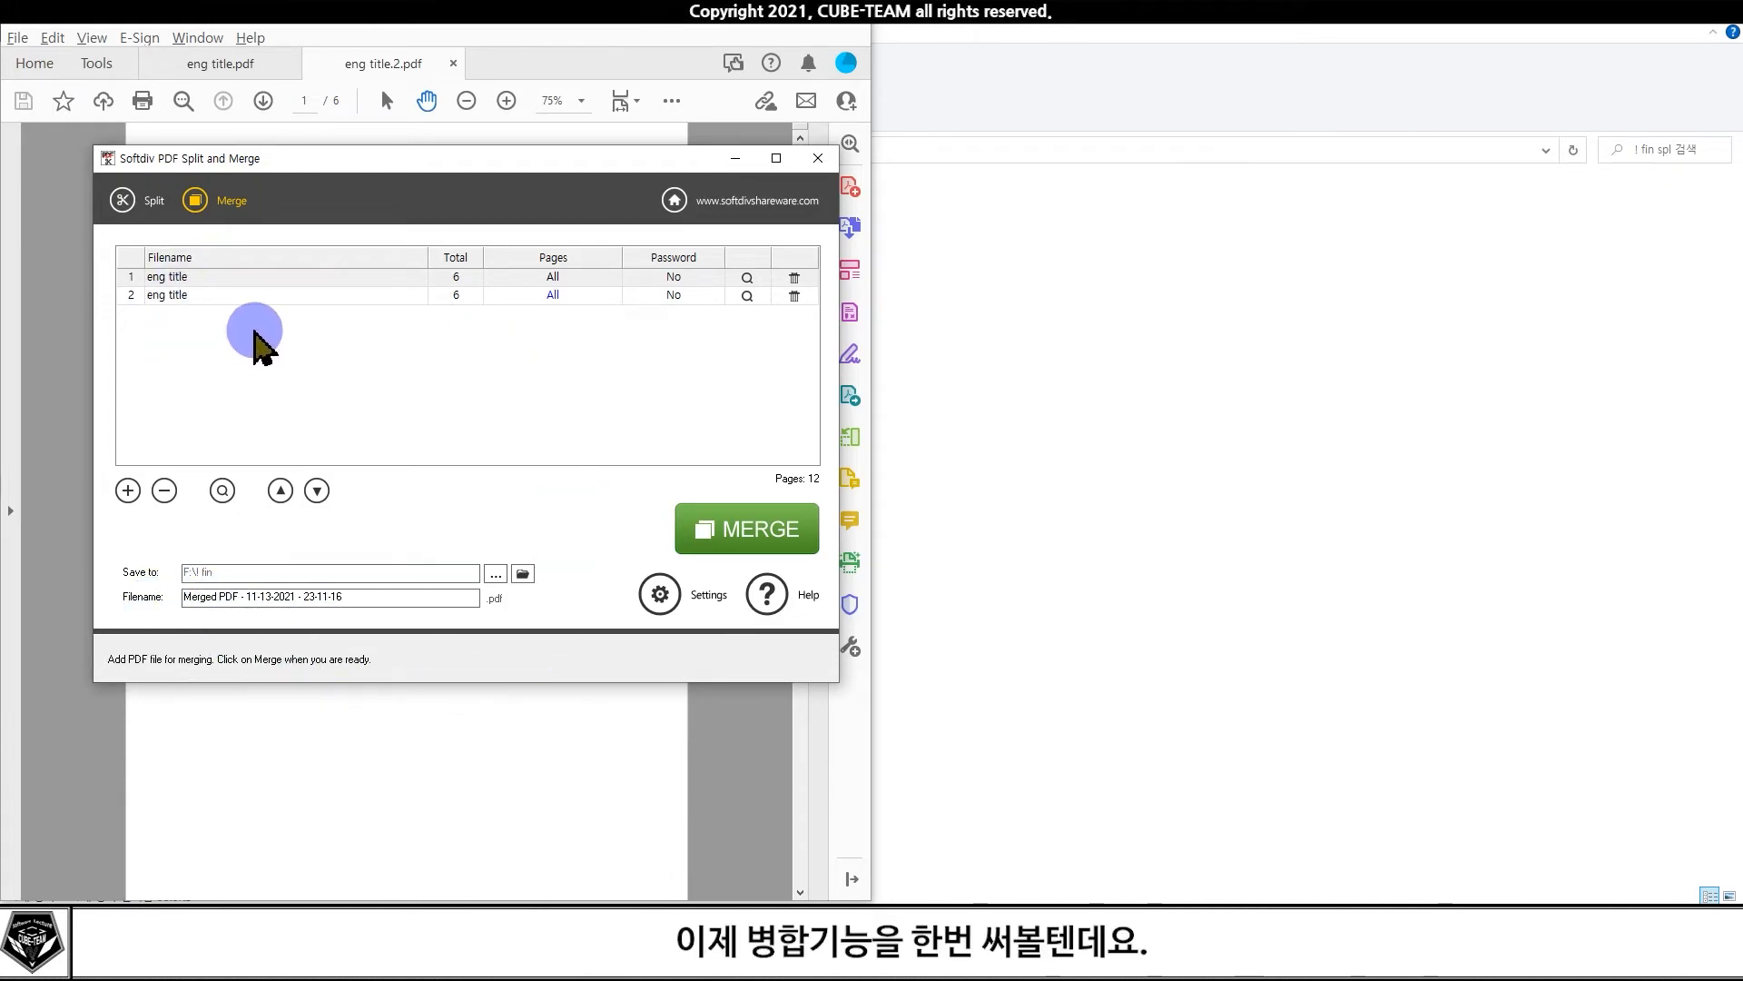
click(130, 493)
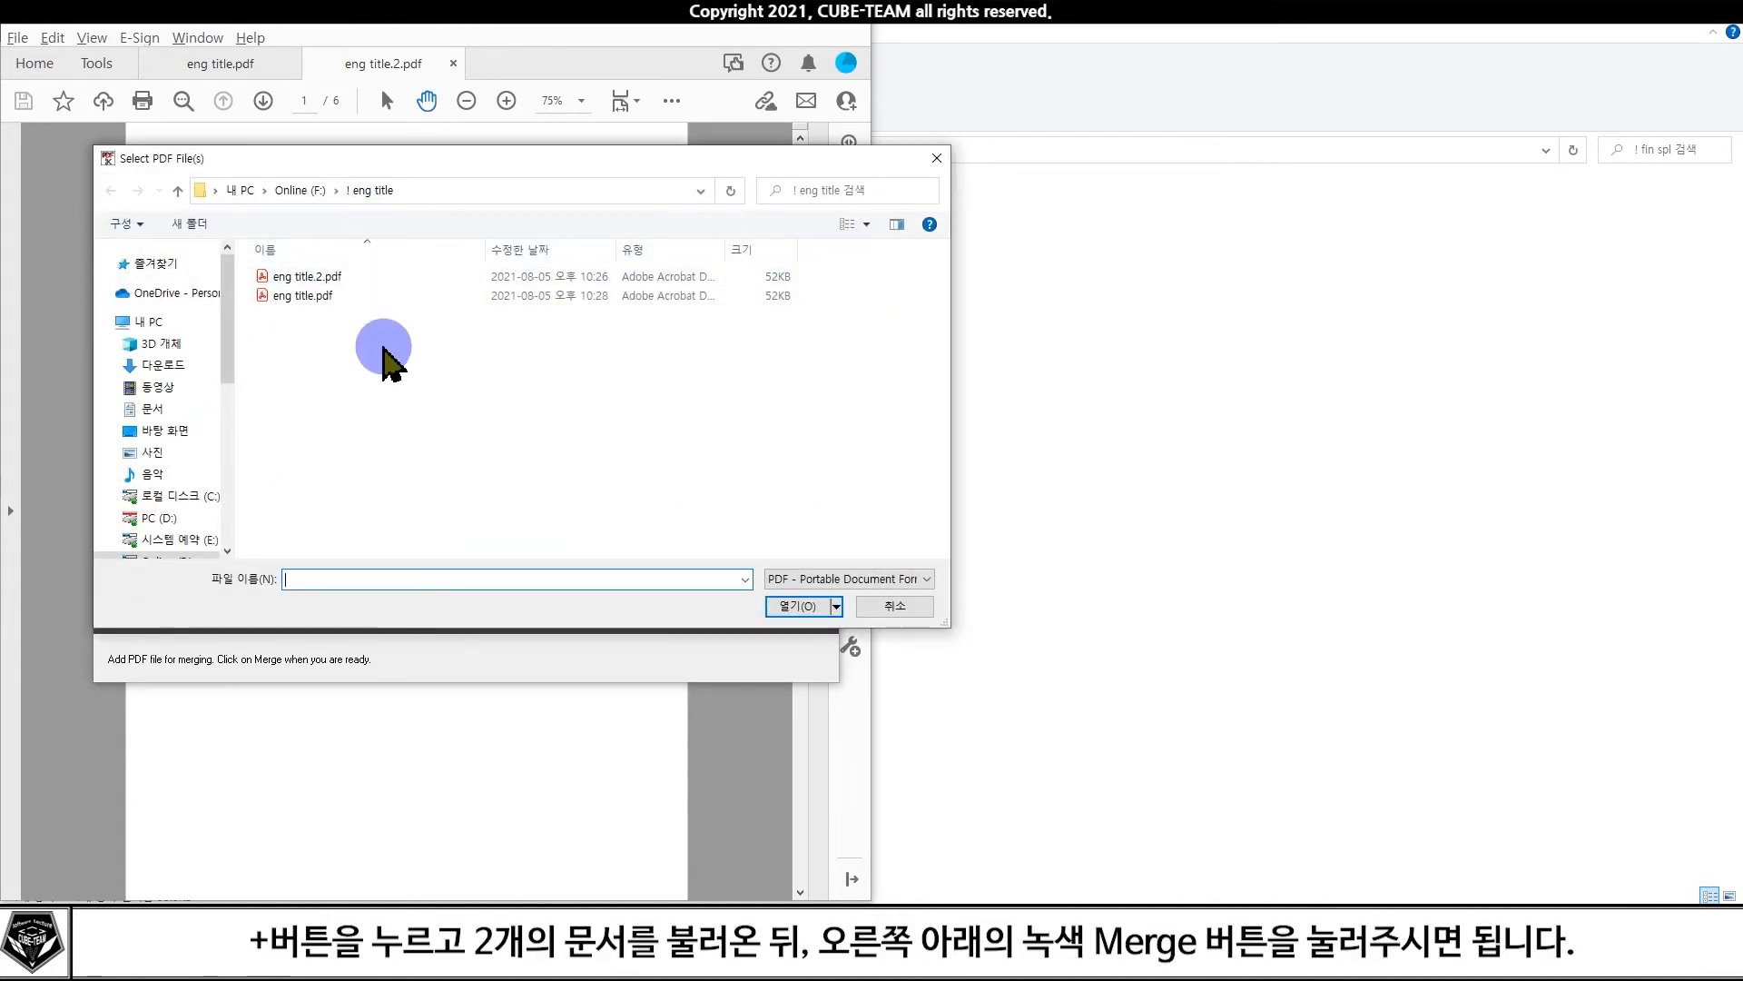
click(897, 595)
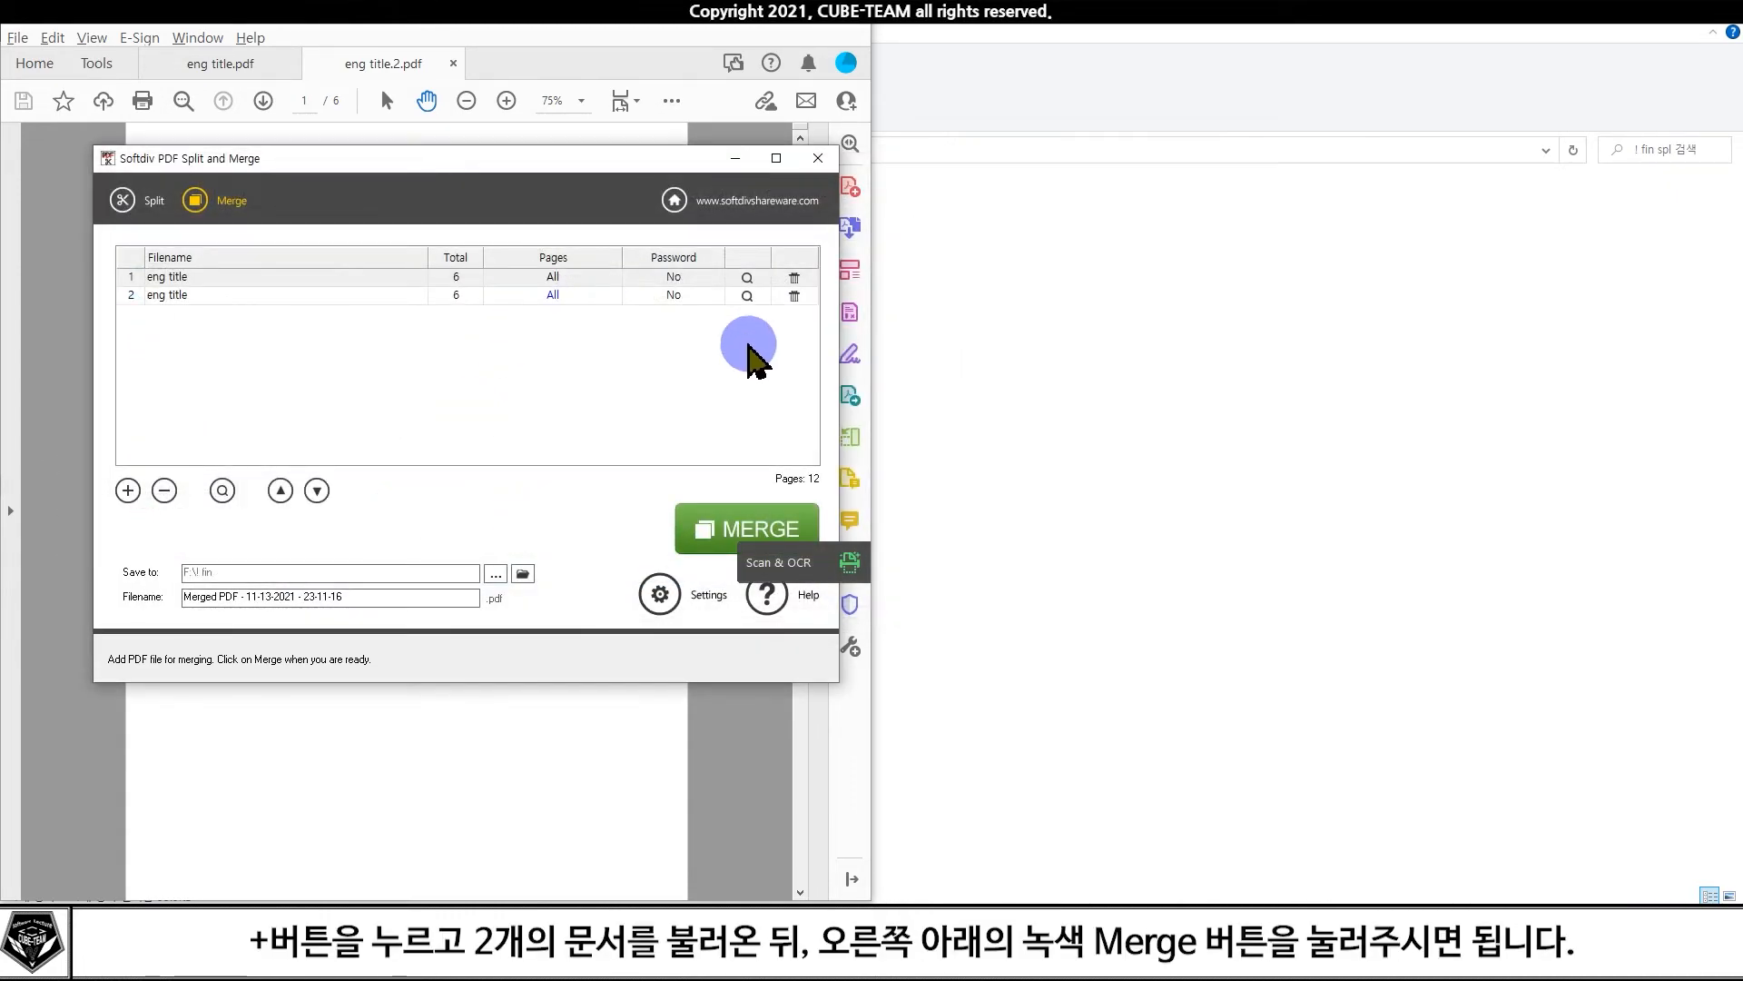
Merge the two listed eng title PDFs into the "! fin" folder and open that output folder
click(737, 527)
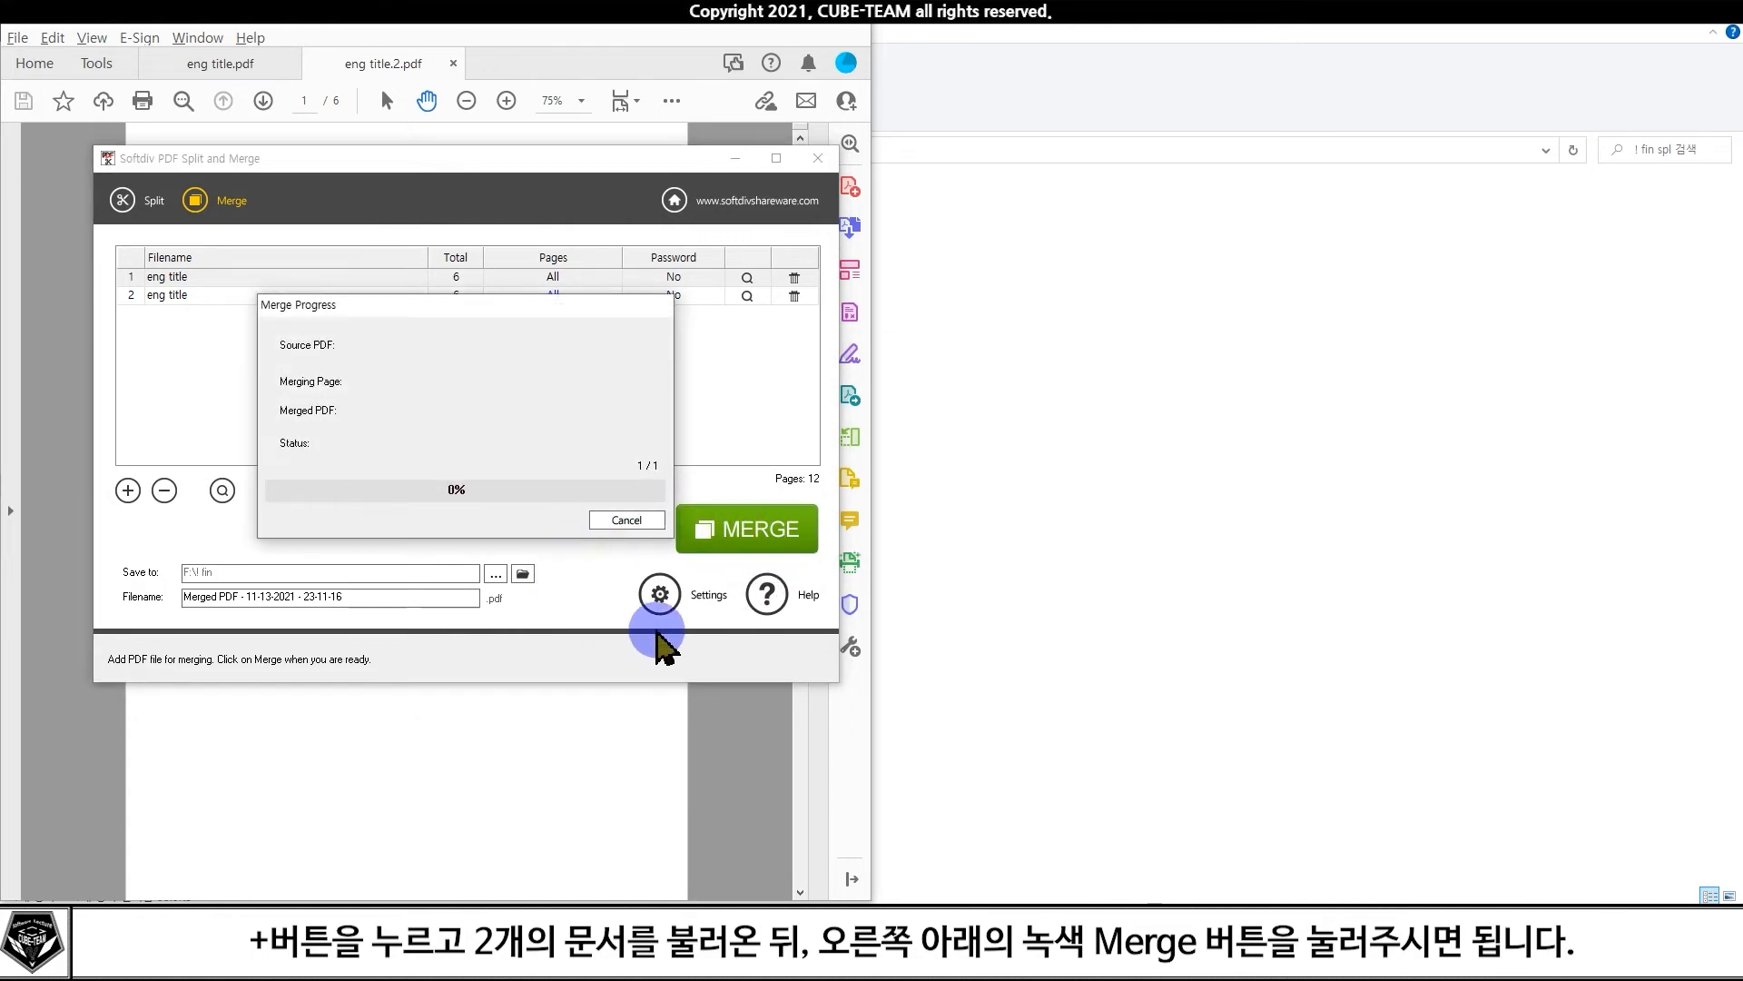
click(707, 601)
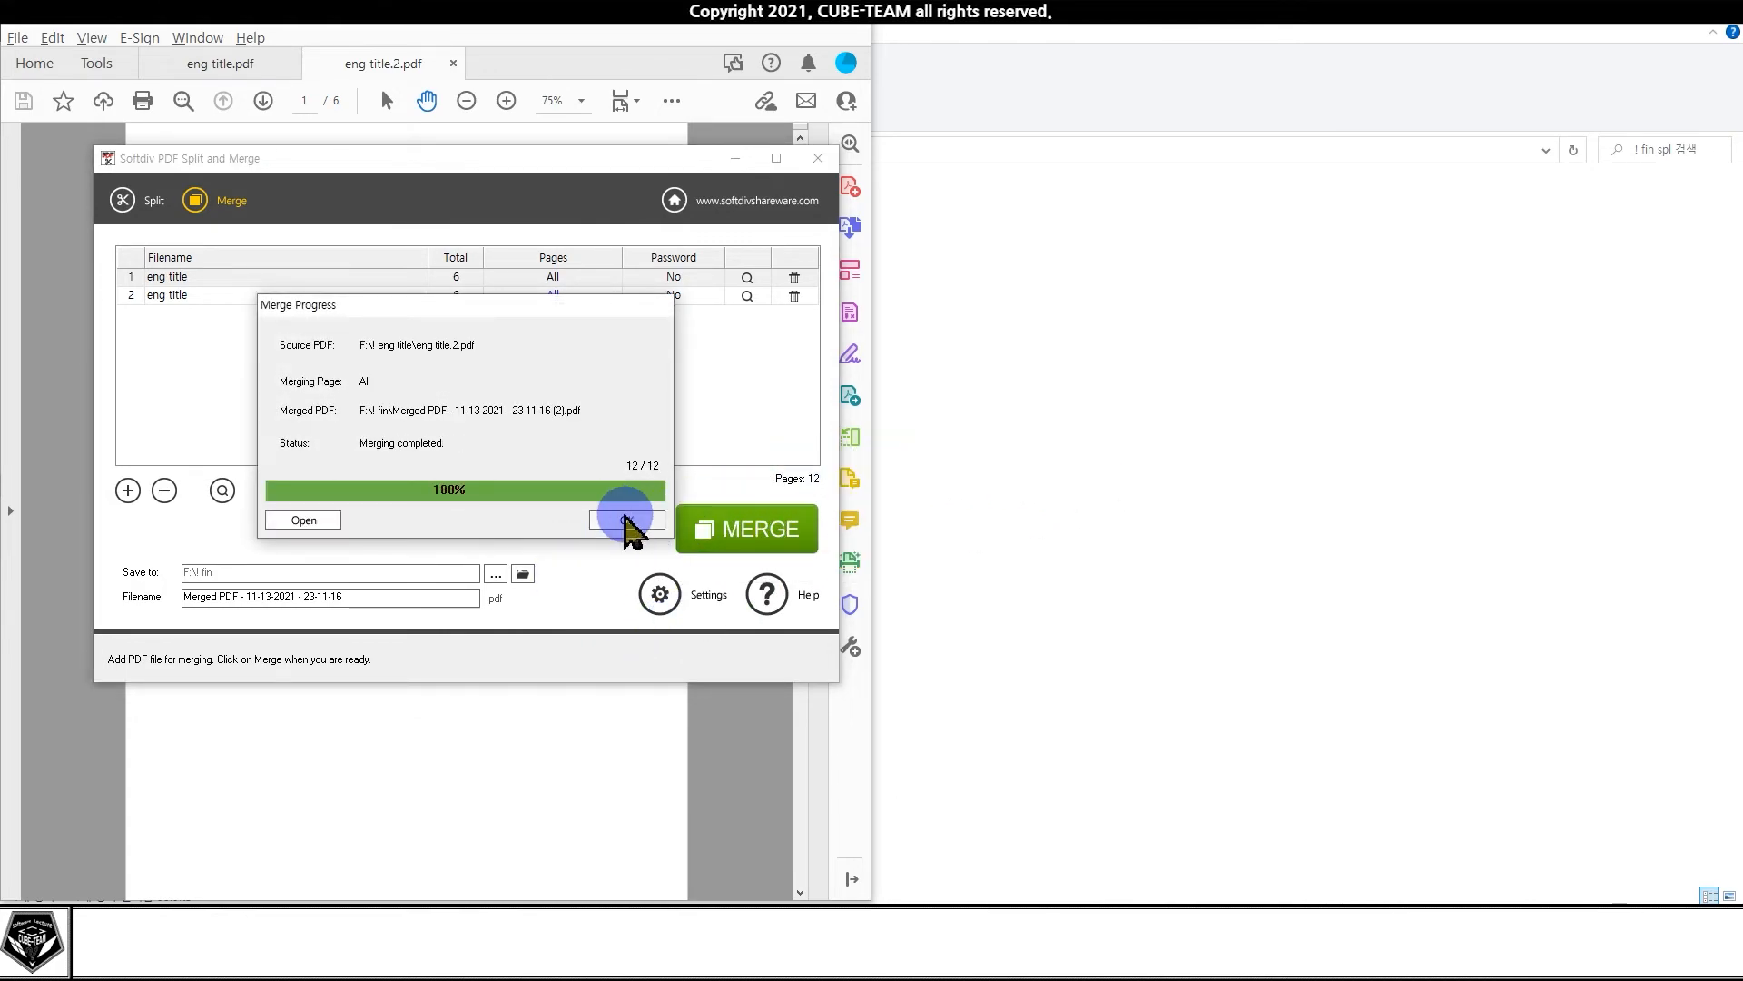
click(304, 521)
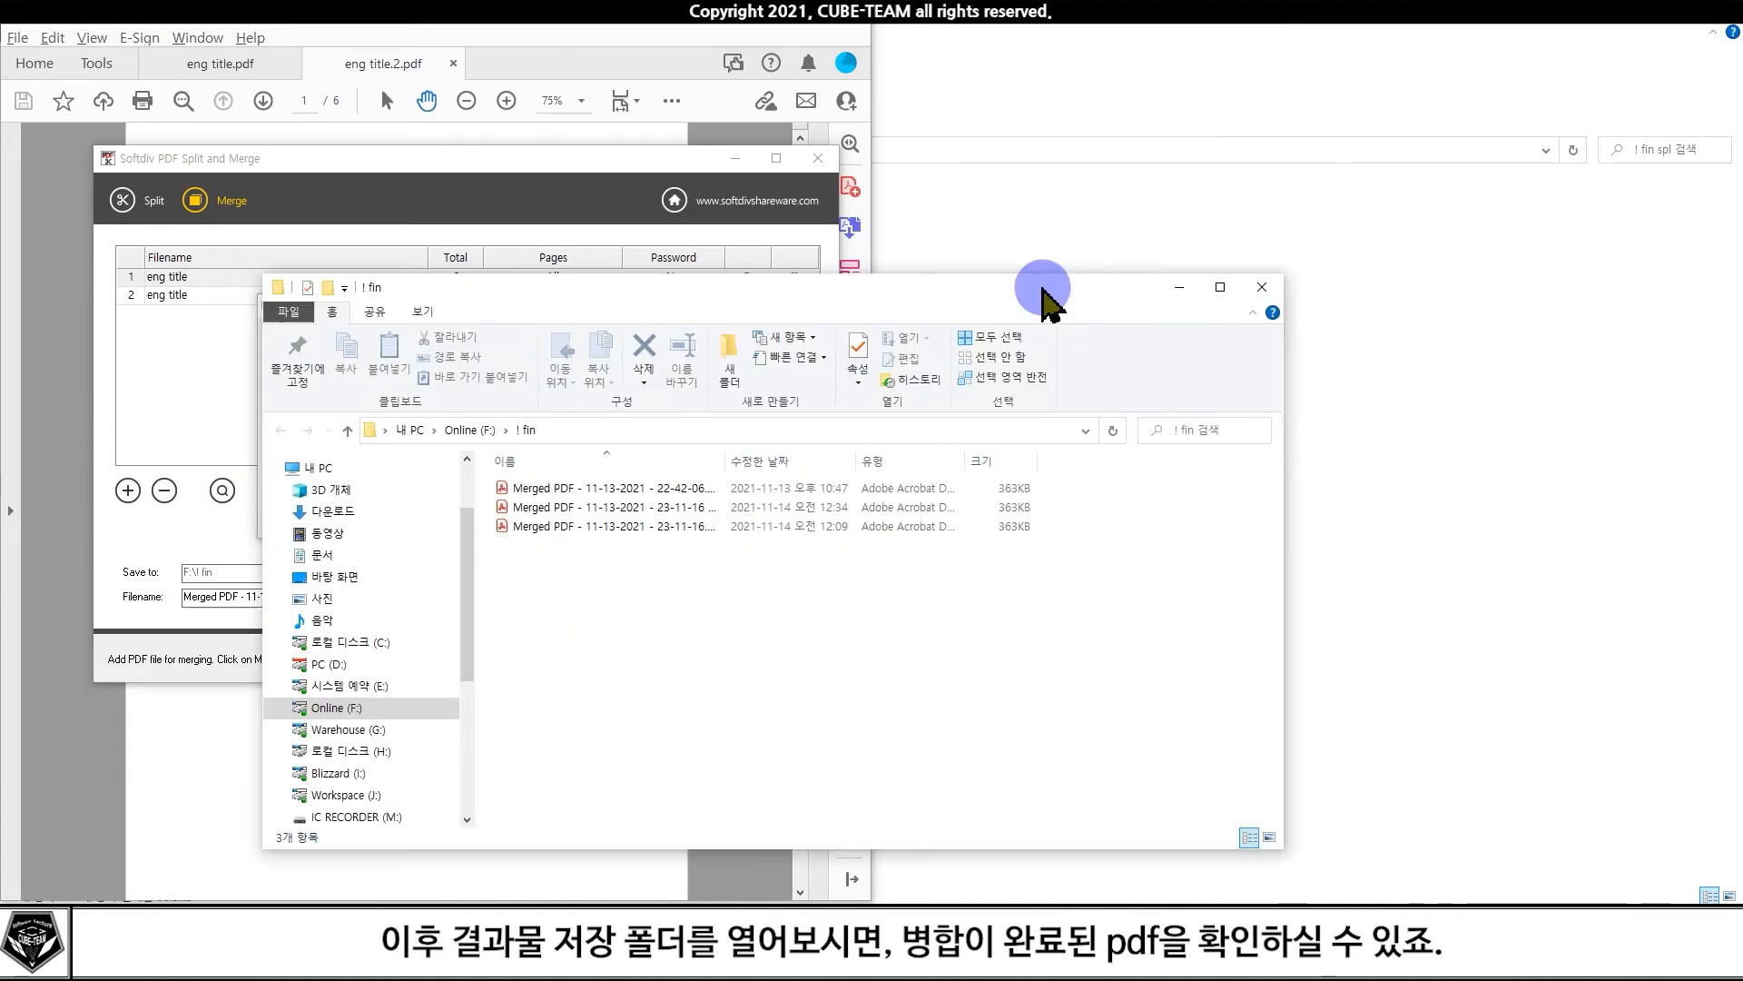
Open the merged PDF from the output folder and look through its pages
double_click(498, 242)
drag(799, 166, 774, 128)
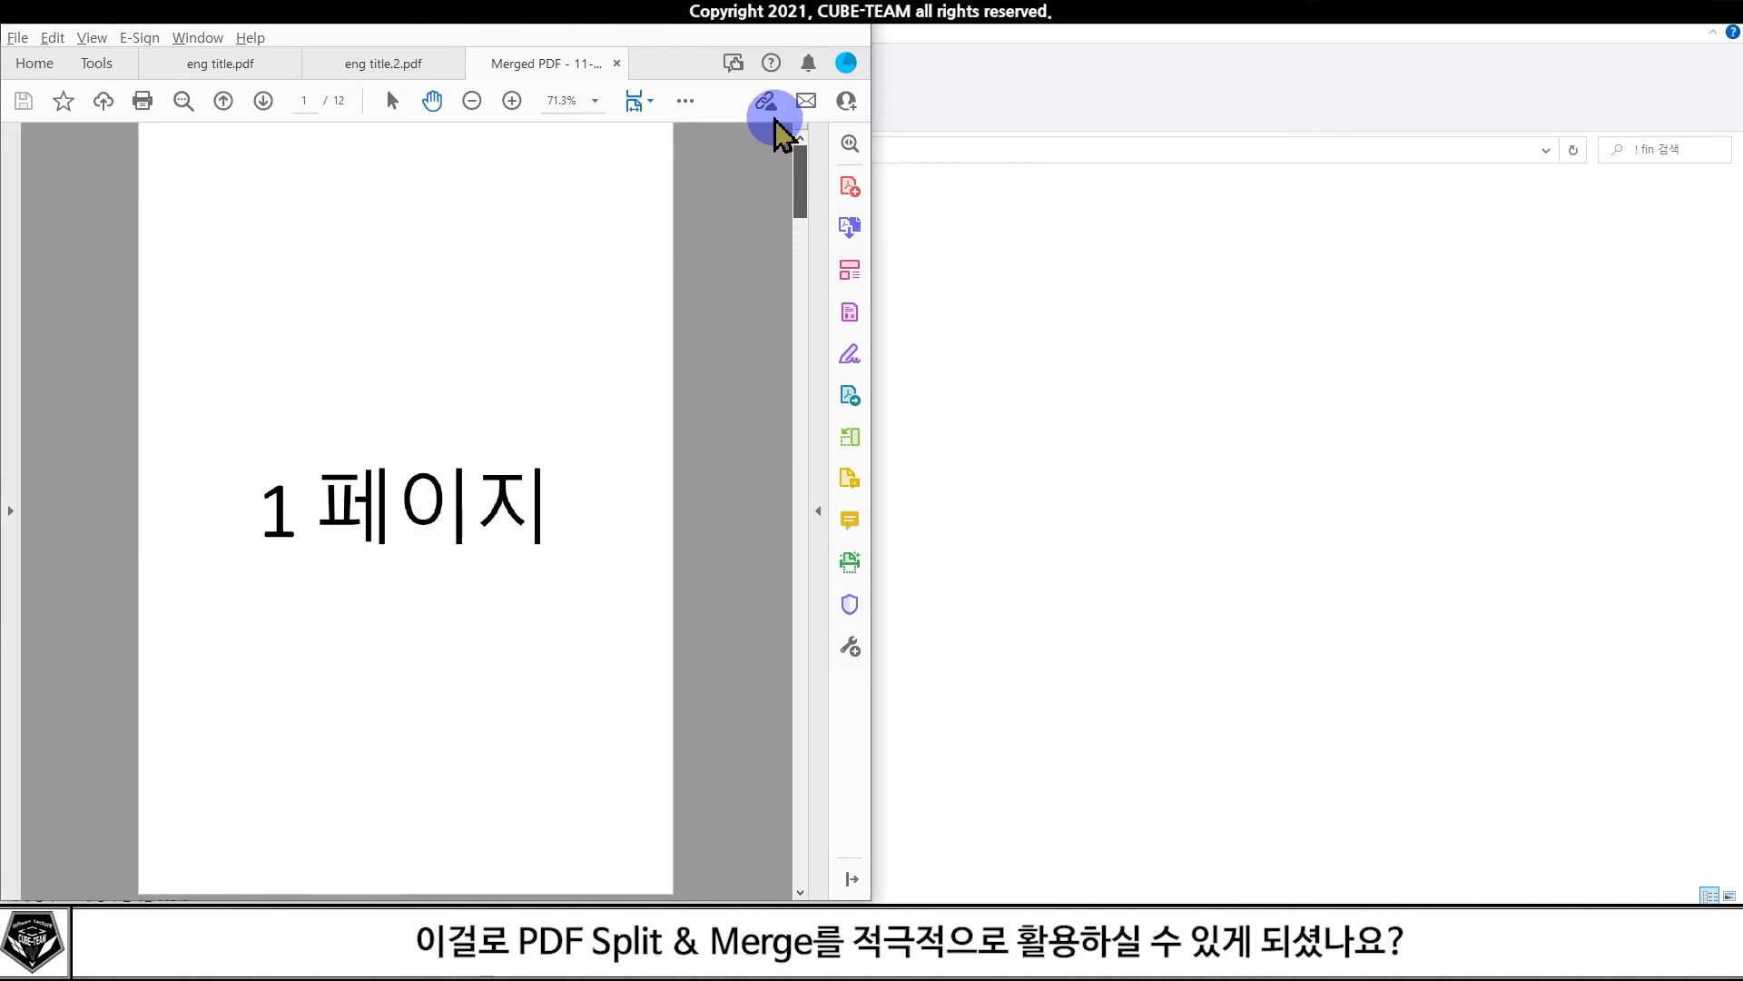